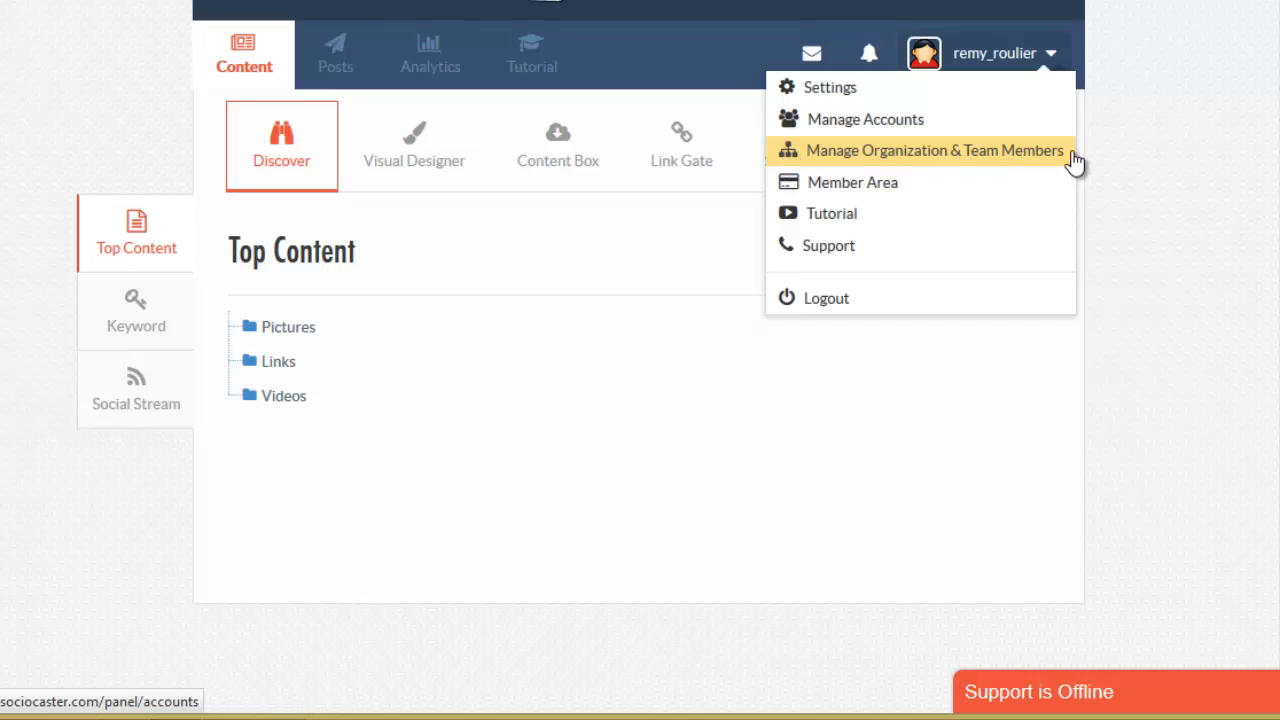
Step: Look over the social networks available for connection in account management and return to the content section
left_click(843, 126)
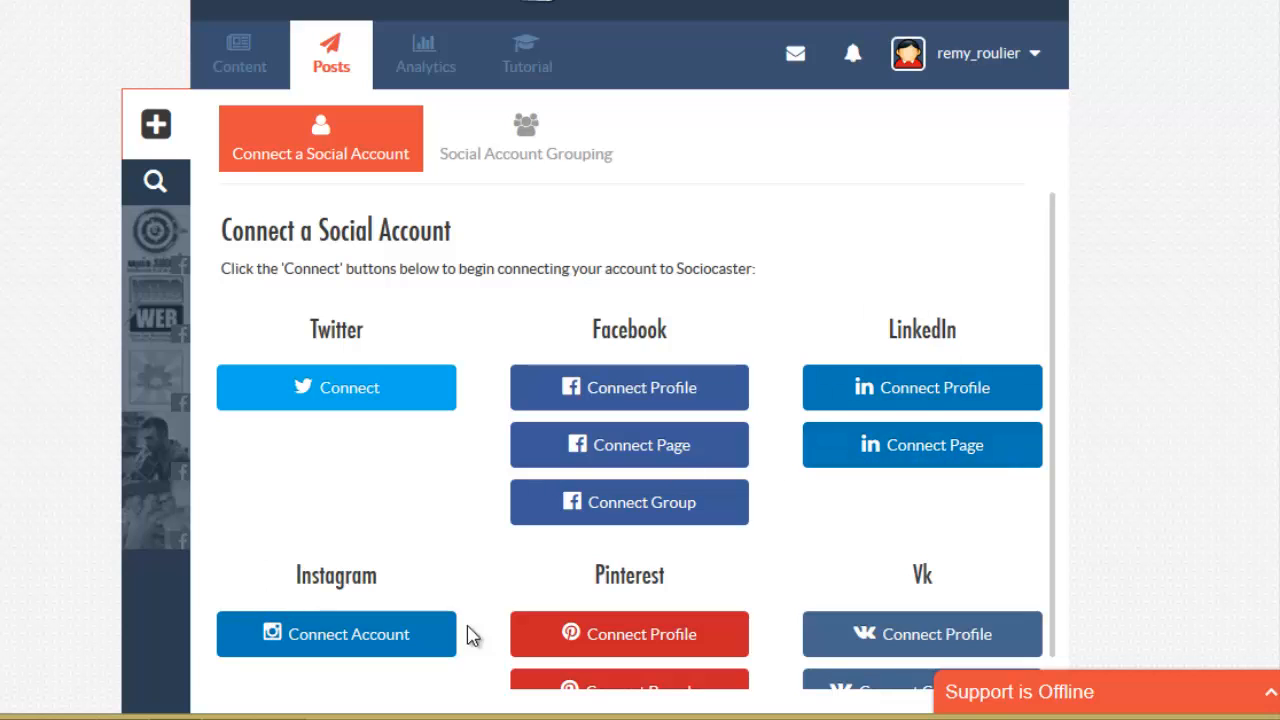
scroll(632, 583, "down", 1)
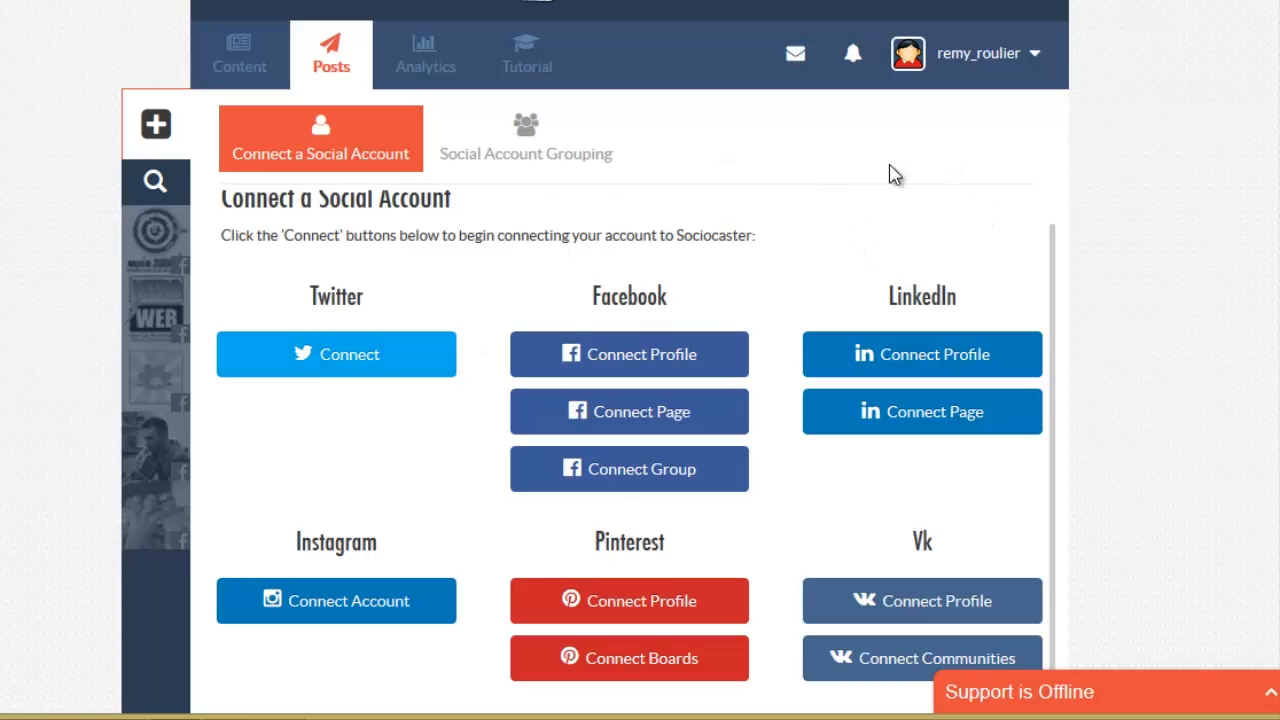
left_click(238, 76)
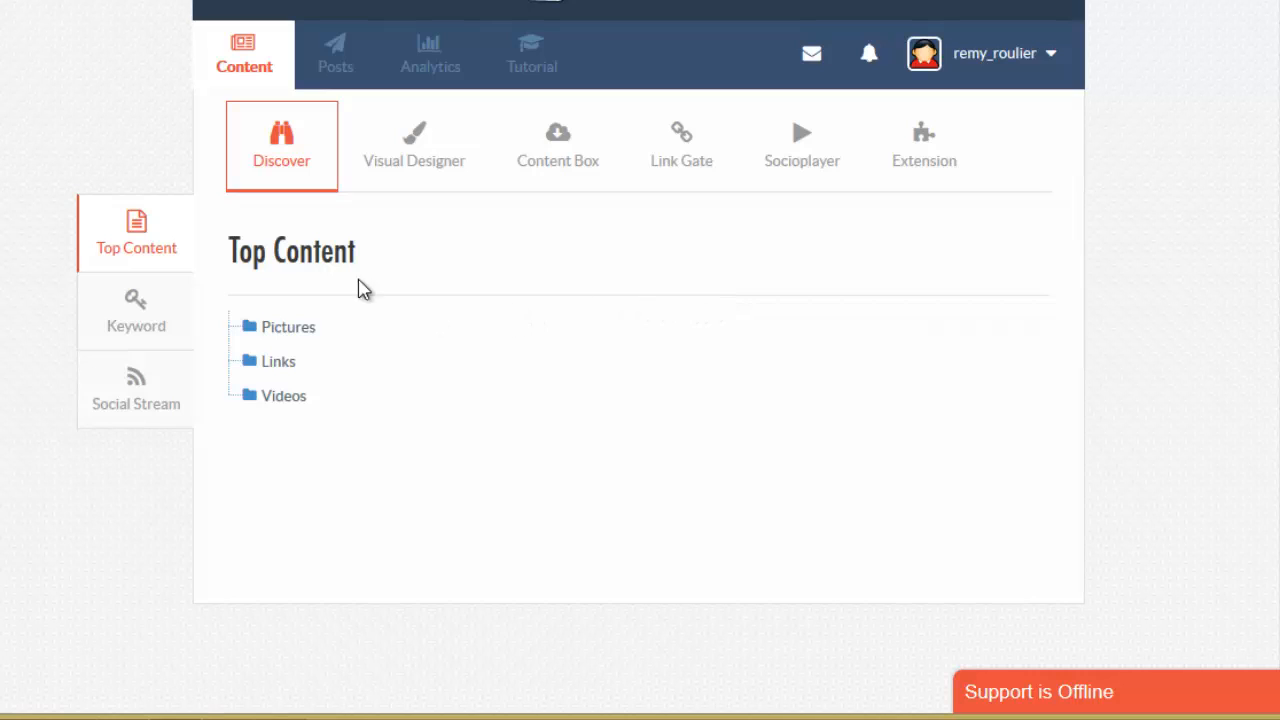
Step: Add a folder named "humour" under Pictures in Top Content
left_click(284, 342)
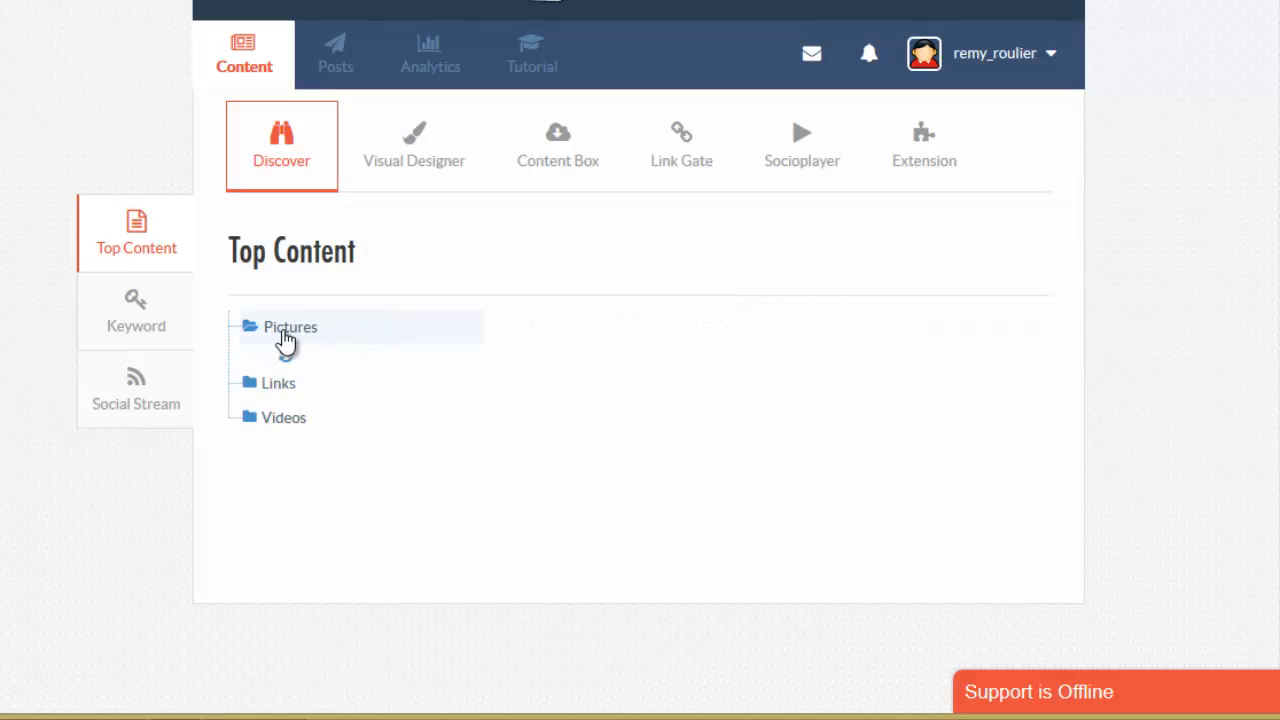
scroll(366, 326, "down", 2)
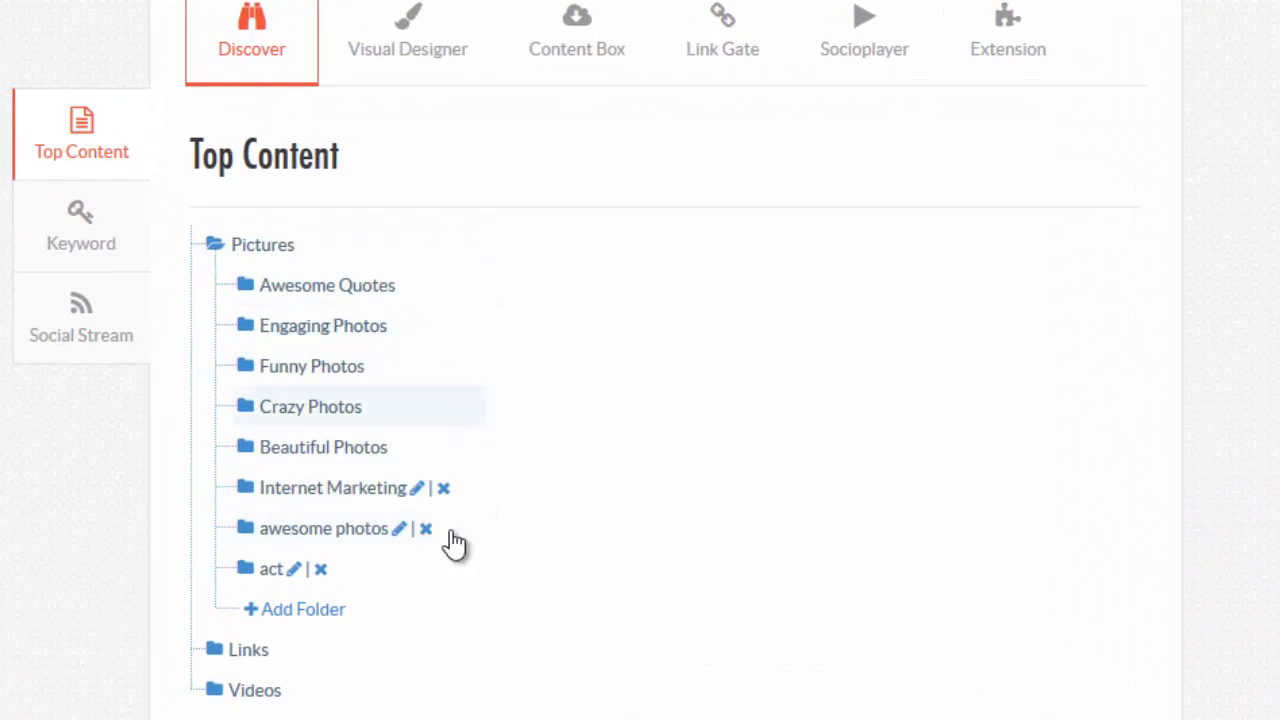
left_click(279, 612)
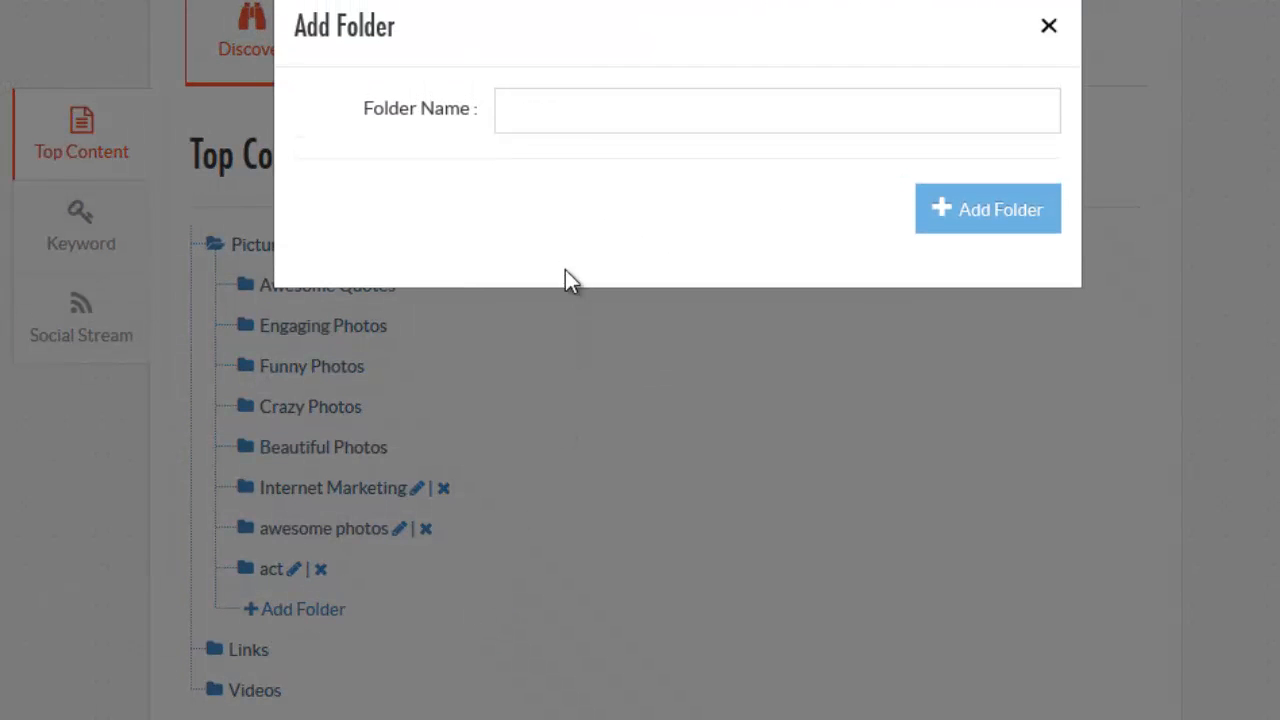
left_click(548, 117)
type("humour")
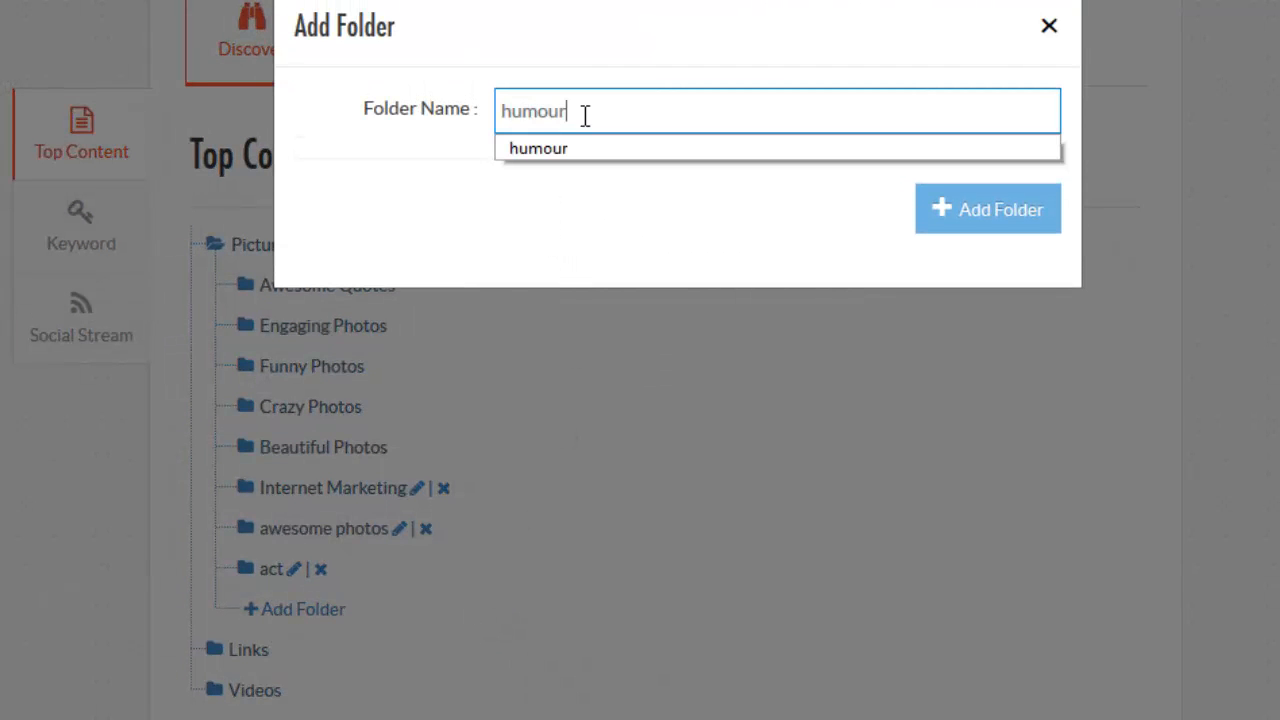
left_click(997, 213)
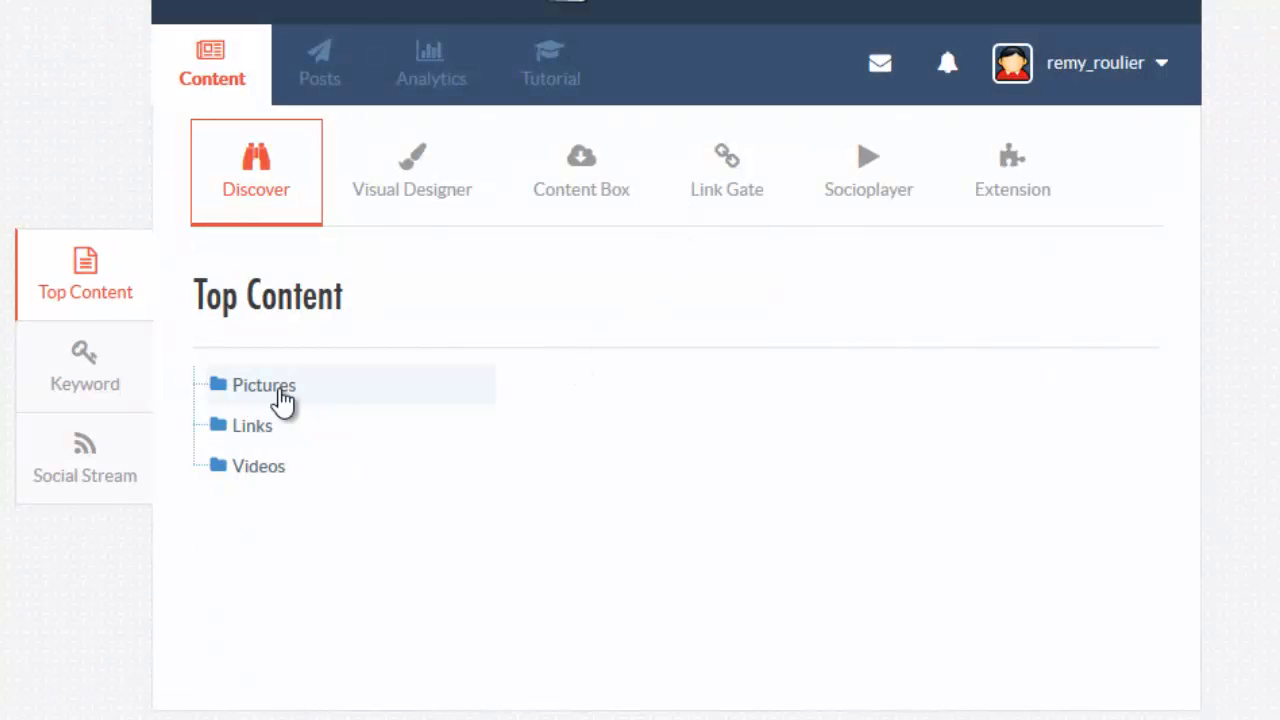
Step: Start adding an item to the humour folder under Pictures and search Facebook pages for "humour"
left_click(279, 388)
scroll(400, 450, "down", 2)
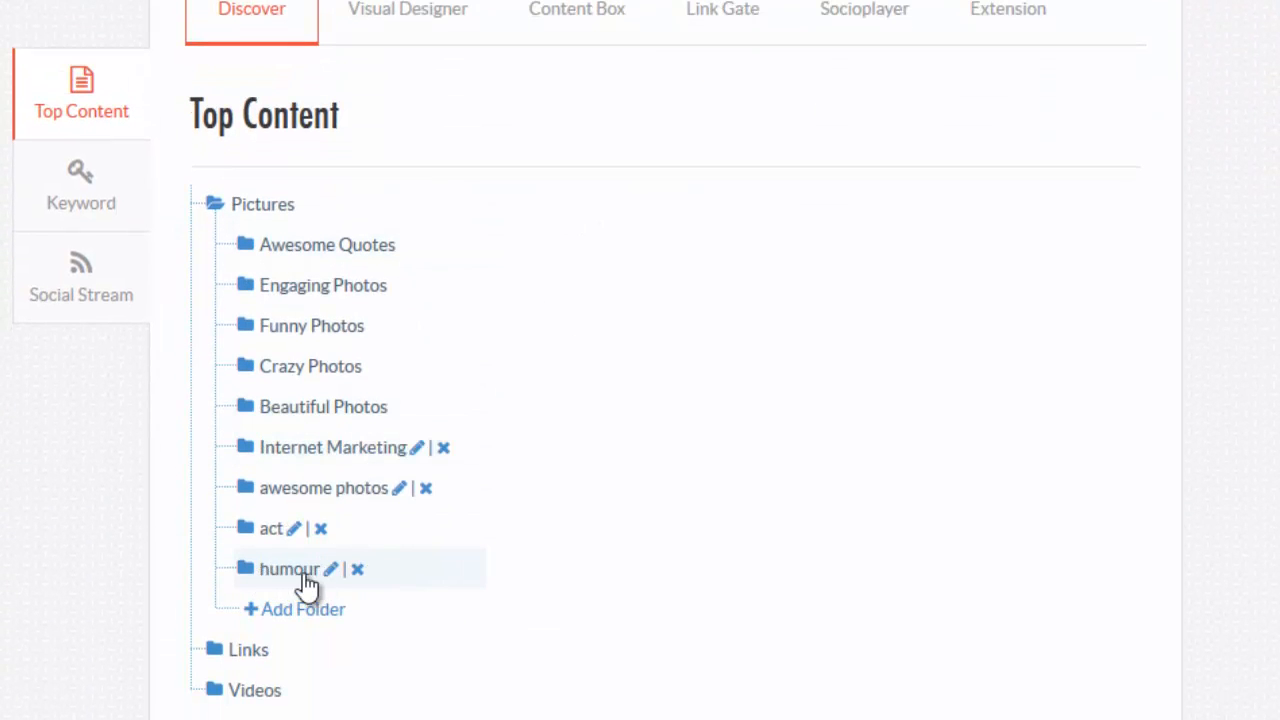
left_click(303, 572)
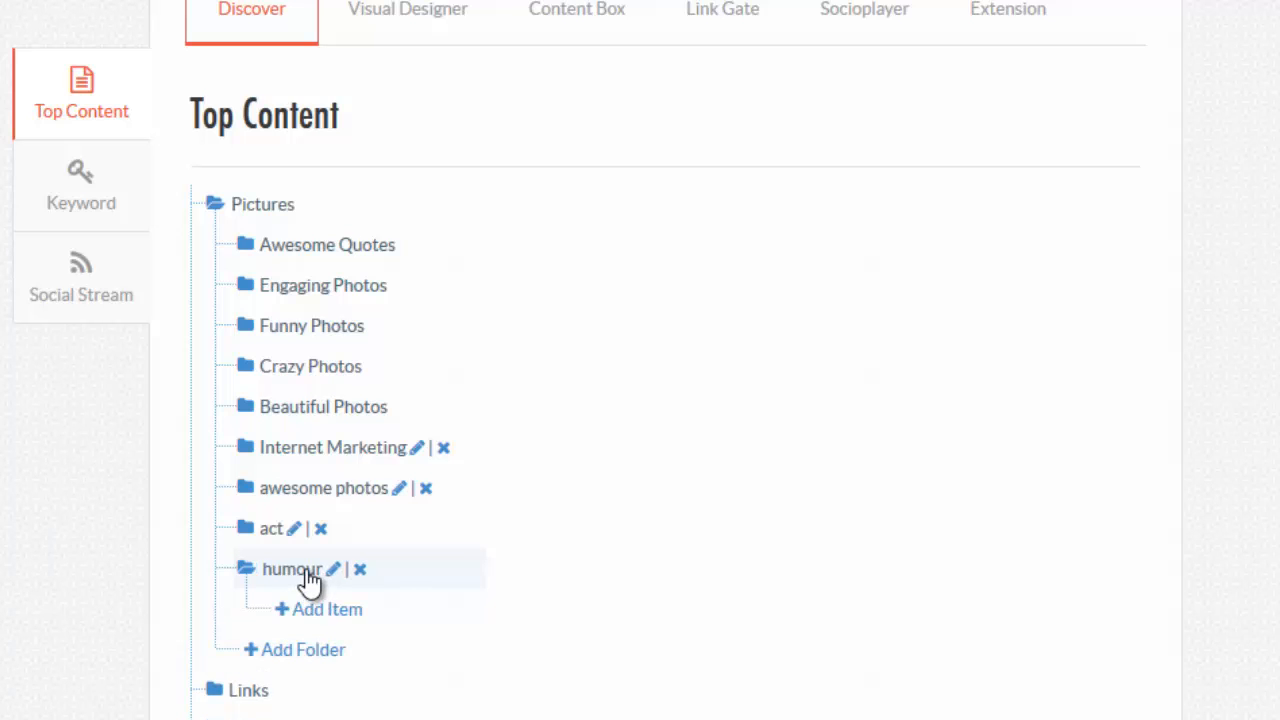
scroll(312, 580, "down", 1)
left_click(320, 569)
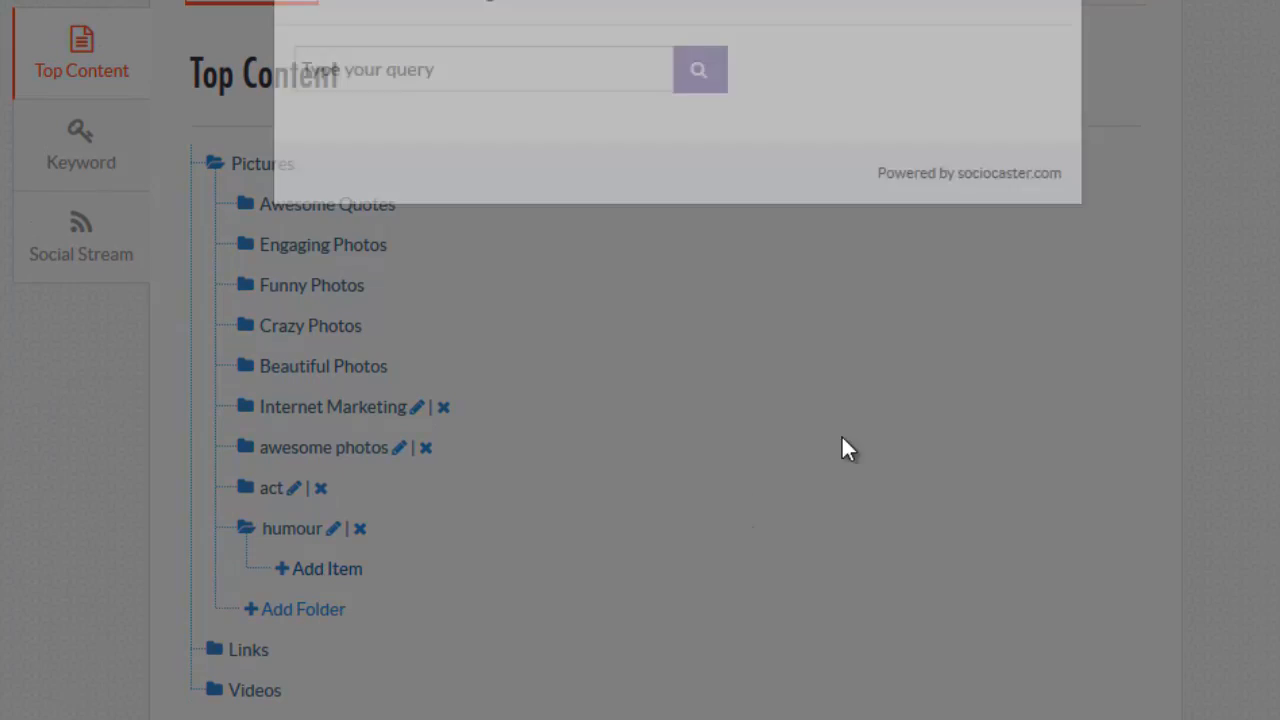
left_click(442, 108)
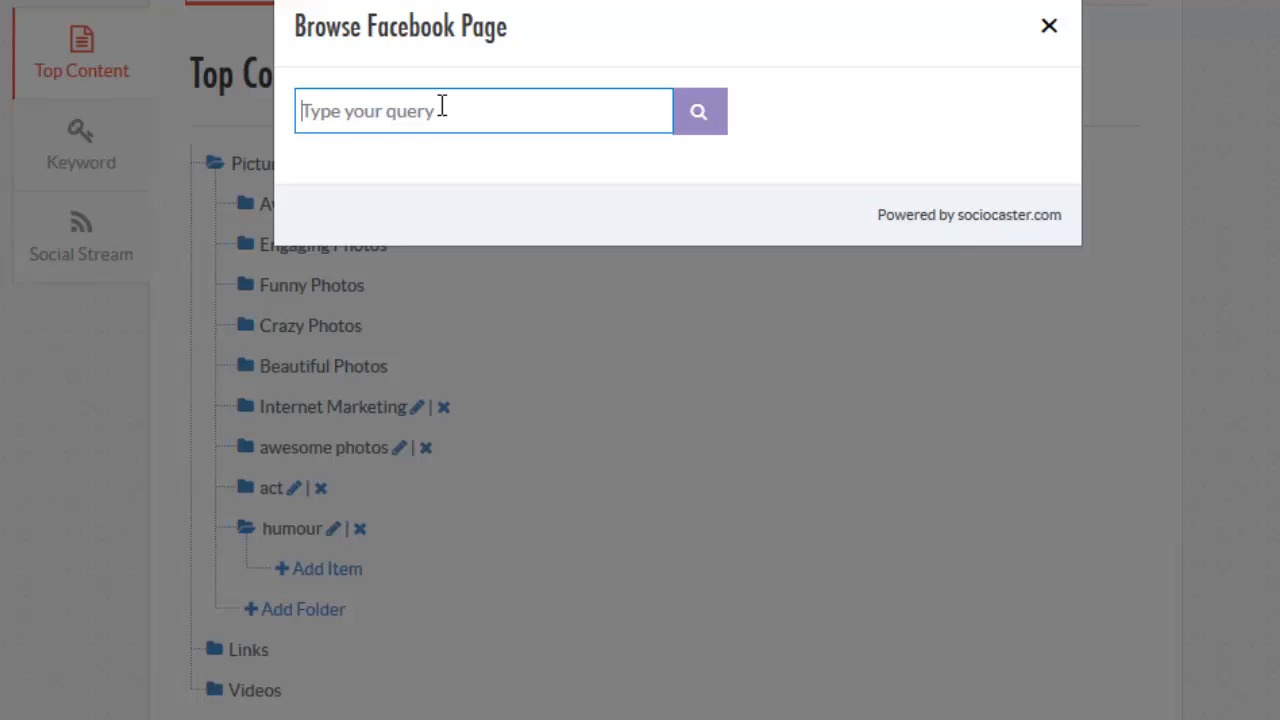
type("humour")
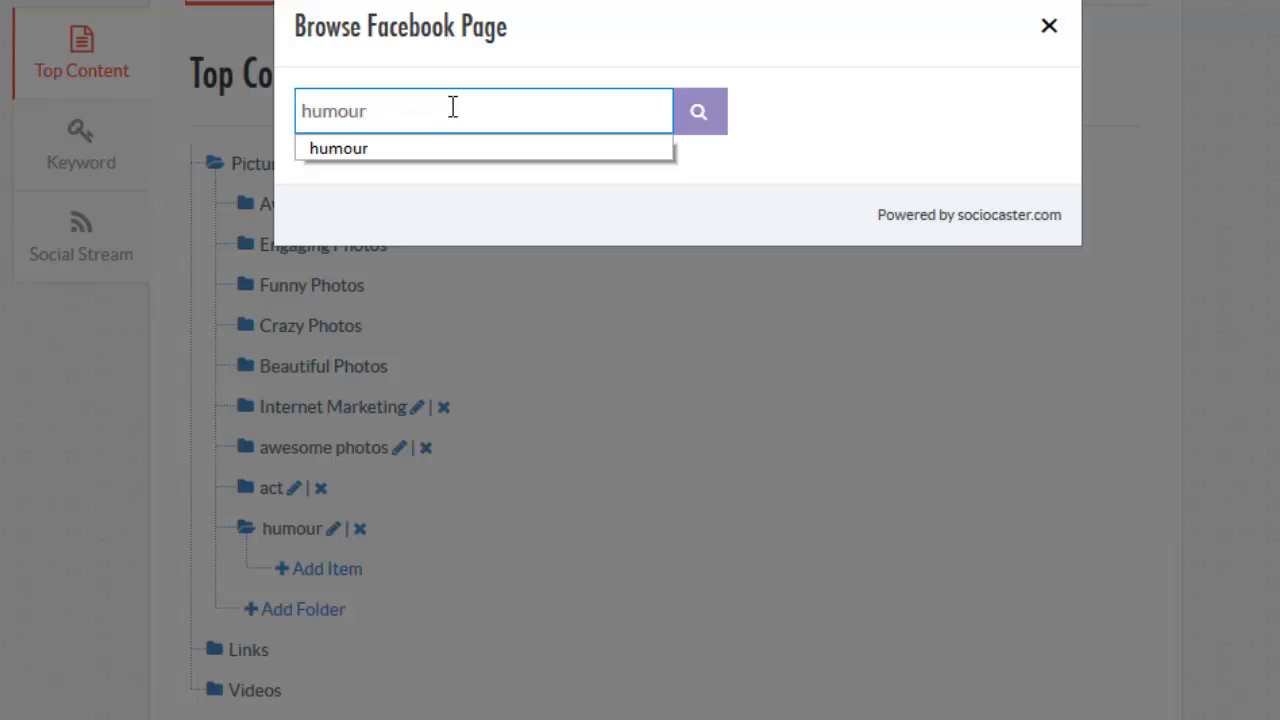
left_click(706, 118)
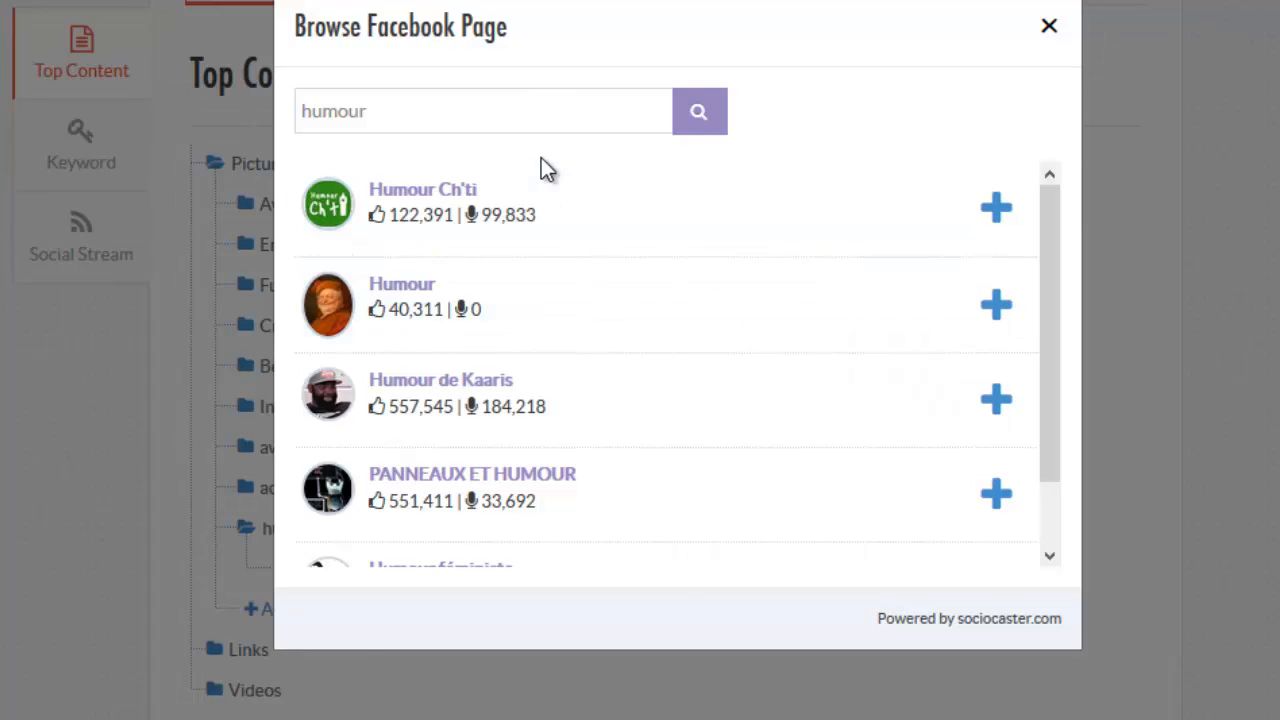
Step: Add the pages Humour Ch'ti, Humour, Humour de Kaaris and PANNEAUX ET HUMOUR to the folder and close the page browser
scroll(606, 350, "down", 1)
scroll(607, 360, "up", 1)
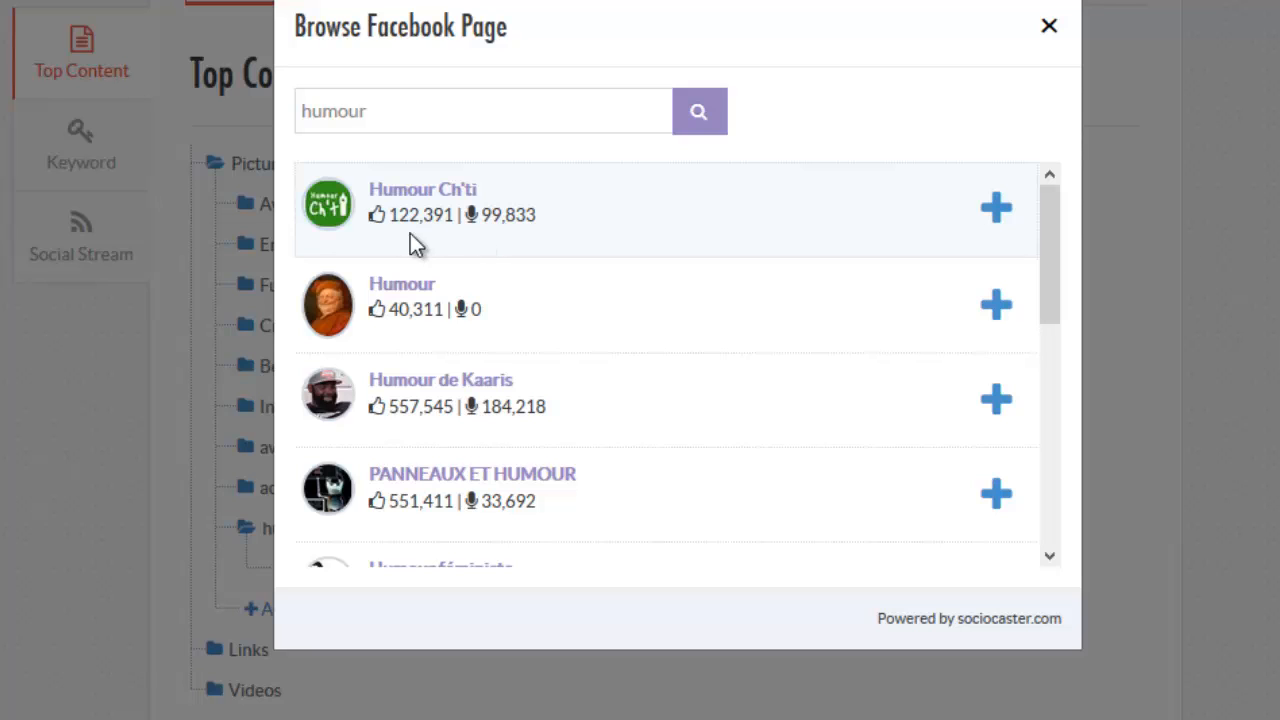
left_click(997, 212)
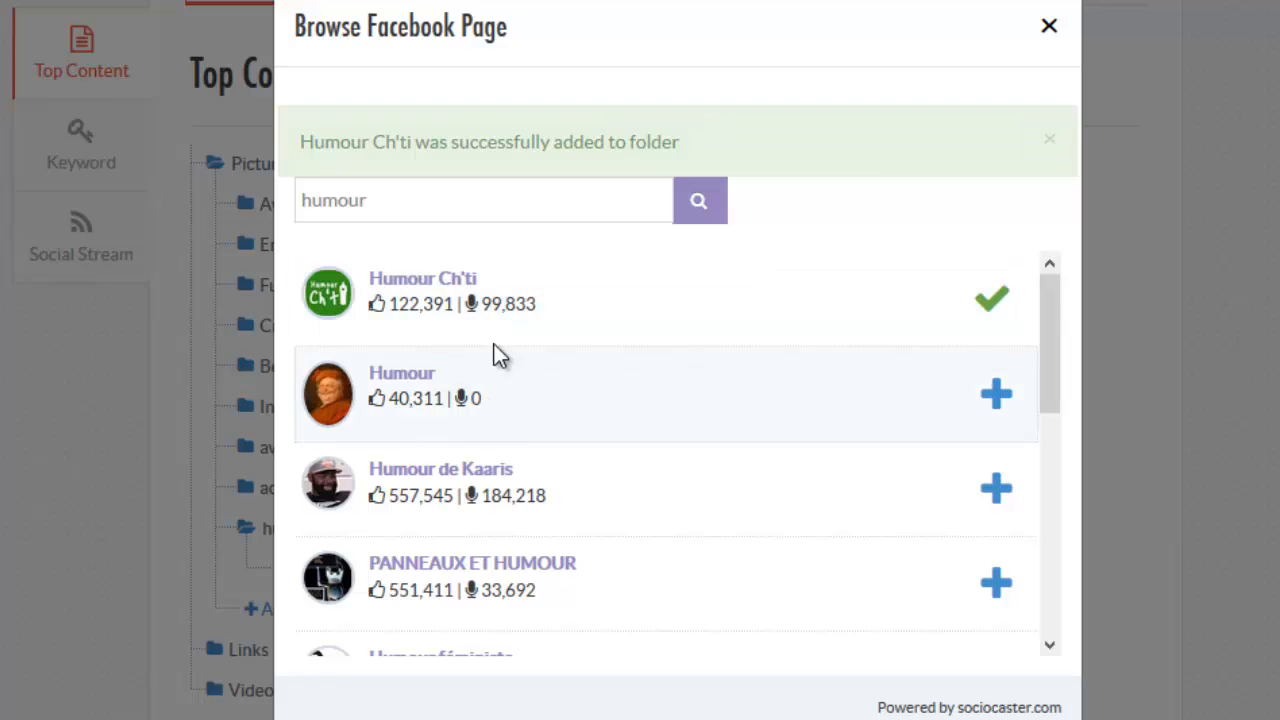
scroll(797, 351, "down", 1)
left_click(995, 342)
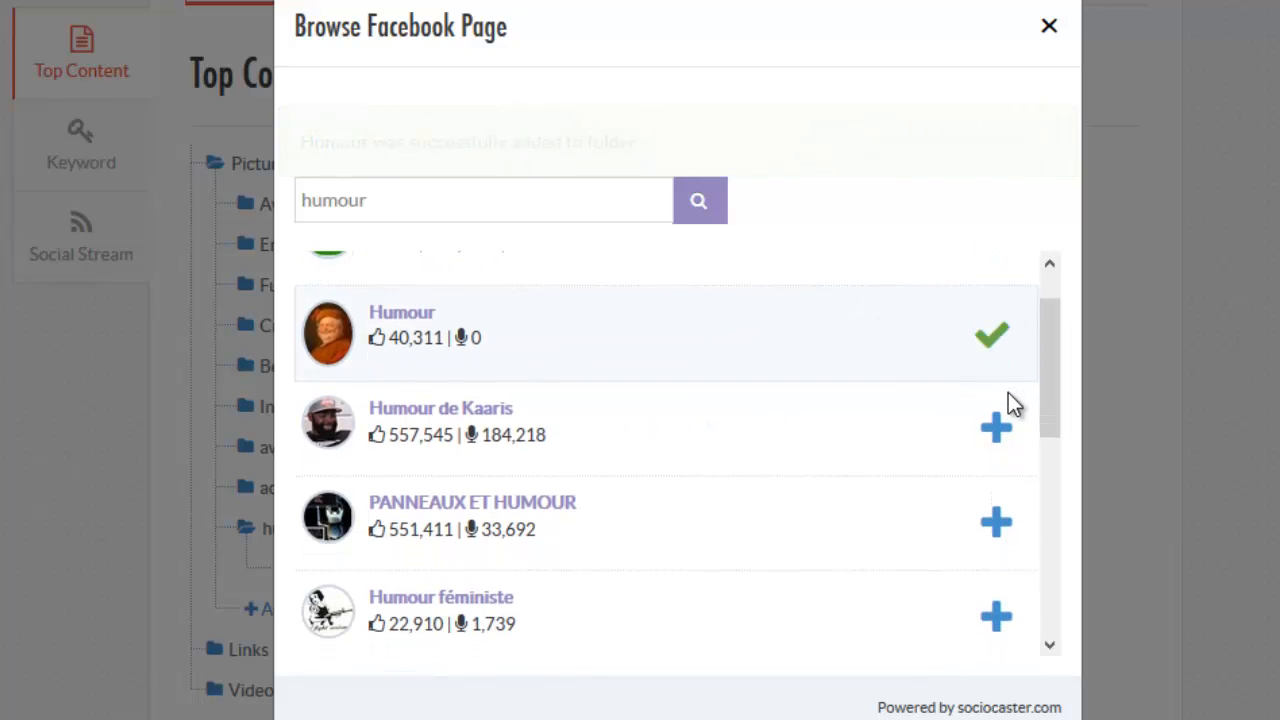
left_click(1003, 432)
left_click(997, 524)
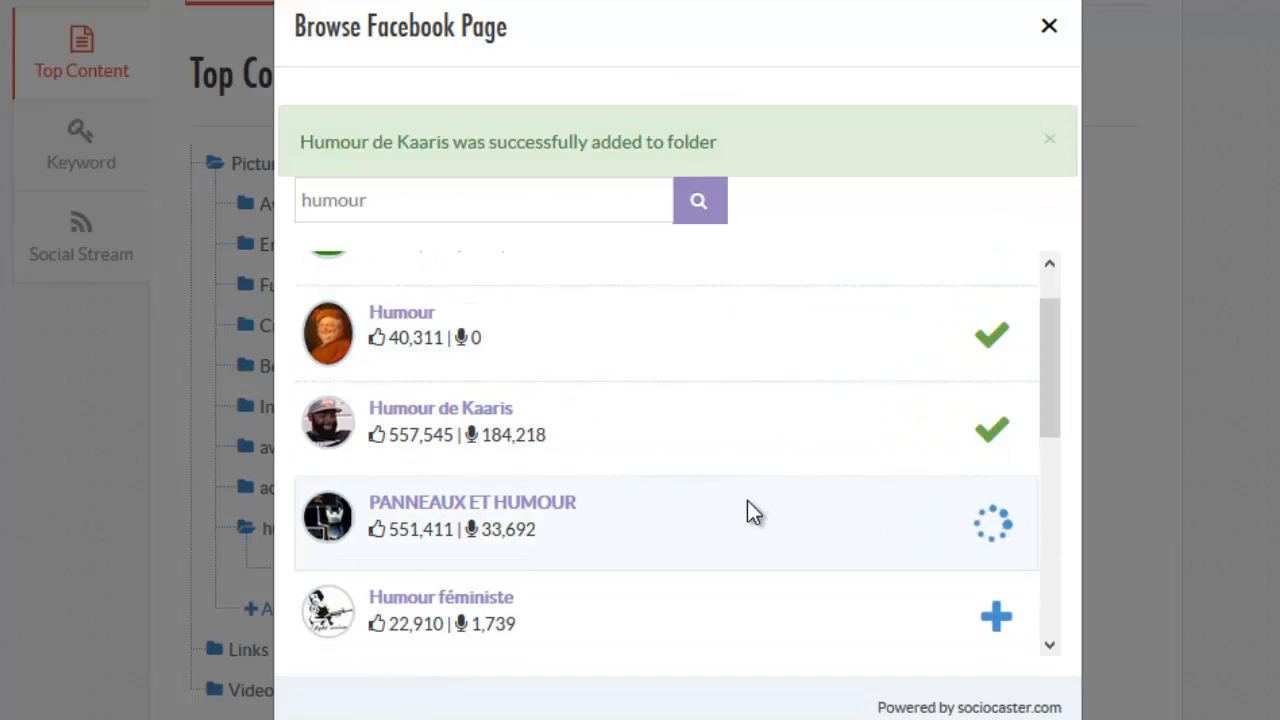
scroll(747, 500, "up", 1)
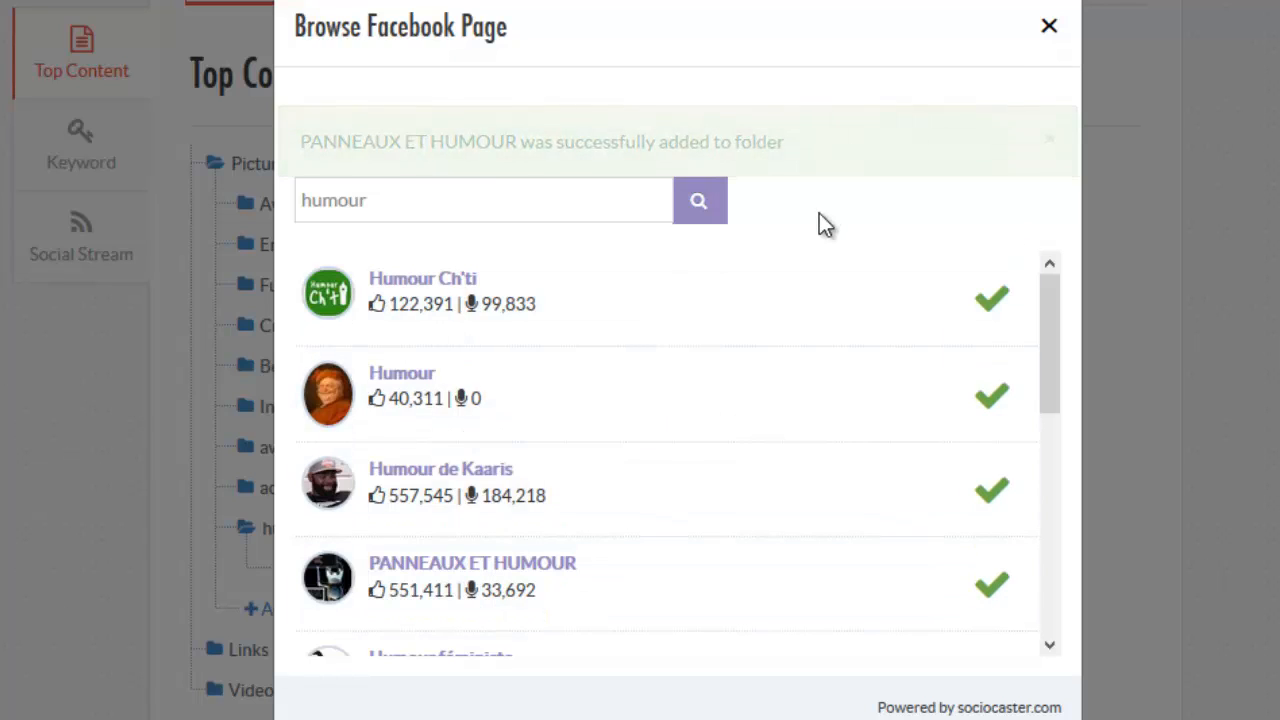
left_click(1049, 35)
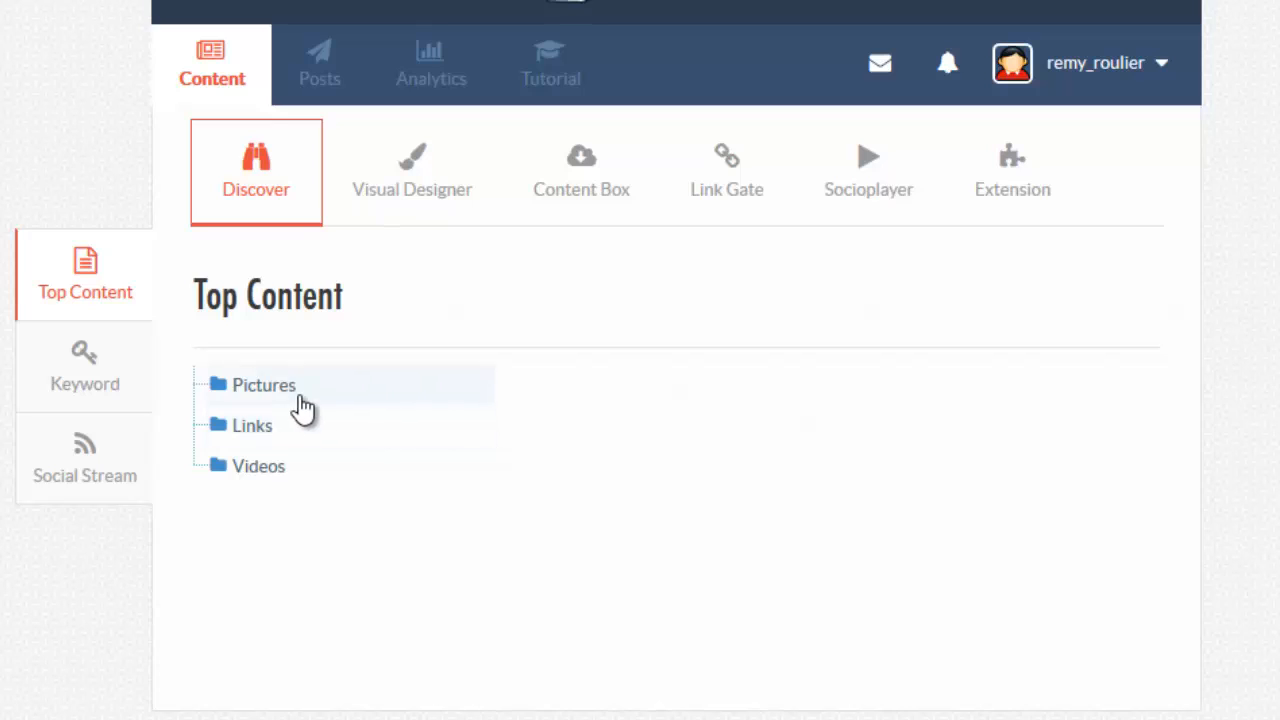
Step: Search Facebook pages for "remi gaillard" from the humour folder under Pictures and add the first Rémi GAILLARD page
left_click(284, 390)
scroll(347, 415, "down", 2)
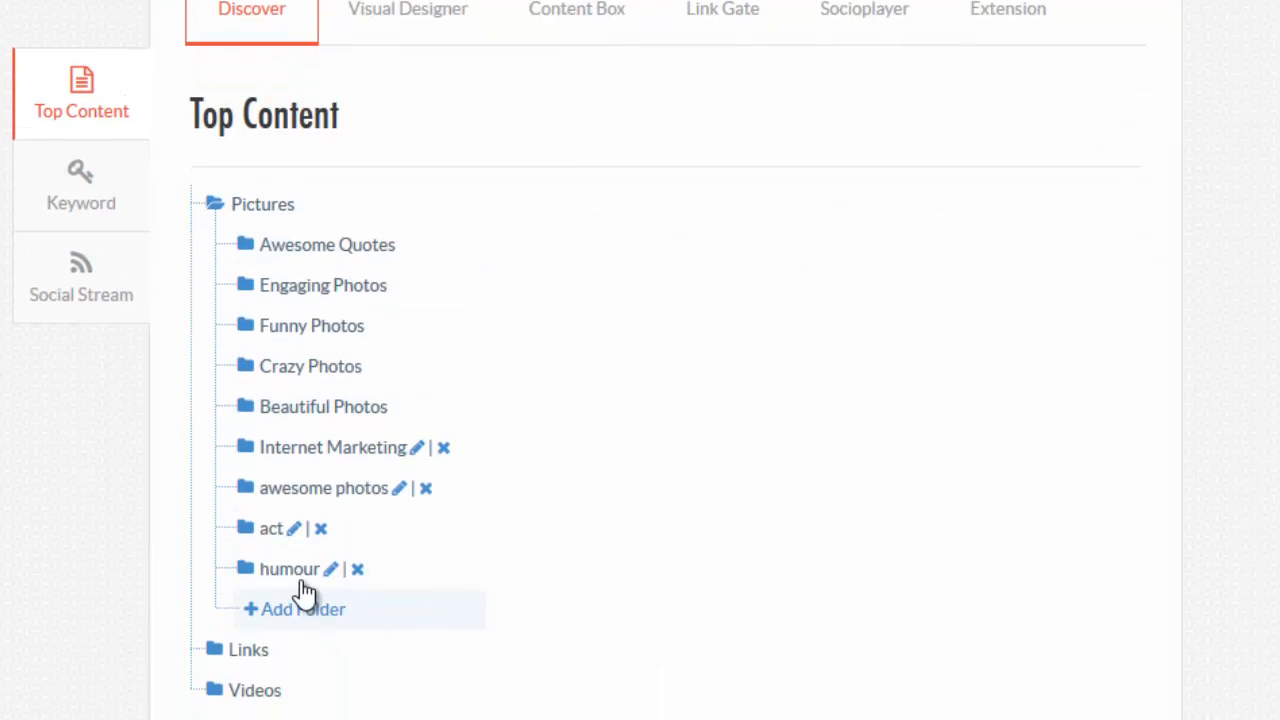
left_click(290, 569)
scroll(354, 563, "down", 2)
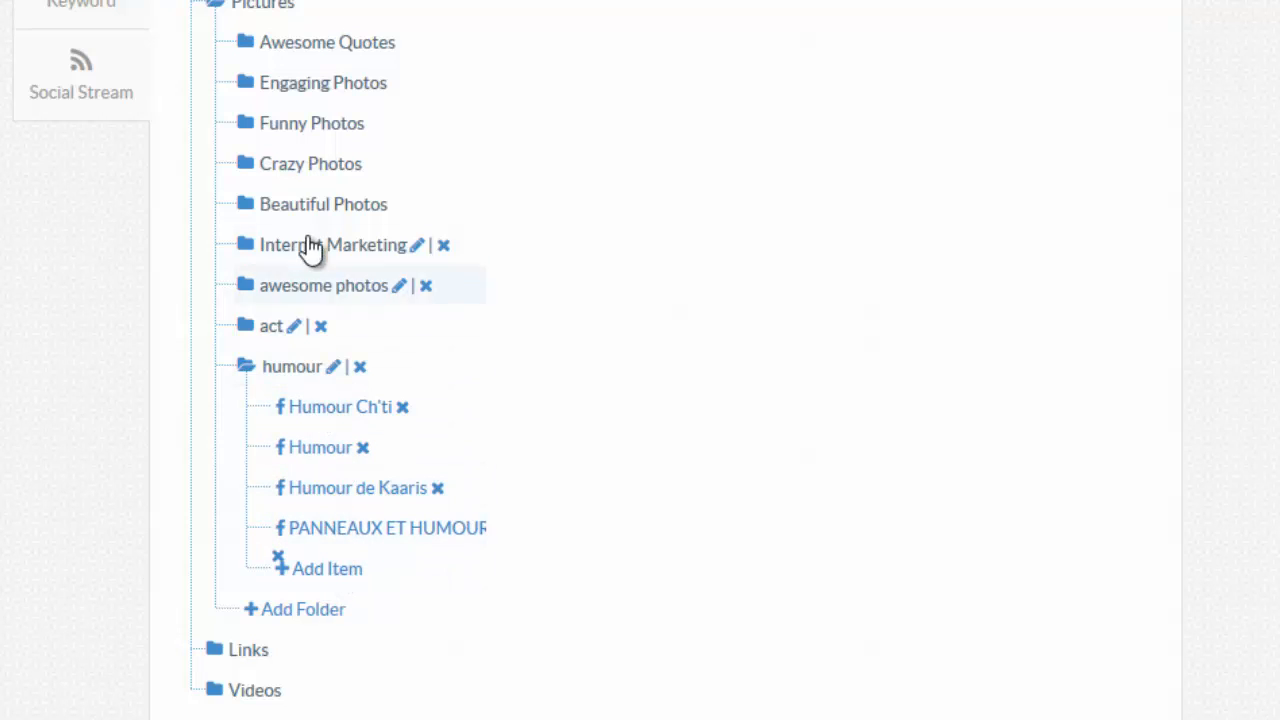
left_click(321, 572)
left_click(497, 123)
double_click(356, 115)
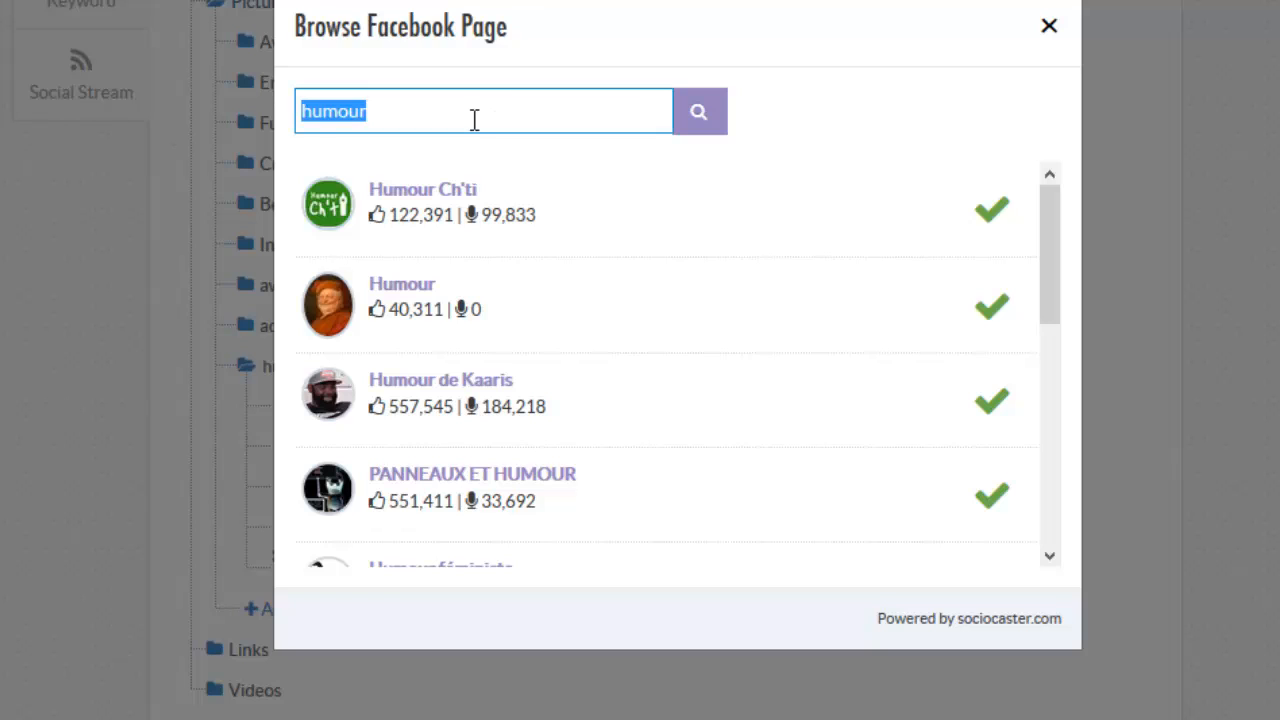
type("remi")
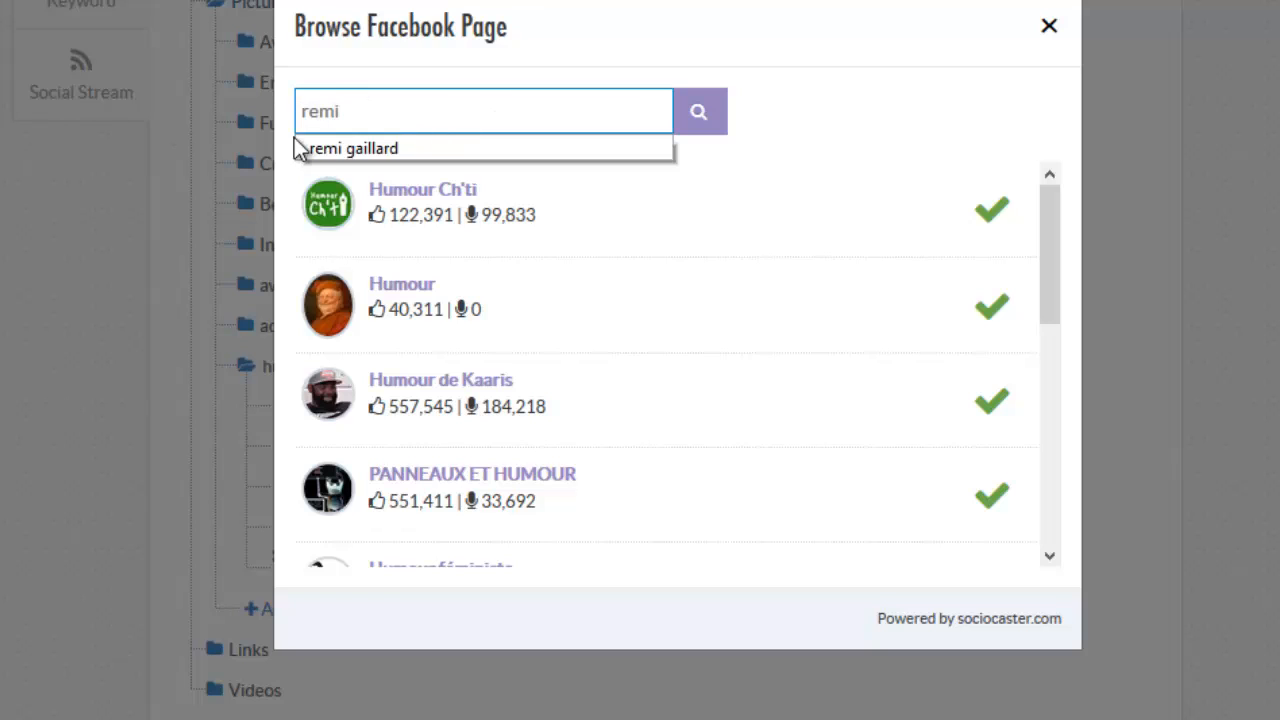
left_click(349, 148)
left_click(704, 124)
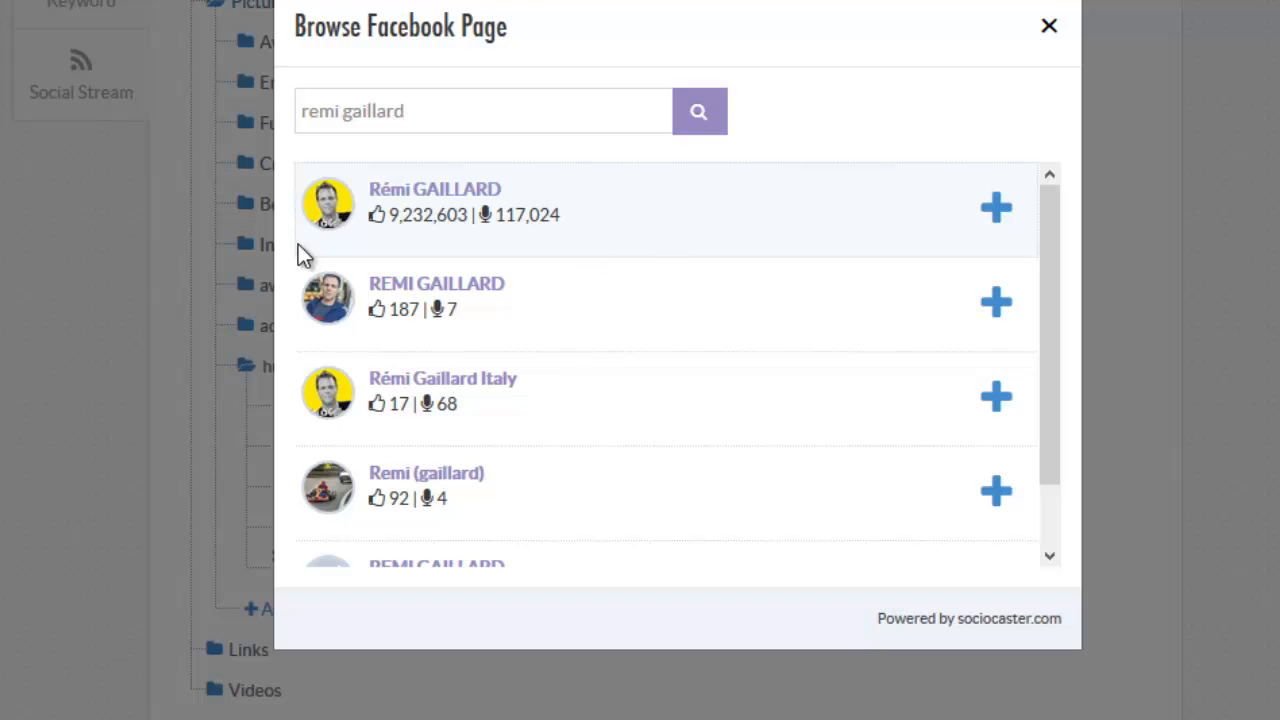
left_click(994, 210)
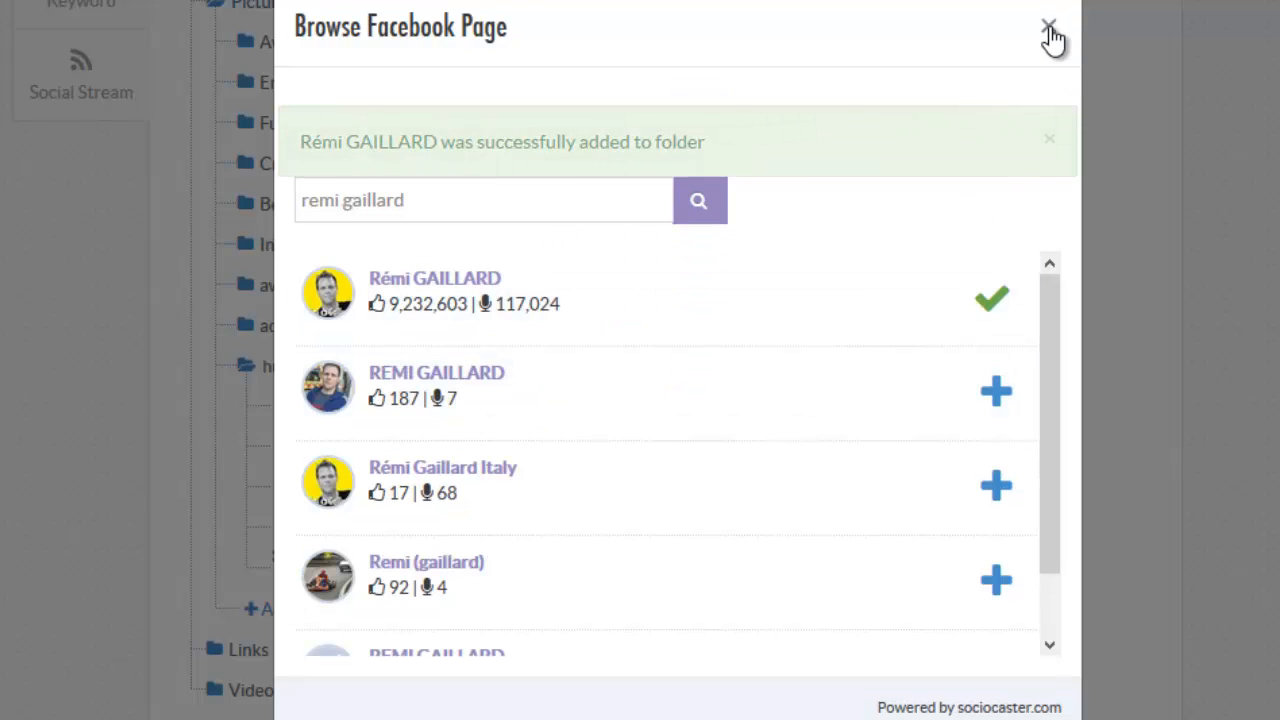
Step: Search Facebook pages for "merri", add the Merri page to the folder and close the page browser
left_click_drag(443, 206, 288, 203)
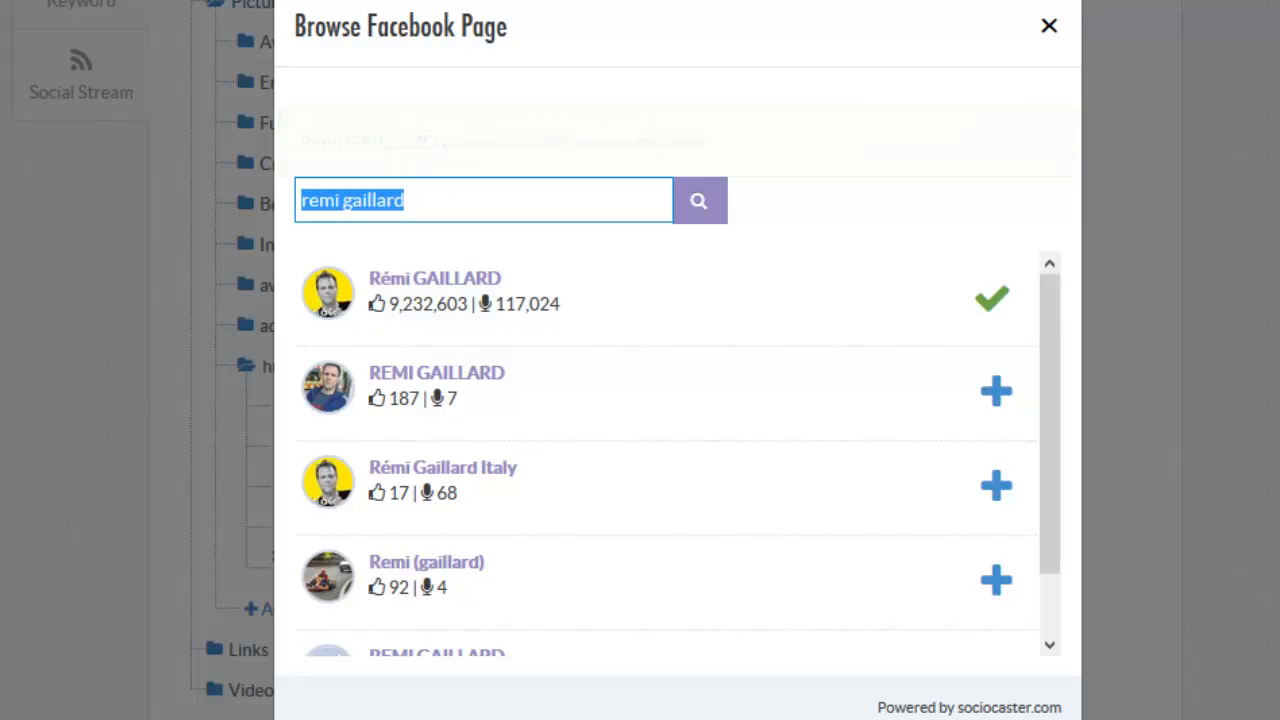
type("merri")
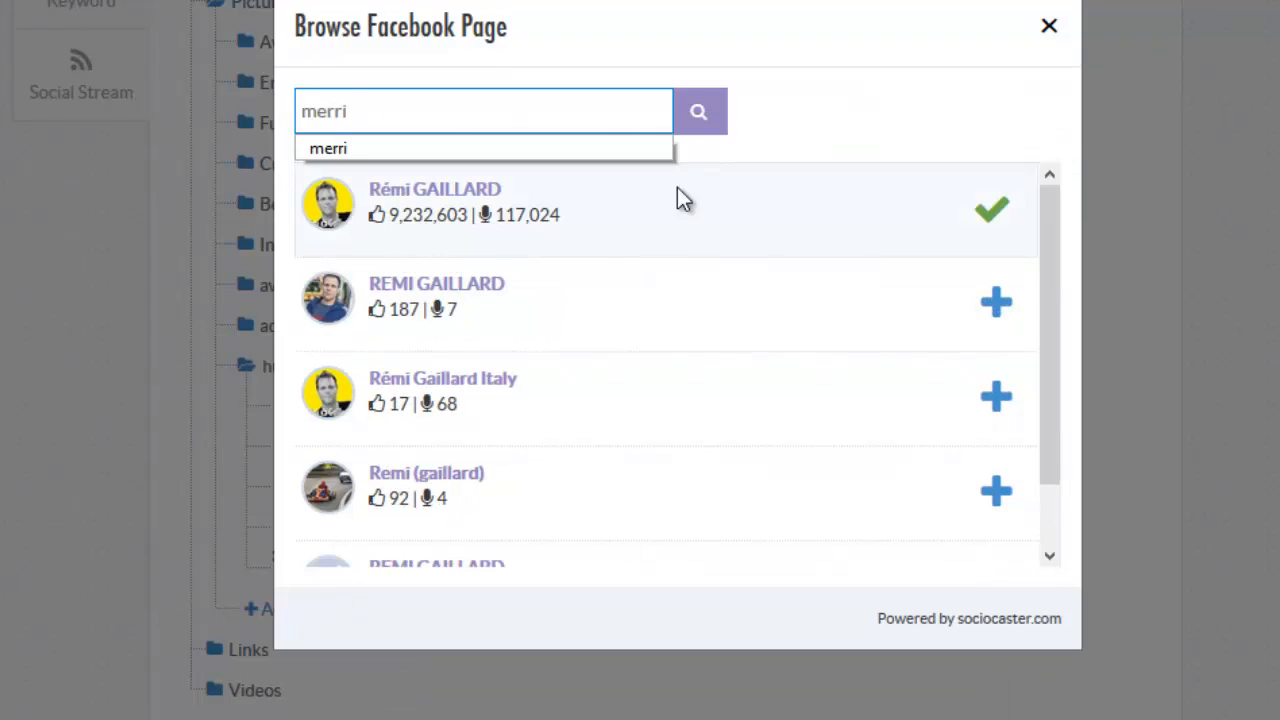
left_click(698, 111)
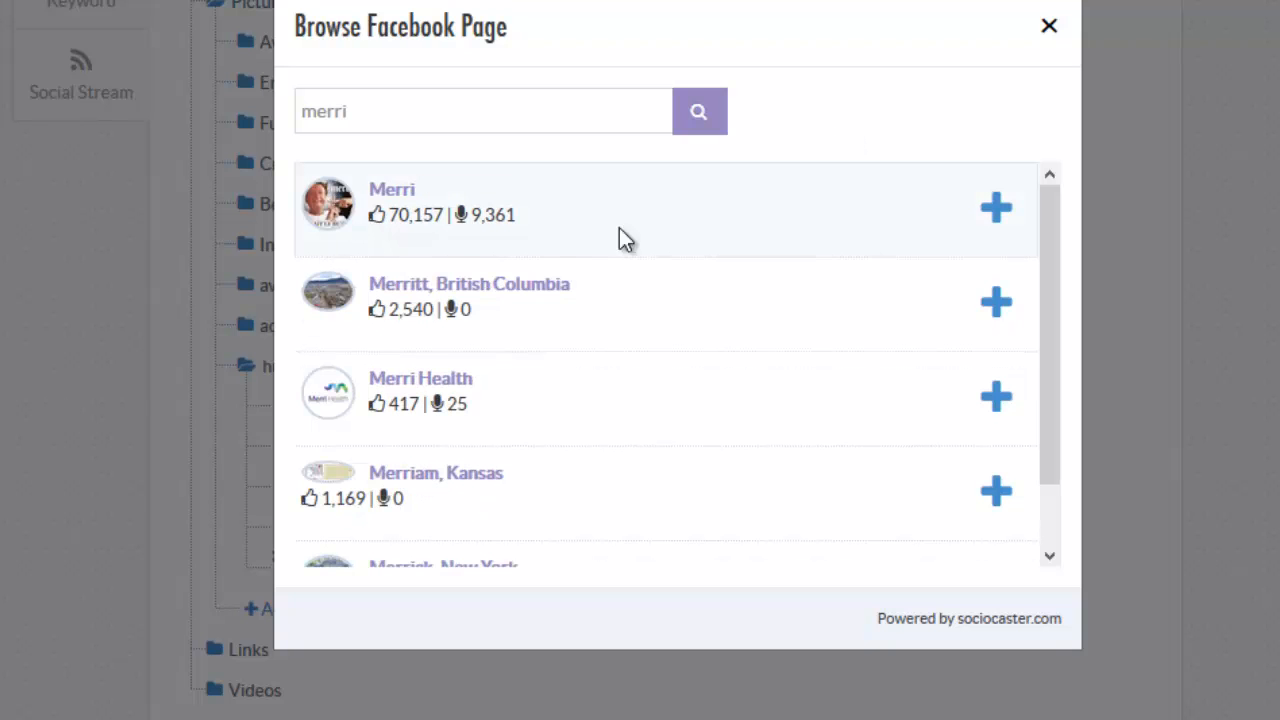
left_click(996, 210)
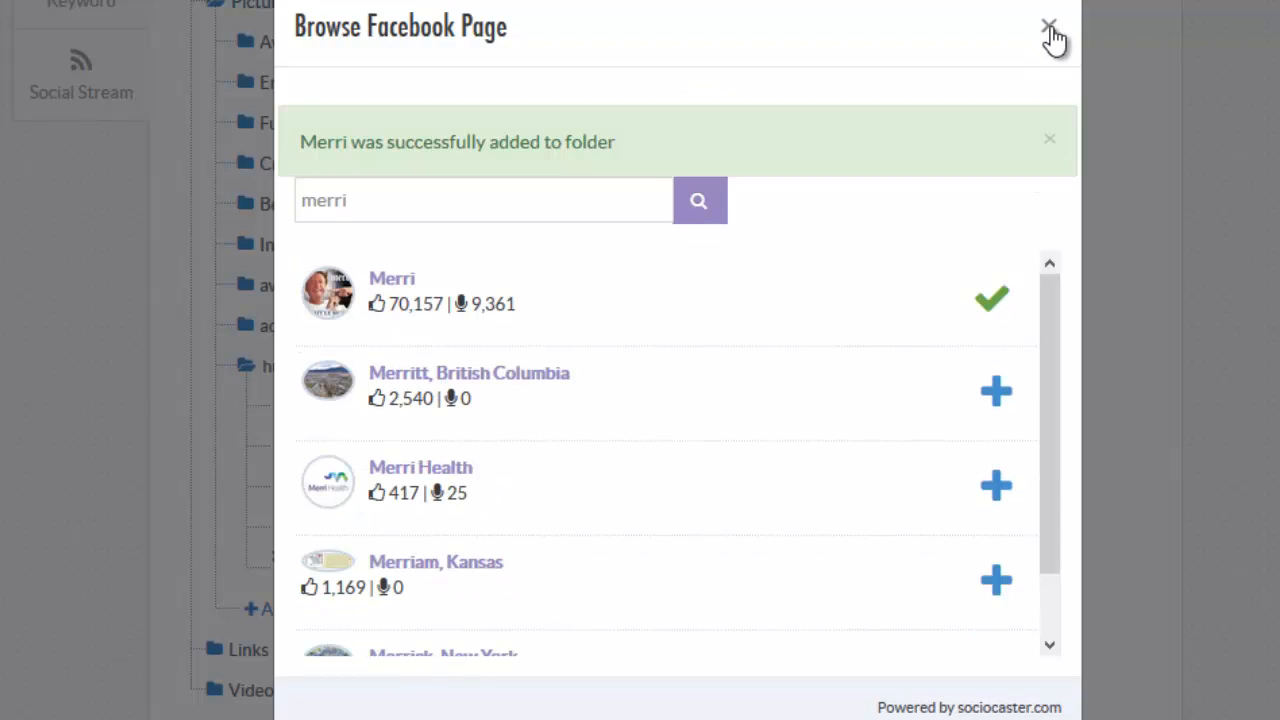
left_click(1049, 26)
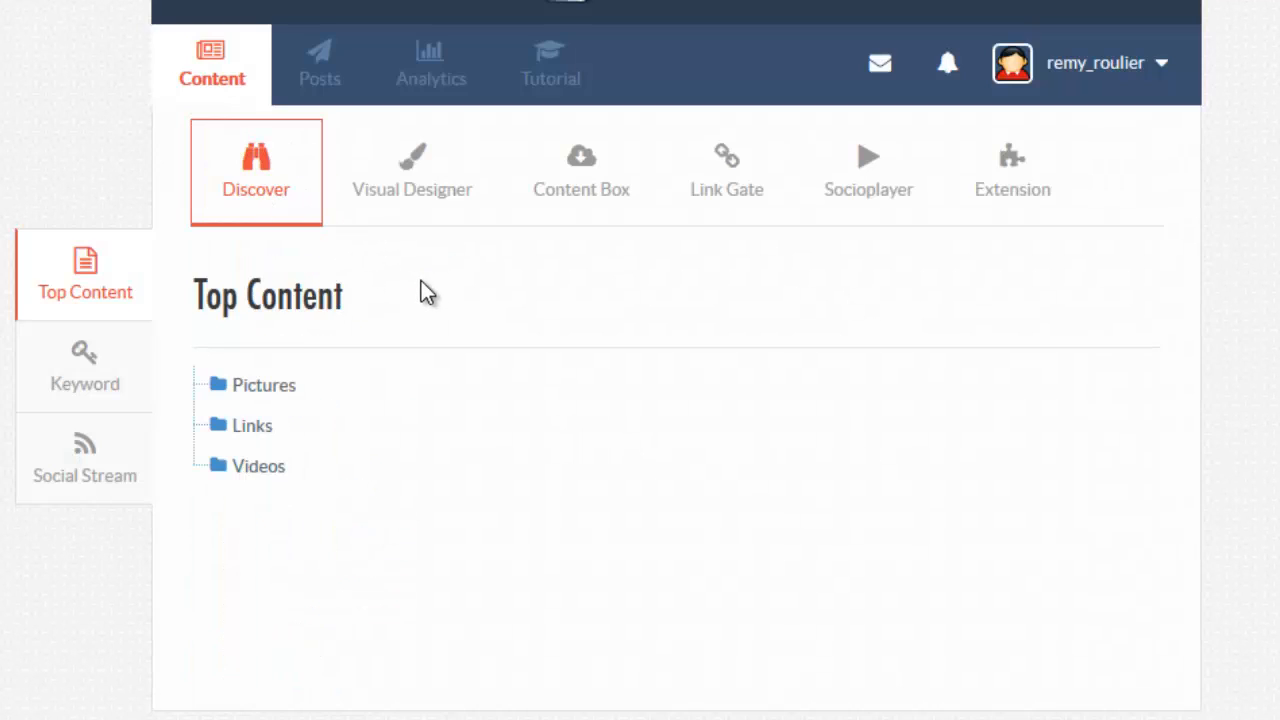
Step: Display the top picture posts of the Humour Ch'ti page from the humour folder under Pictures
left_click(288, 390)
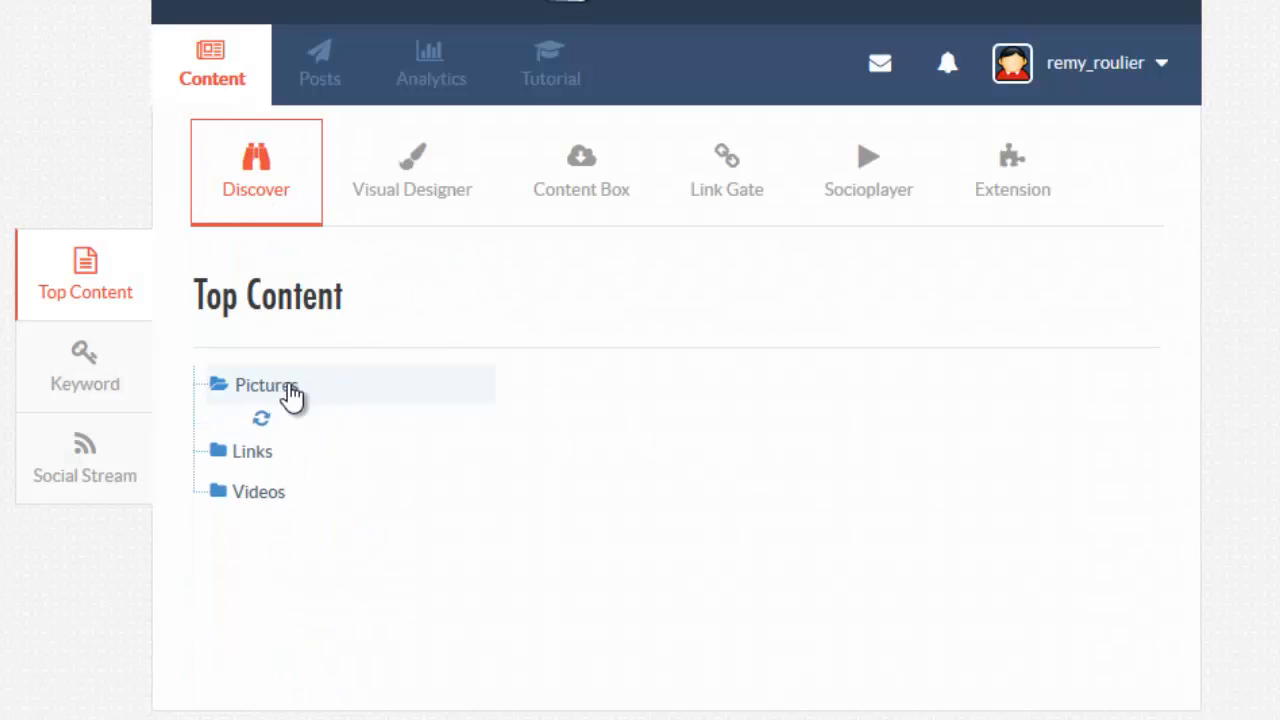
scroll(388, 340, "down", 2)
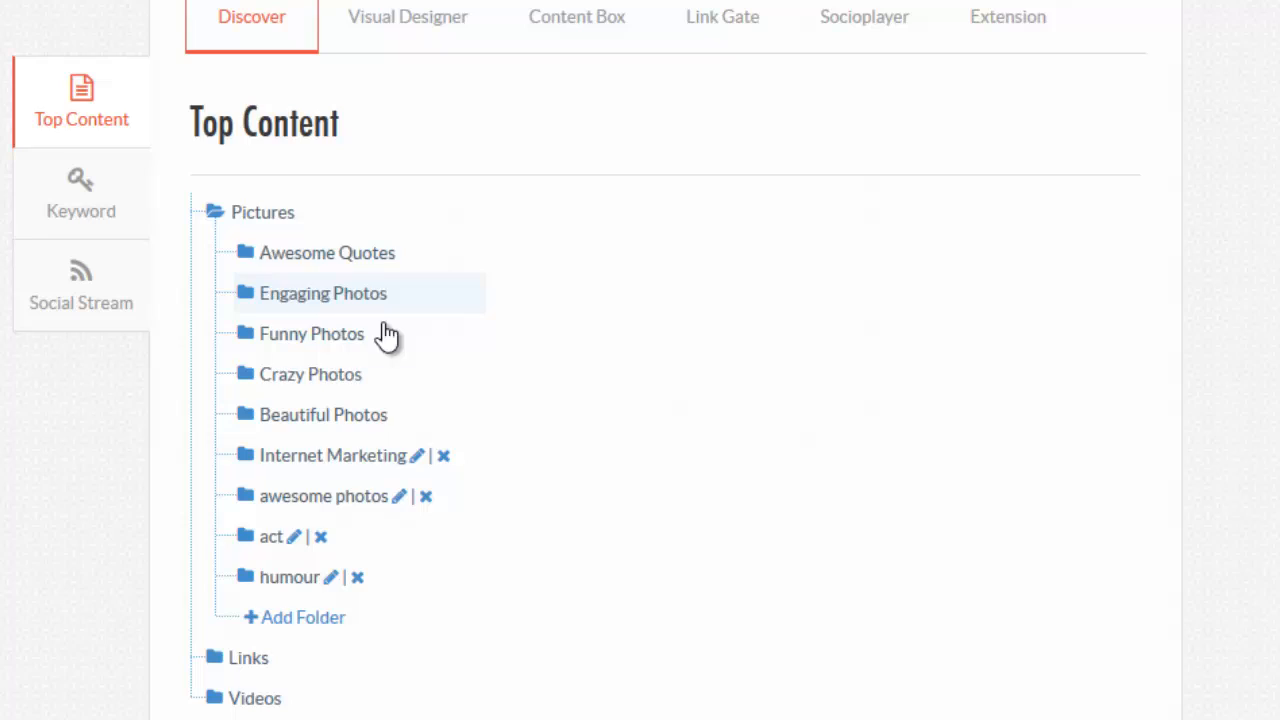
left_click(295, 580)
scroll(390, 540, "down", 2)
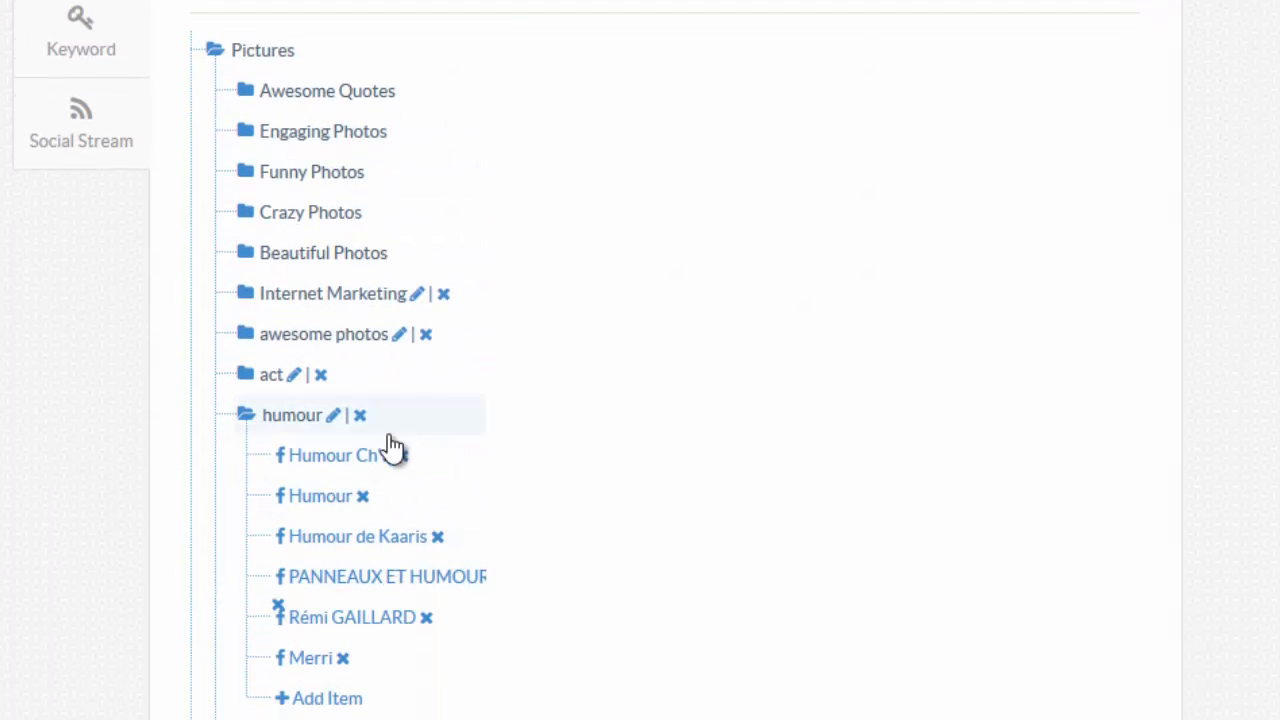
left_click(352, 462)
scroll(649, 217, "up", 2)
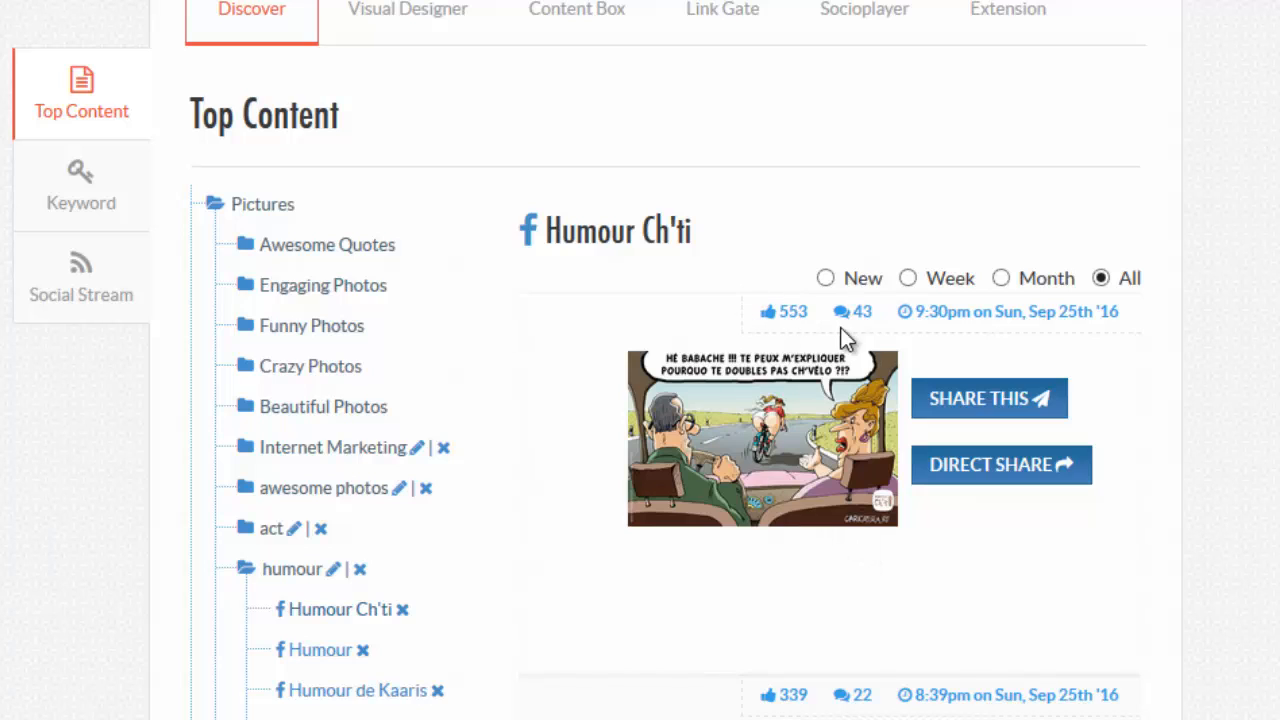
Step: Browse the Humour Ch'ti picture posts and open the sharing dialog for the first post
scroll(786, 410, "down", 10)
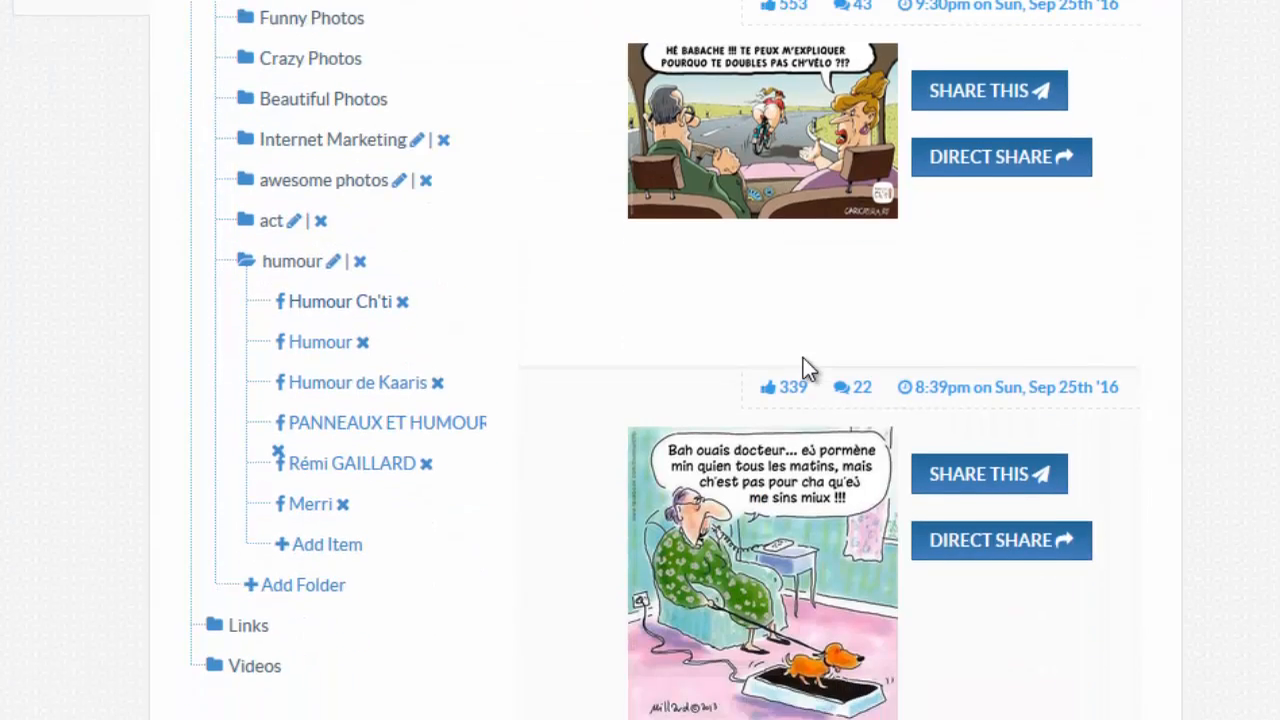
scroll(808, 318, "up", 7)
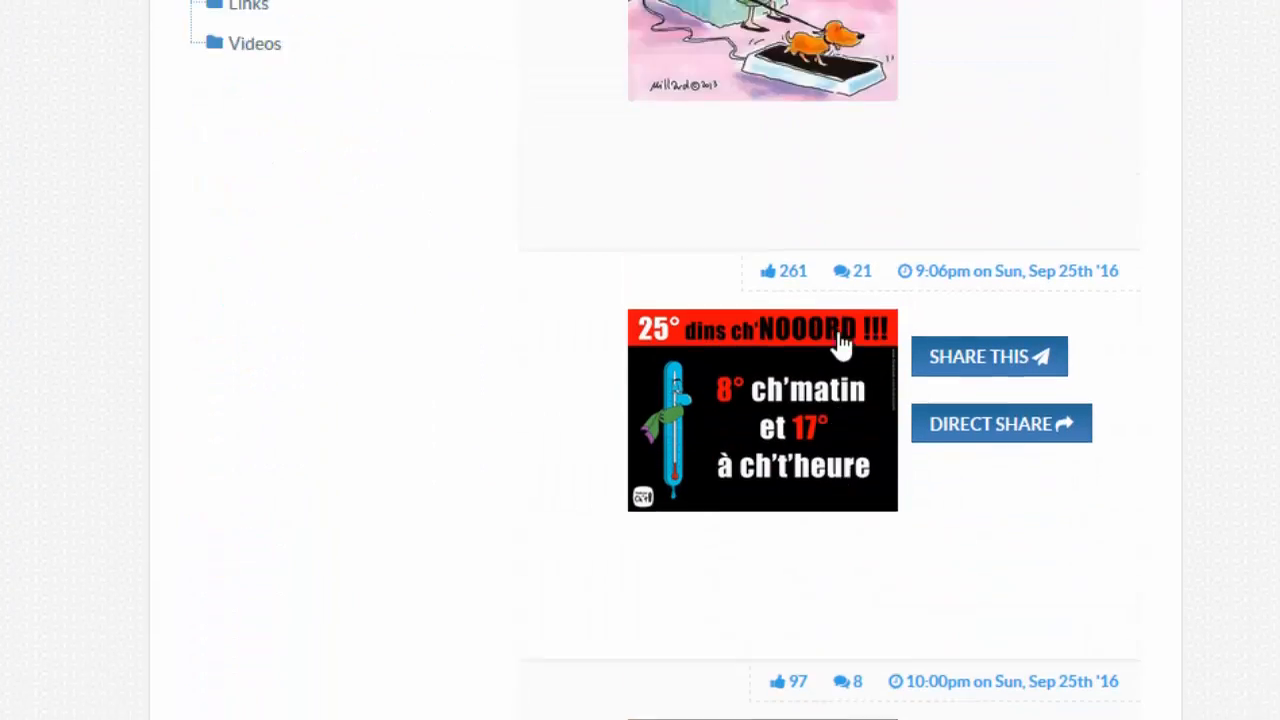
scroll(974, 446, "up", 3)
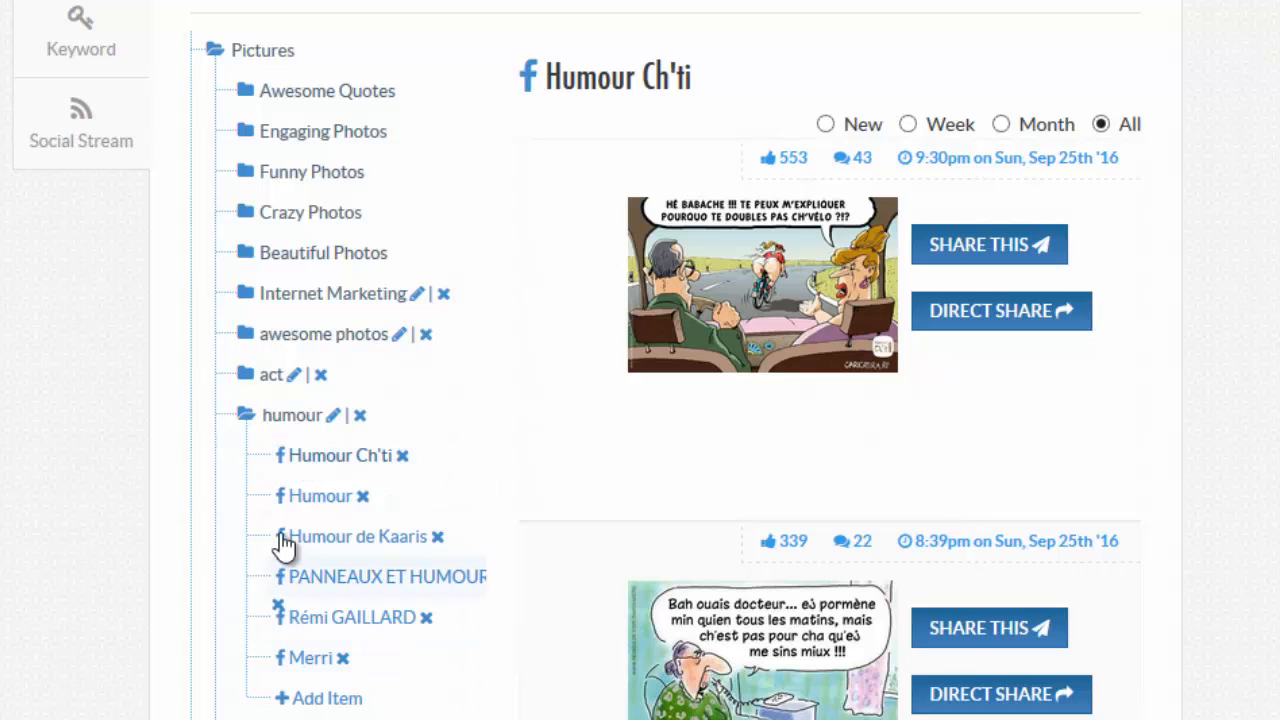
left_click(1002, 250)
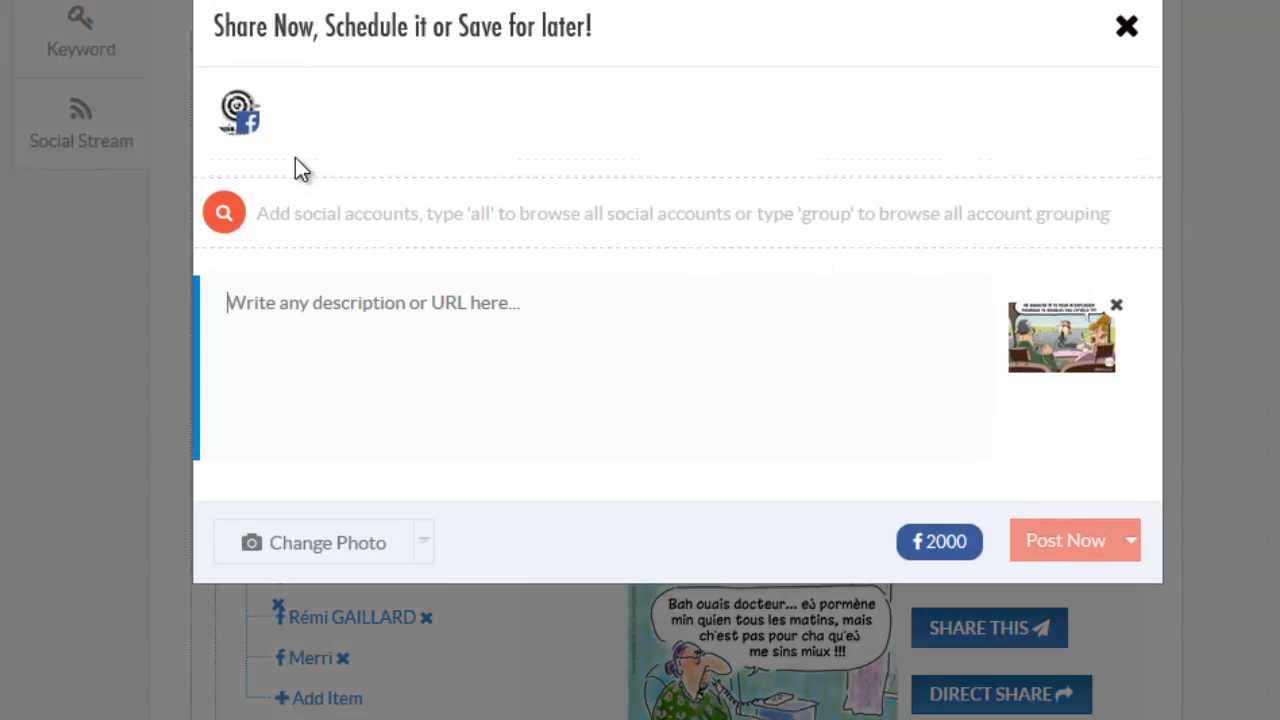
Step: Try adding the Nitrowebmarketing and Webmarketing Frenchie pages as sharing accounts, removing both again and closing the account list
left_click(258, 230)
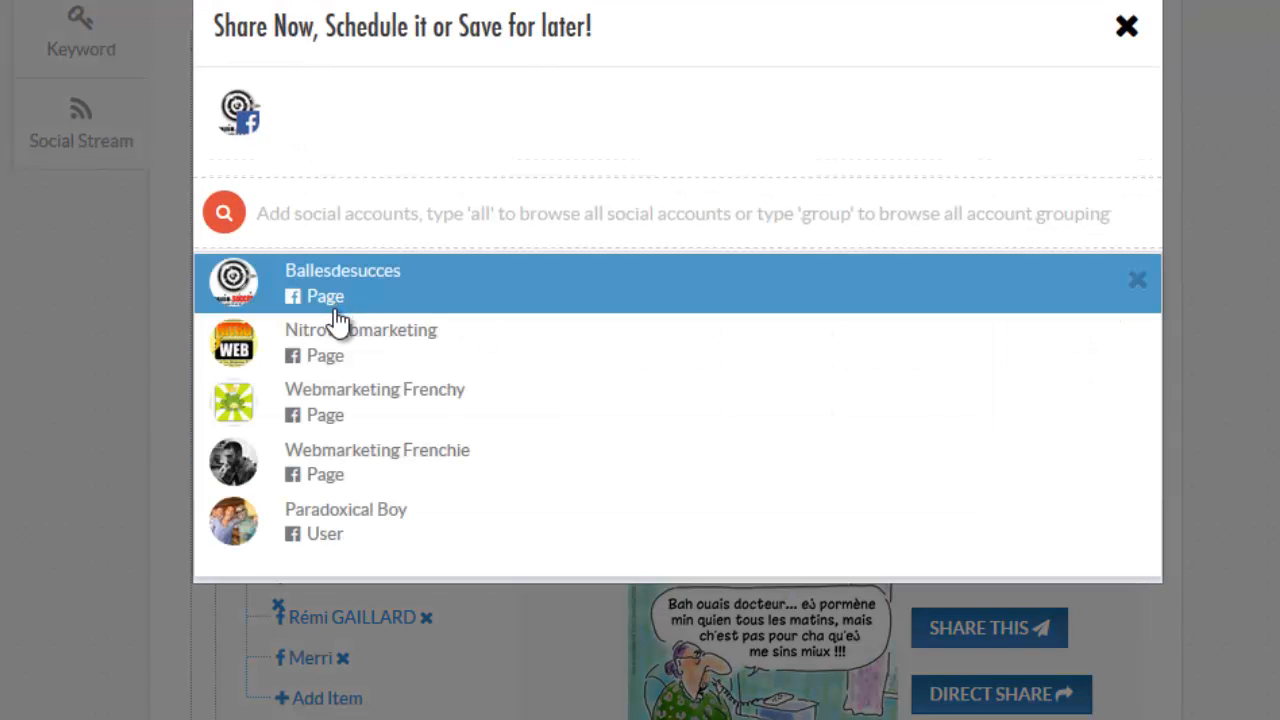
left_click(297, 345)
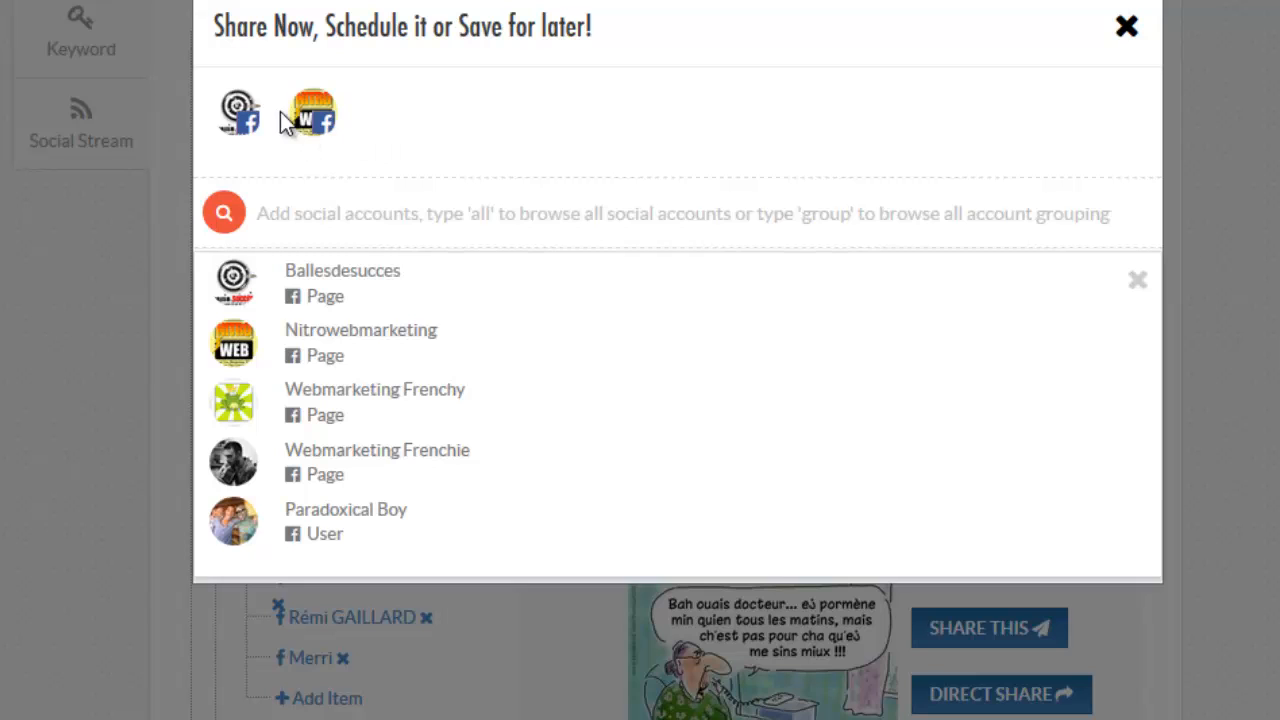
left_click(268, 472)
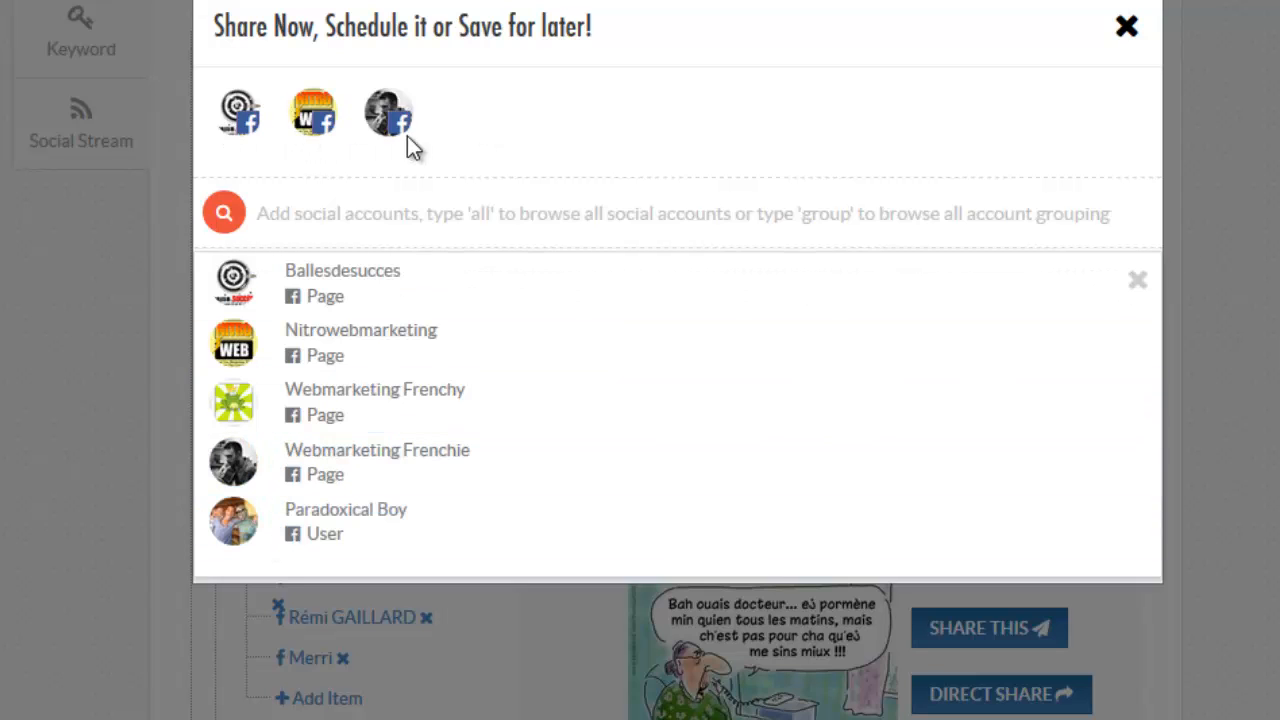
left_click(400, 130)
left_click(314, 128)
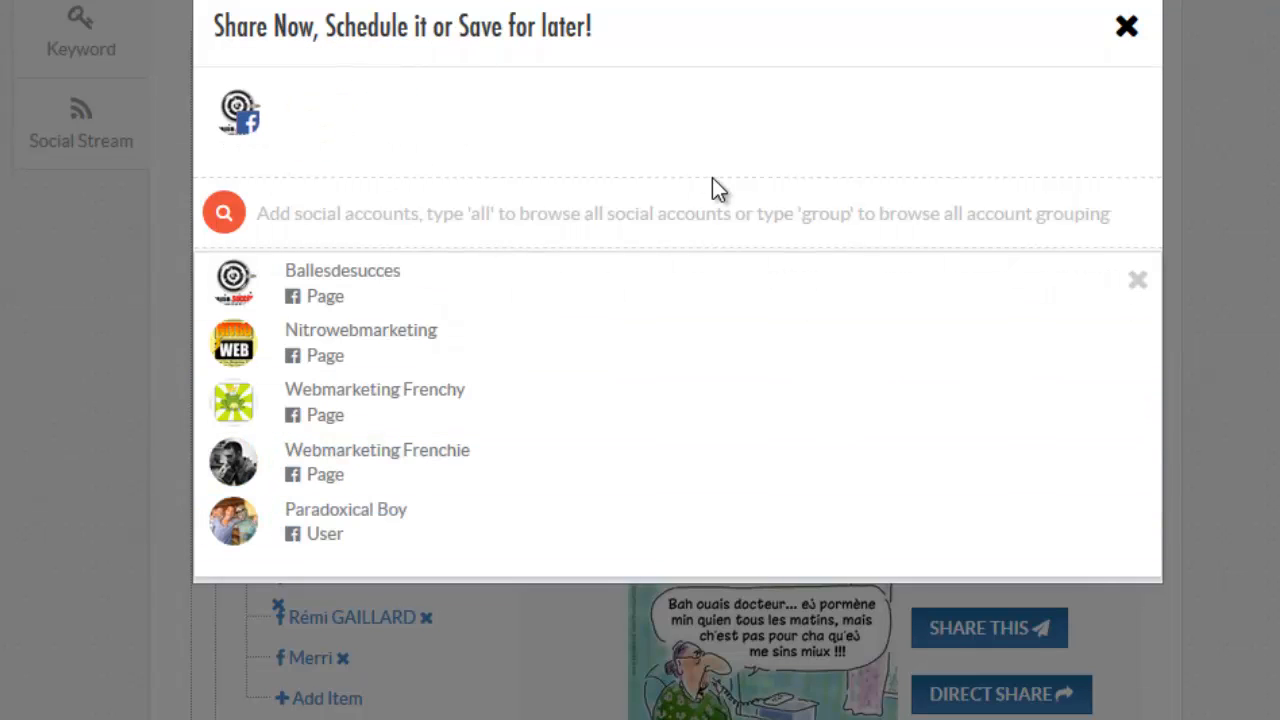
left_click(1136, 284)
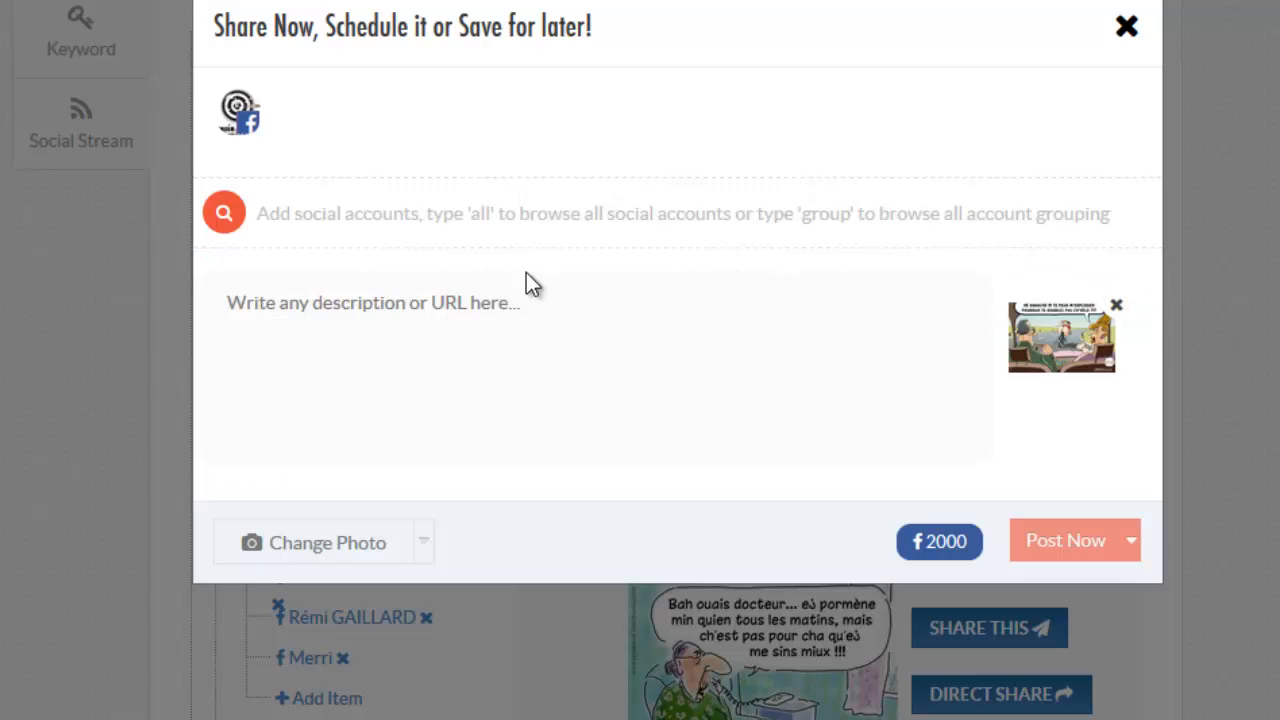
Step: Enter "votre barratin." as the post description and switch the post to a custom schedule
left_click(510, 306)
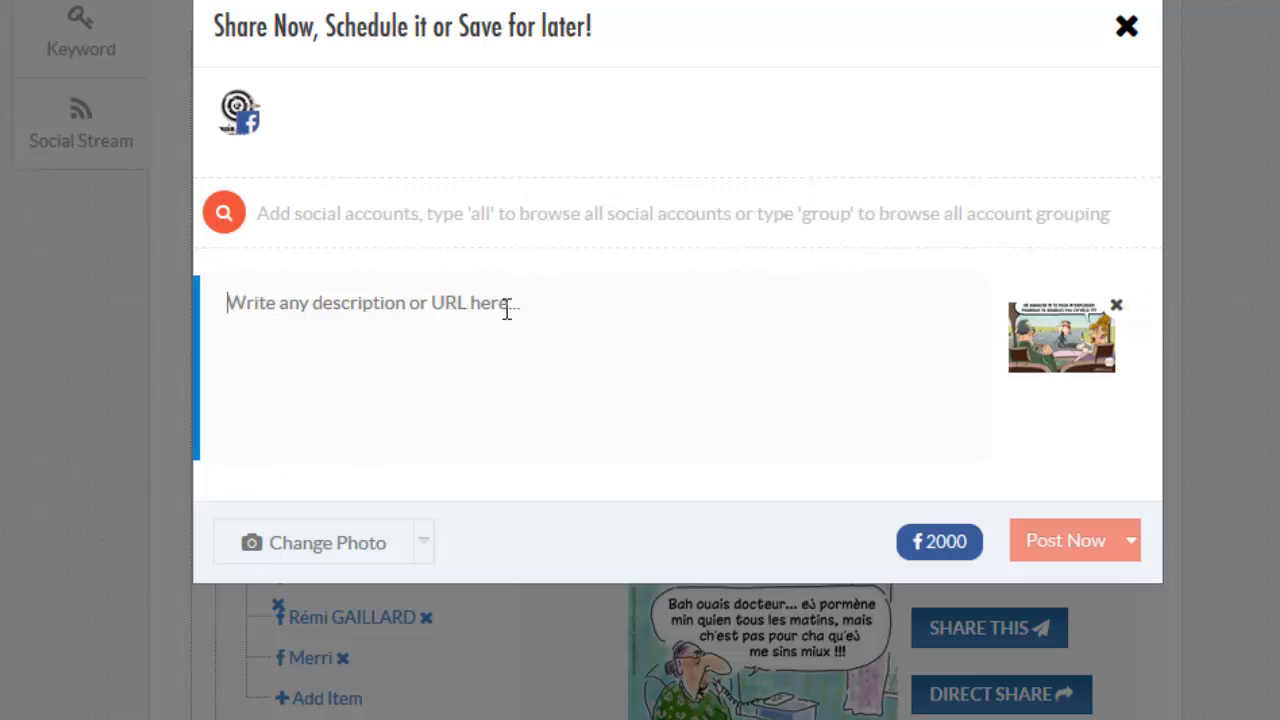
type("votre barratin.")
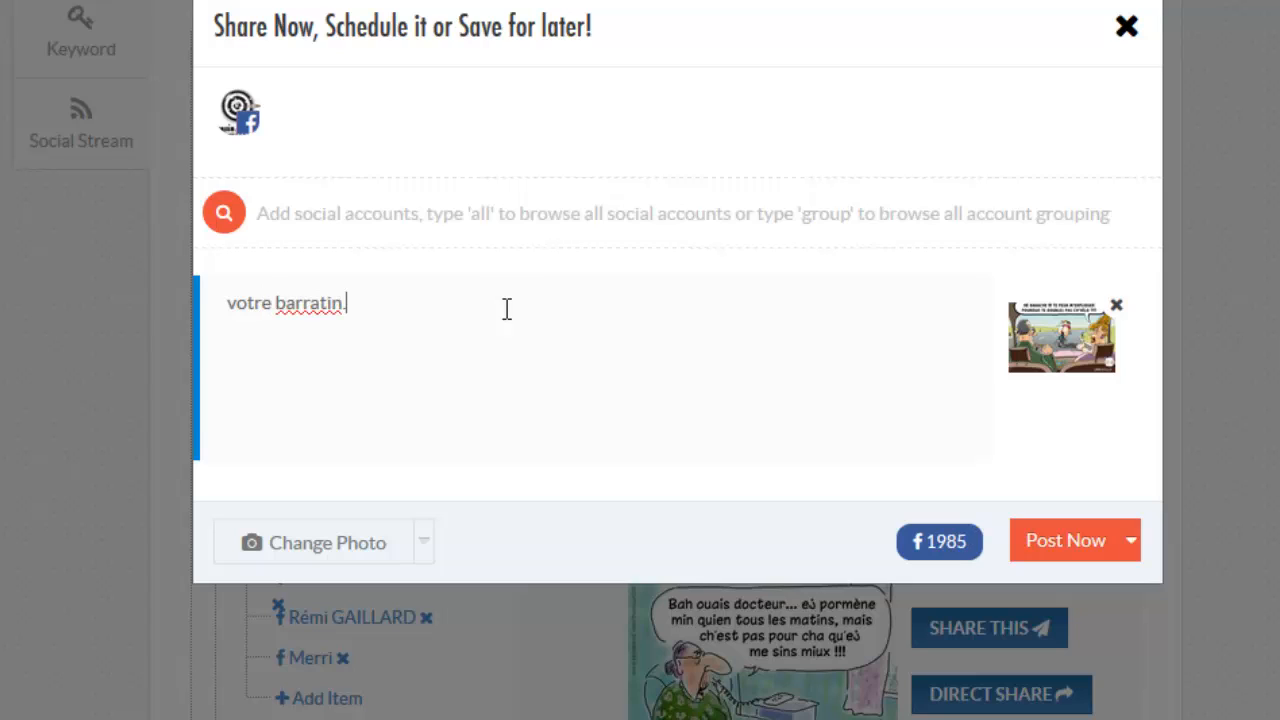
left_click(1133, 545)
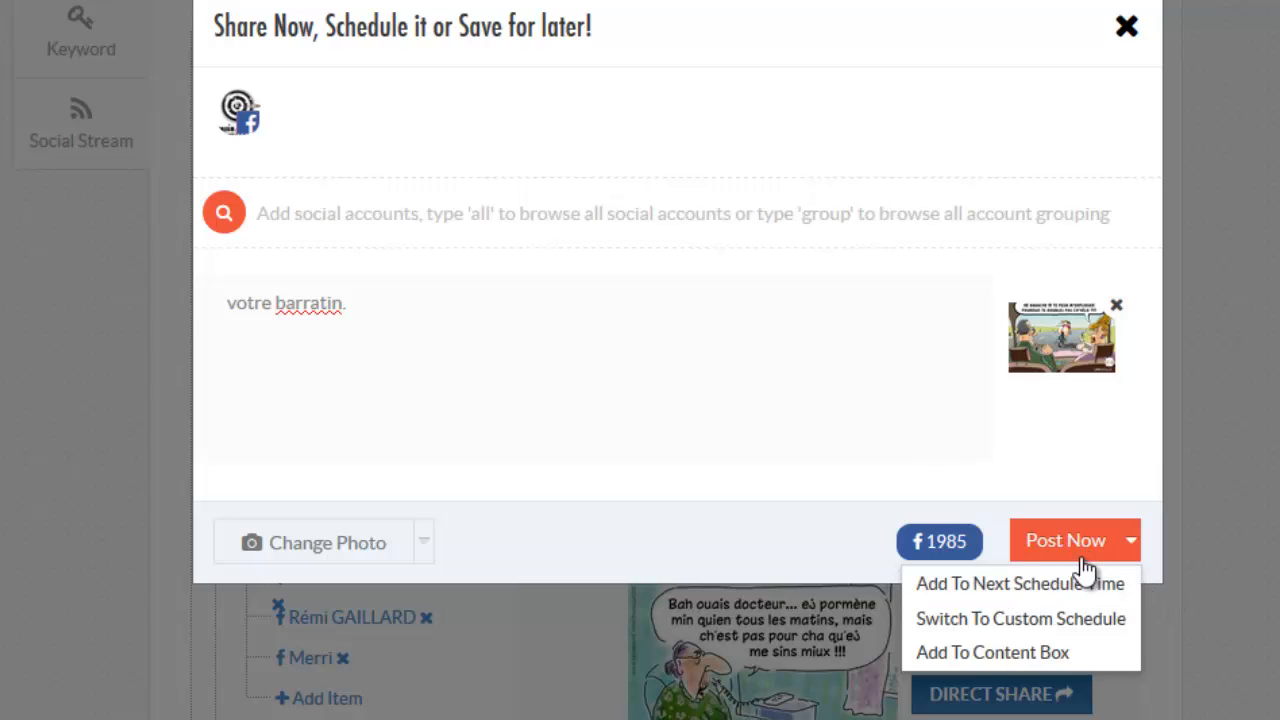
left_click(1043, 621)
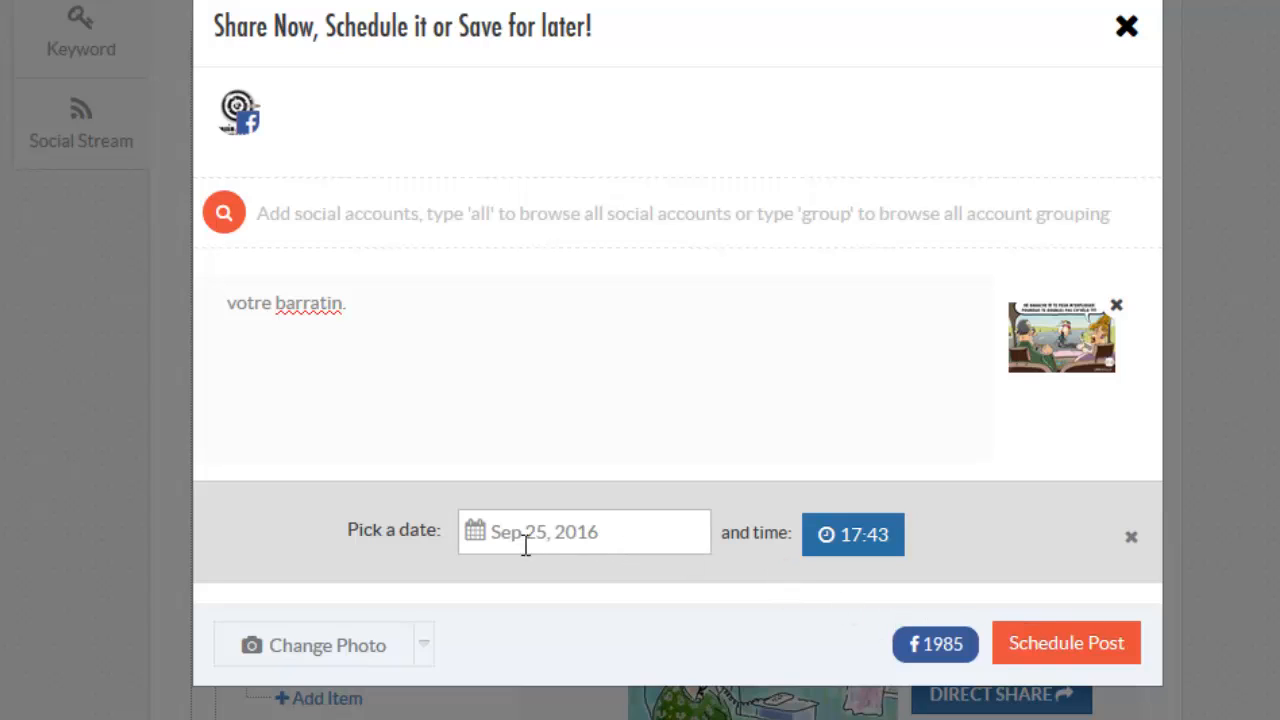
Step: Look at the date and time choices for the scheduled post and cancel the custom schedule
left_click(631, 531)
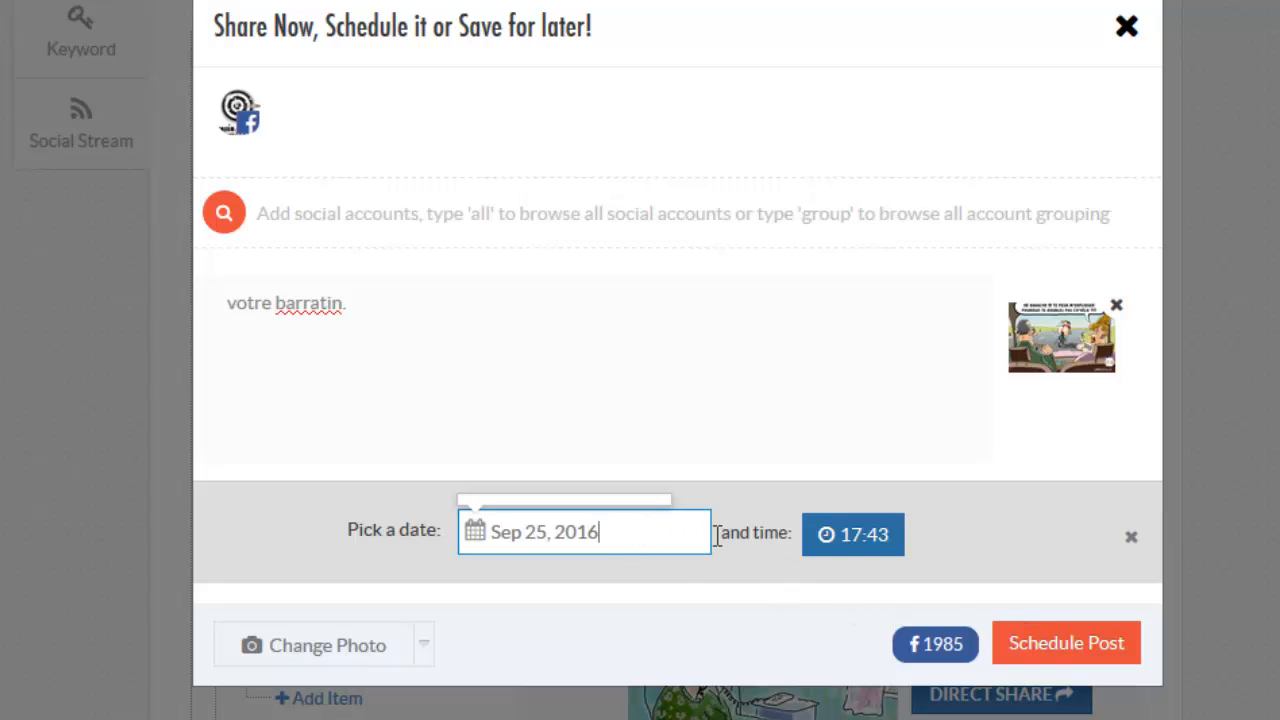
left_click(857, 540)
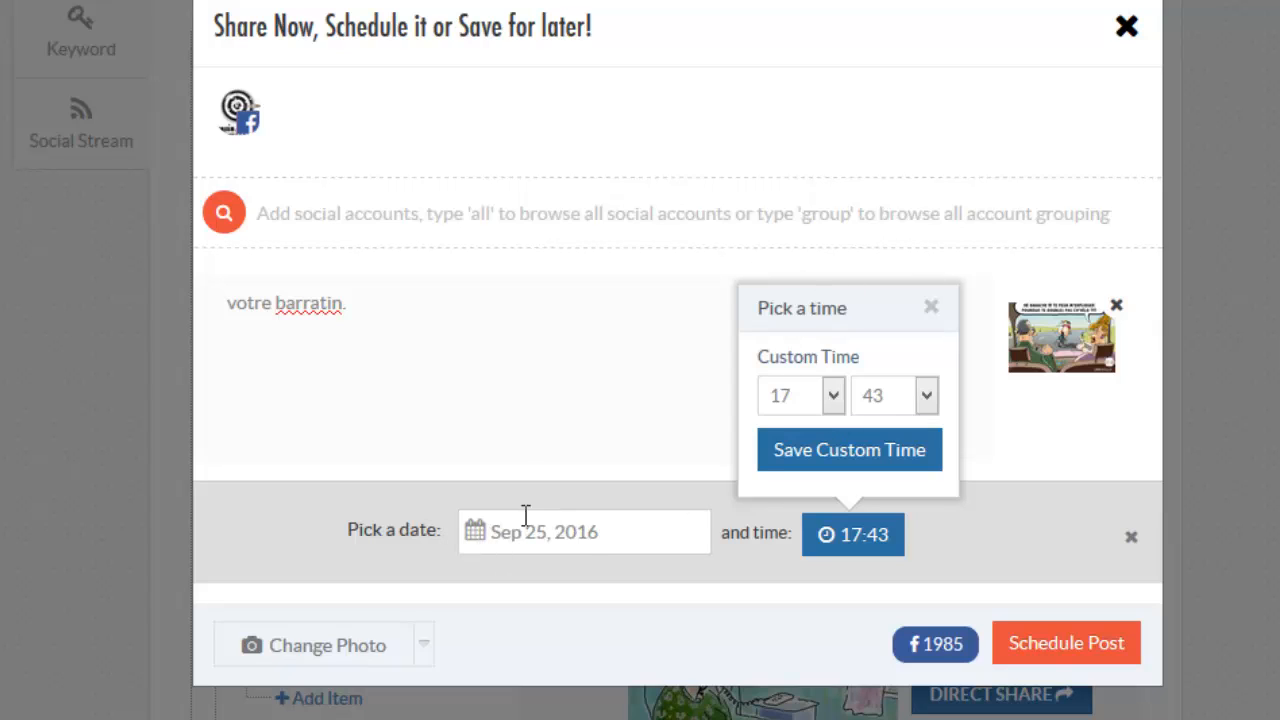
left_click(597, 531)
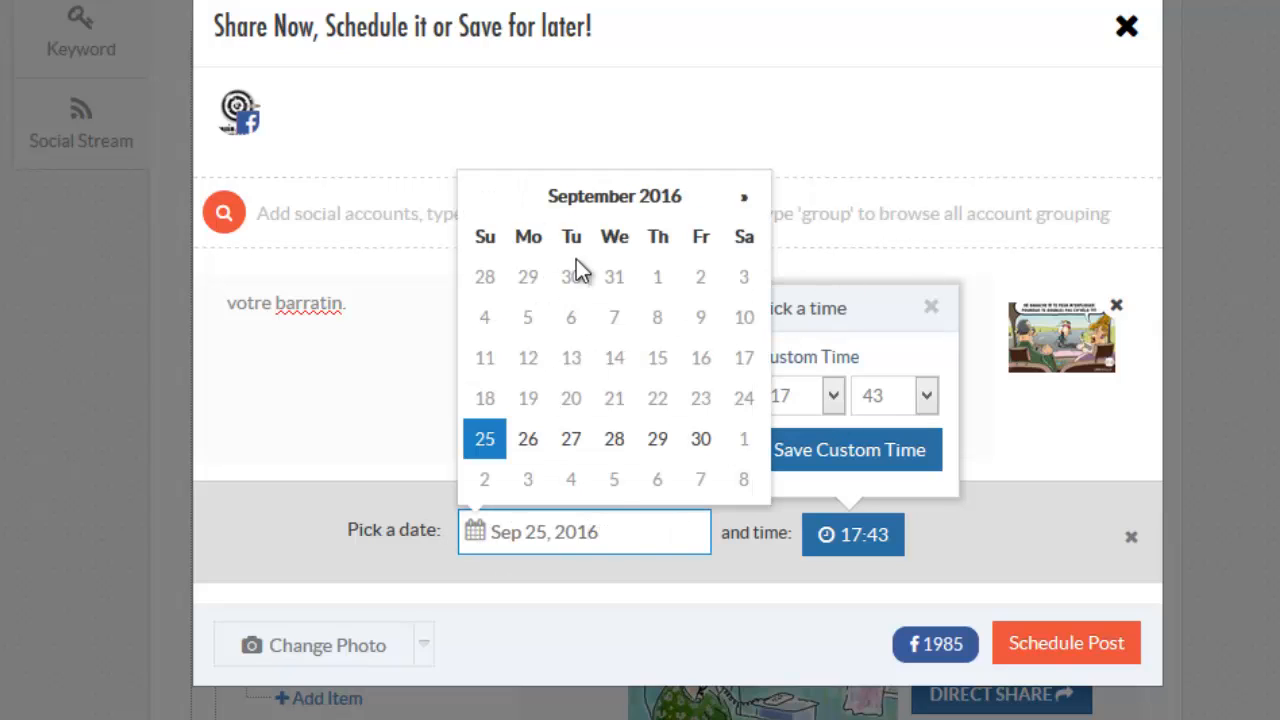
left_click(369, 449)
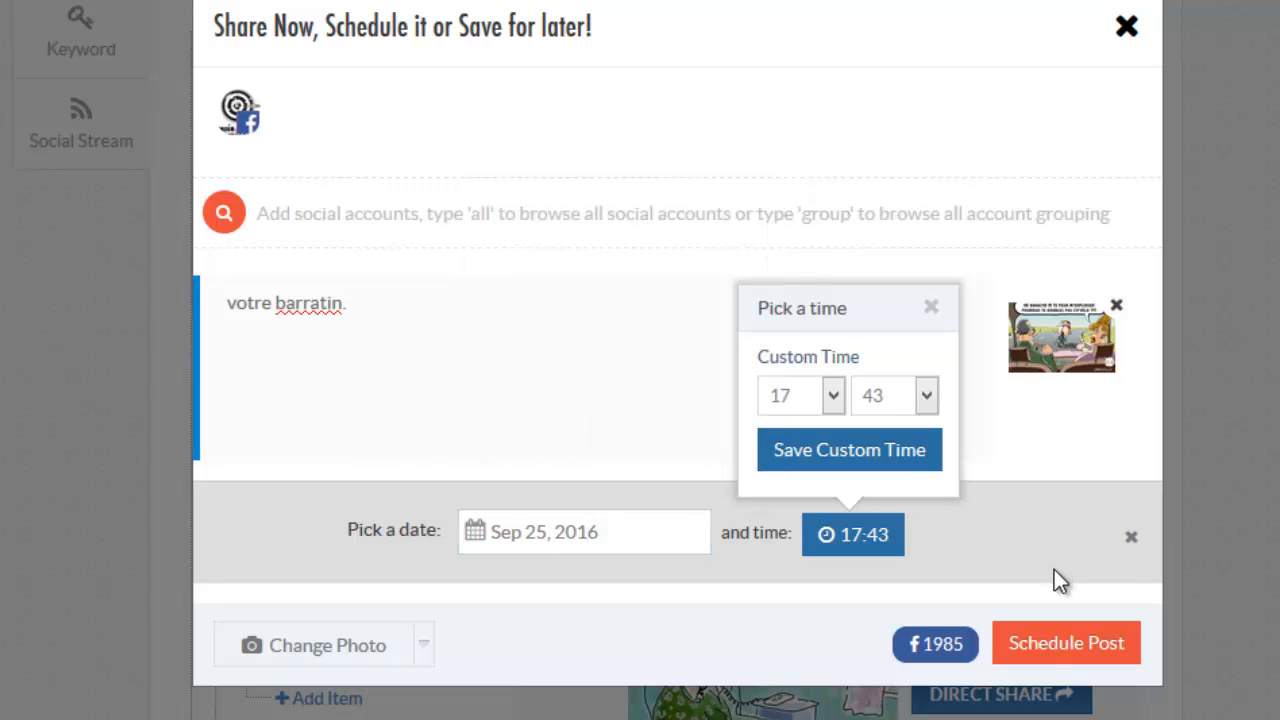
left_click(931, 309)
left_click(1131, 539)
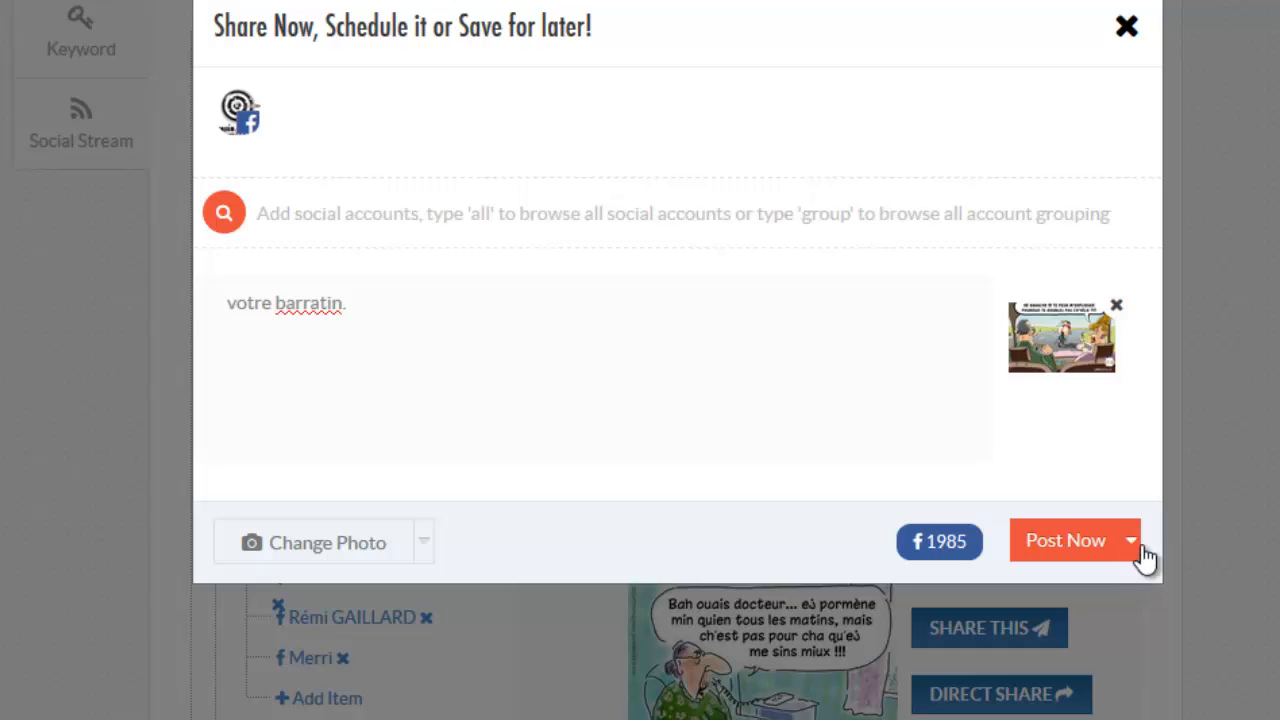
Step: Remove the attached picture from the post and close the sharing dialog without posting
left_click(1136, 548)
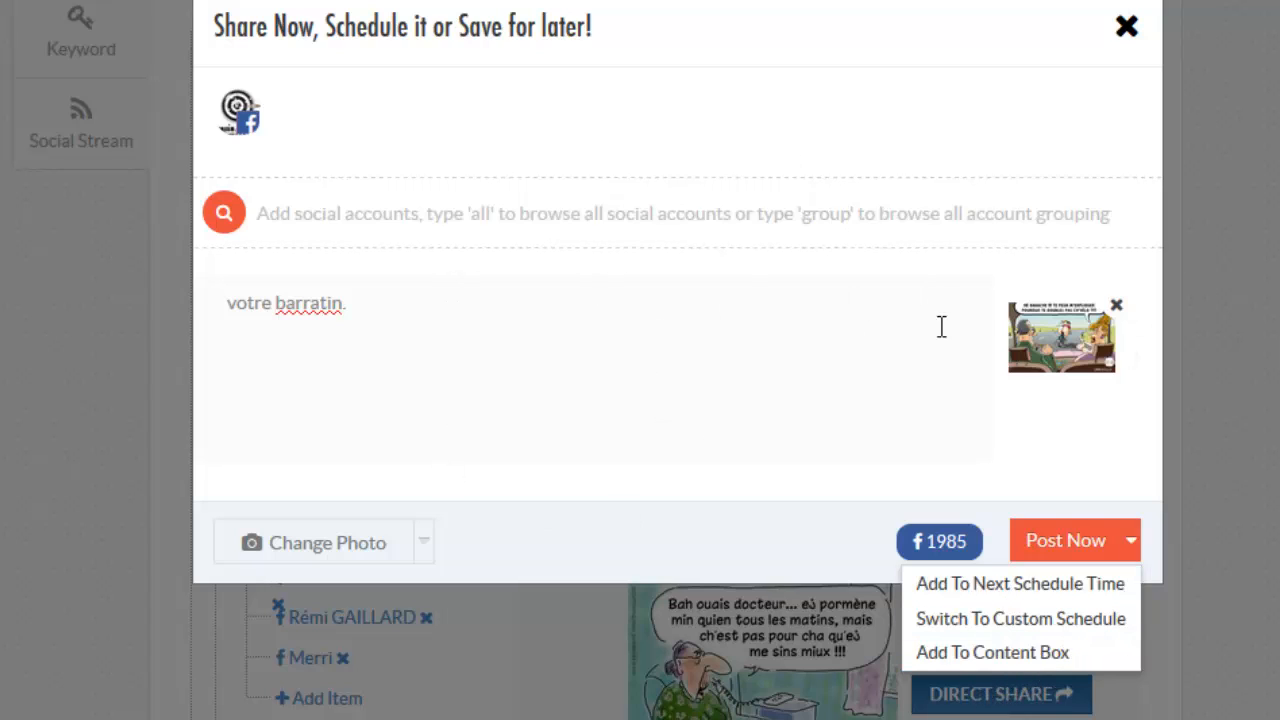
left_click(1117, 306)
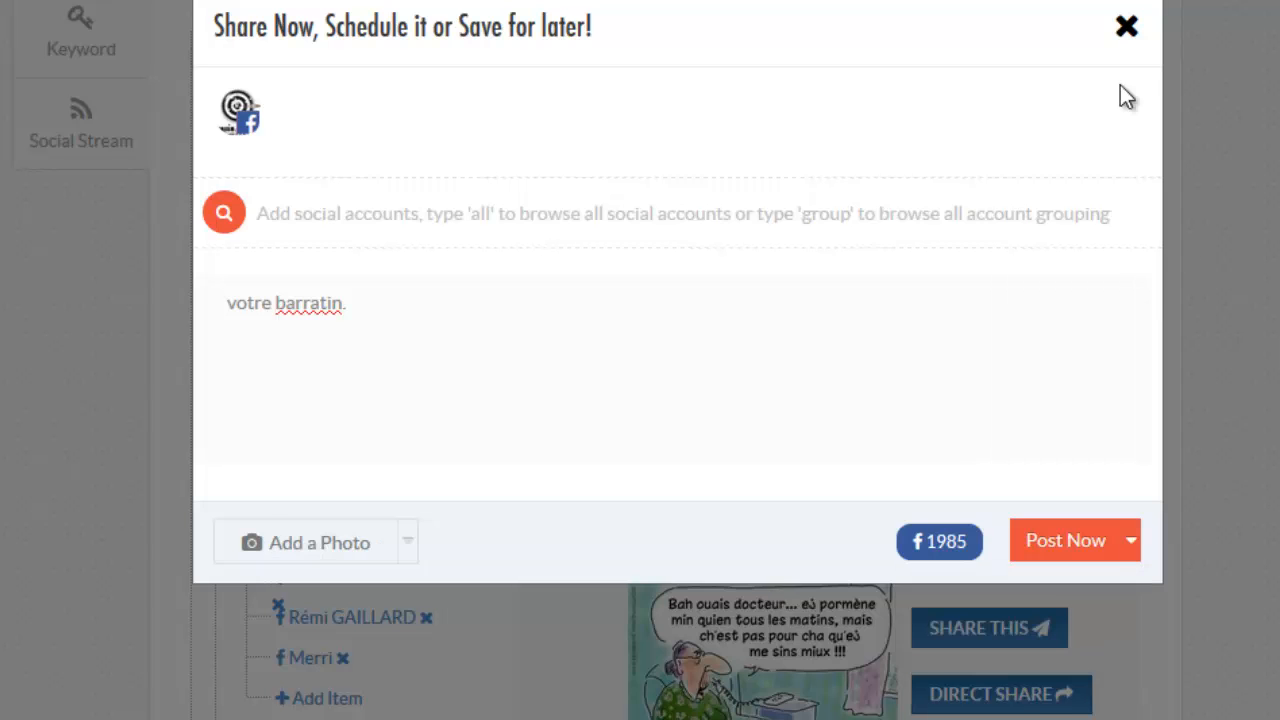
left_click(1112, 33)
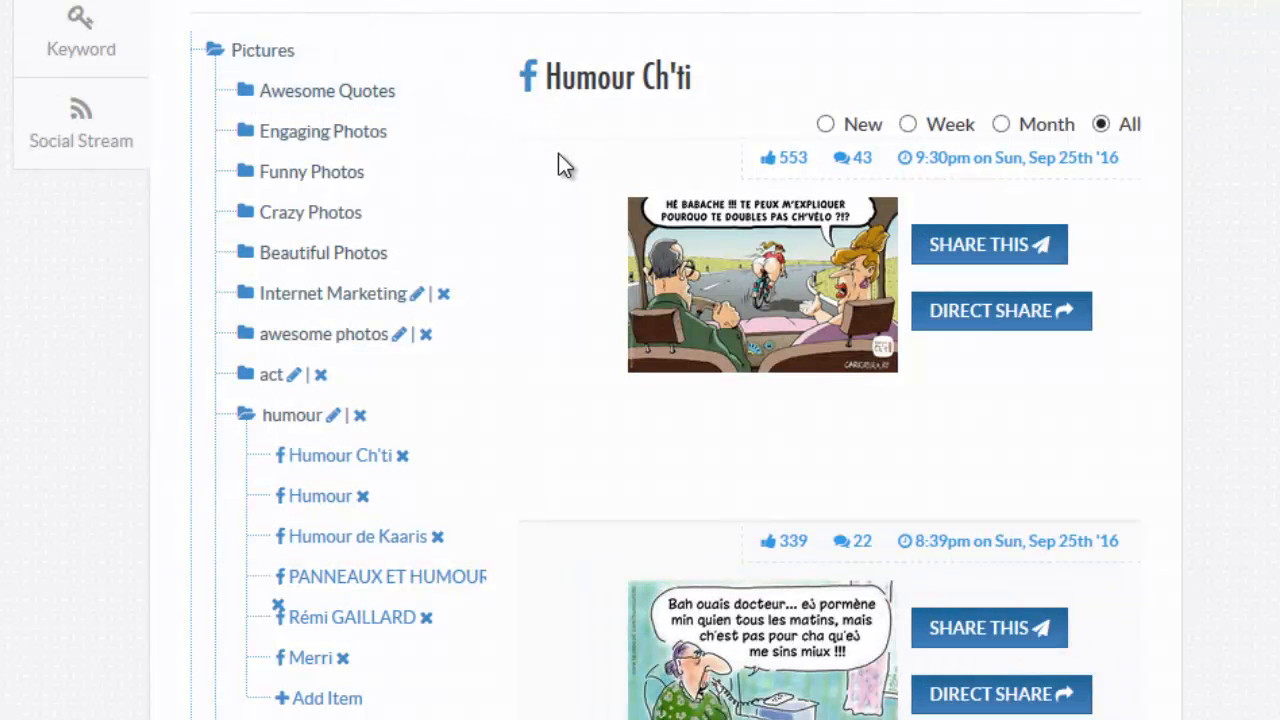
Step: Look through the Links folders, expand the Videos category and display its top YouTube Education videos
left_click(222, 52)
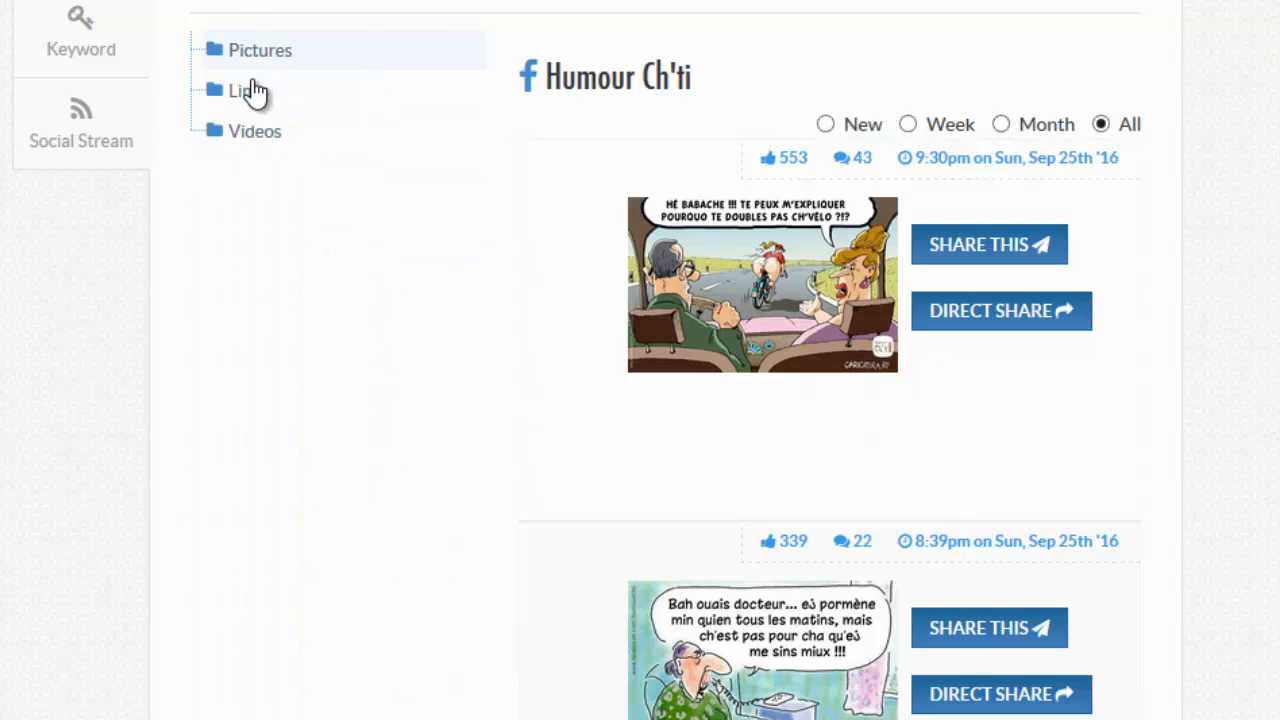
left_click(232, 100)
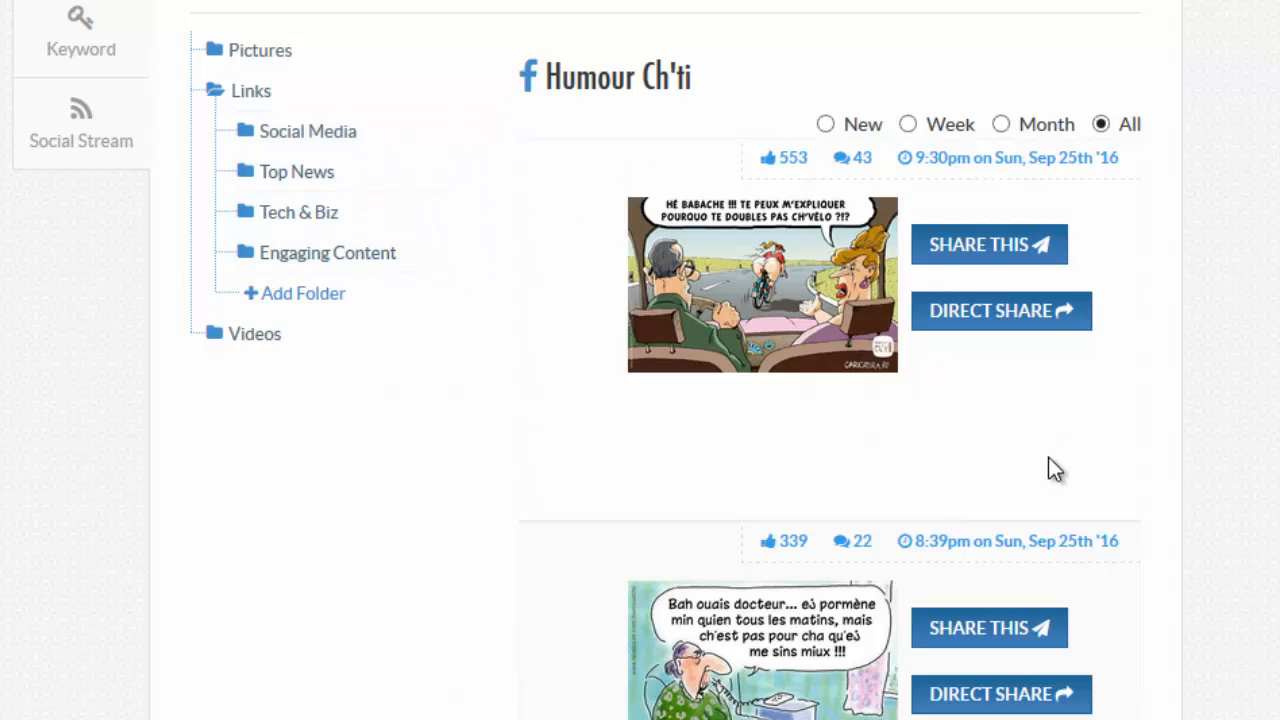
left_click(232, 92)
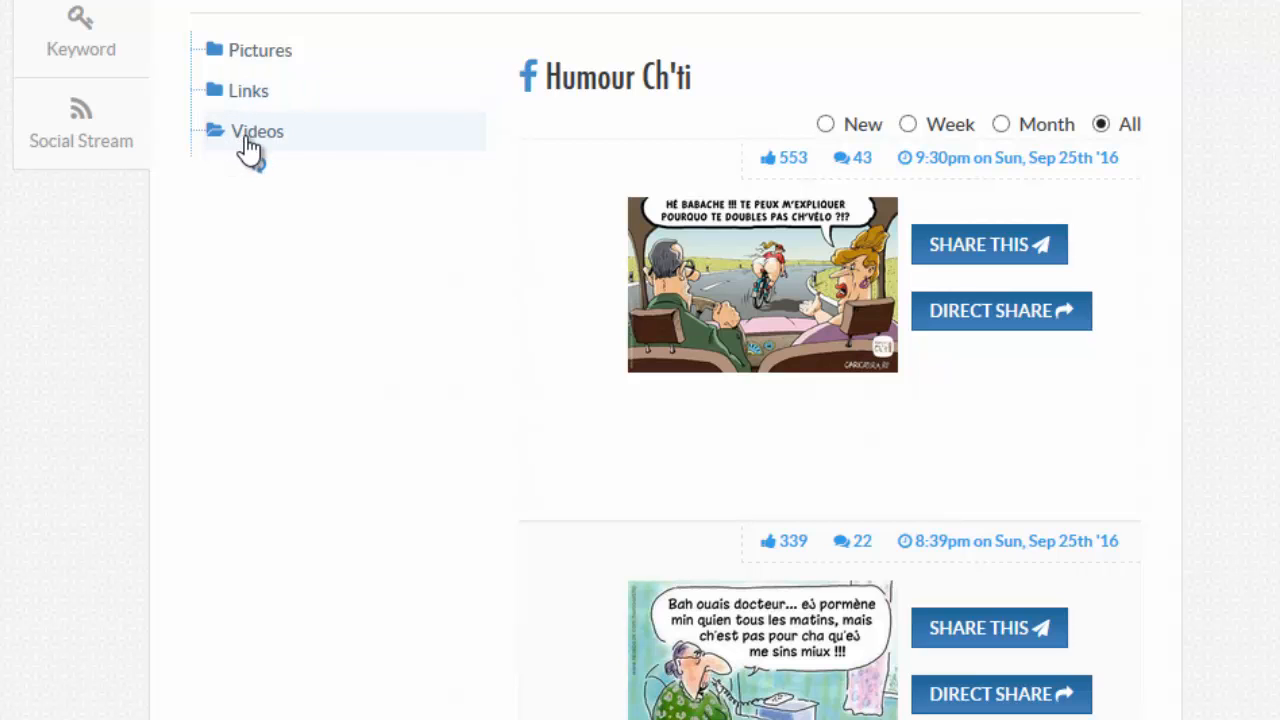
scroll(400, 150, "down", 3)
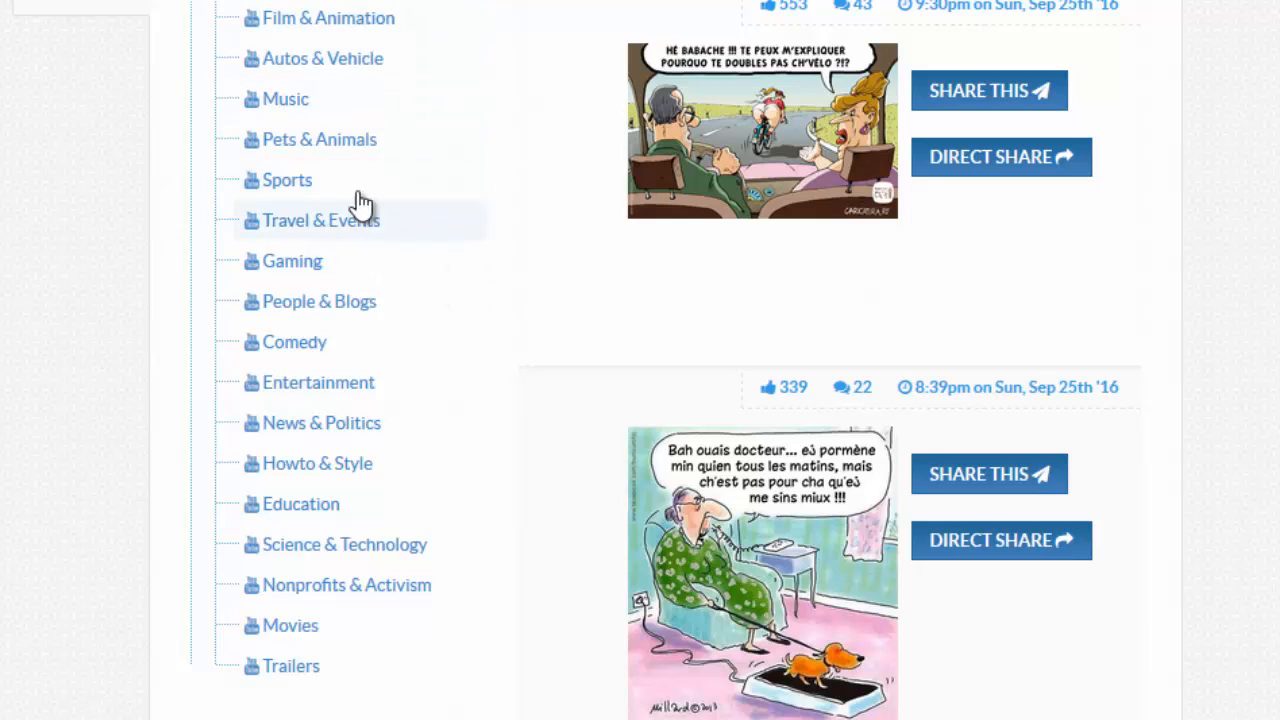
left_click(300, 510)
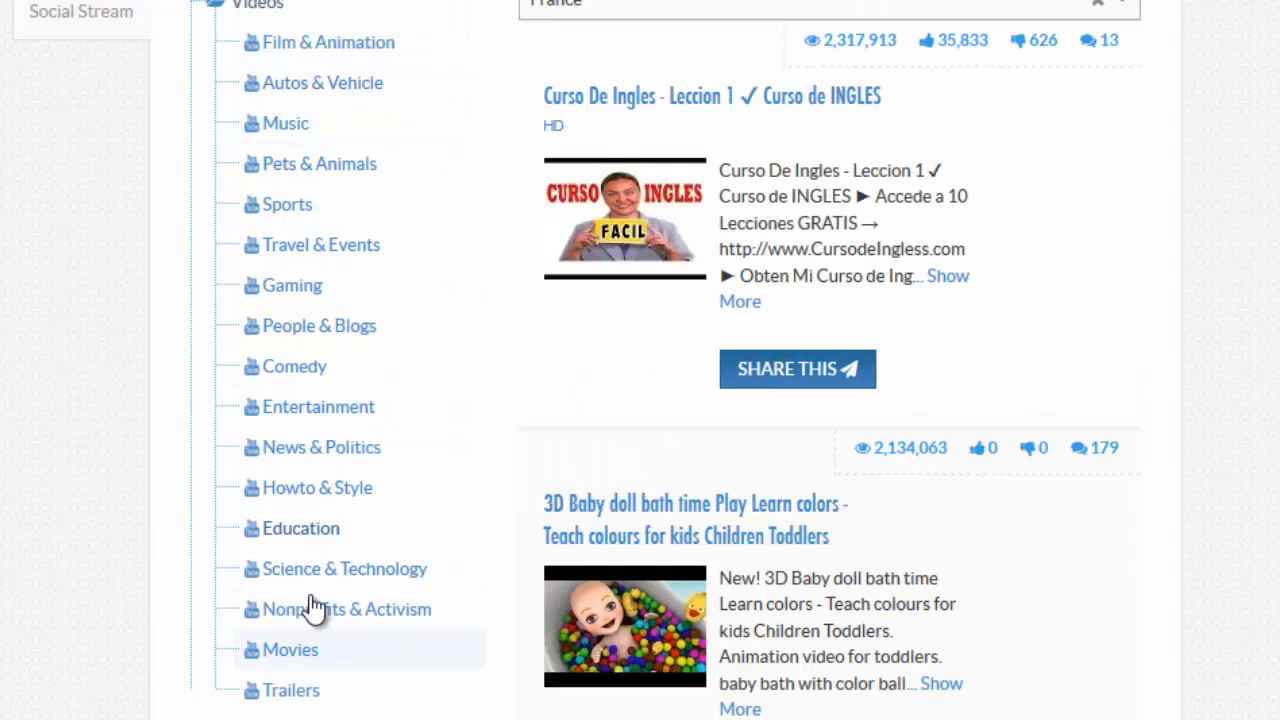
Step: Examine the top Education videos for France and the country choices, leaving the country set to France
scroll(967, 333, "up", 3)
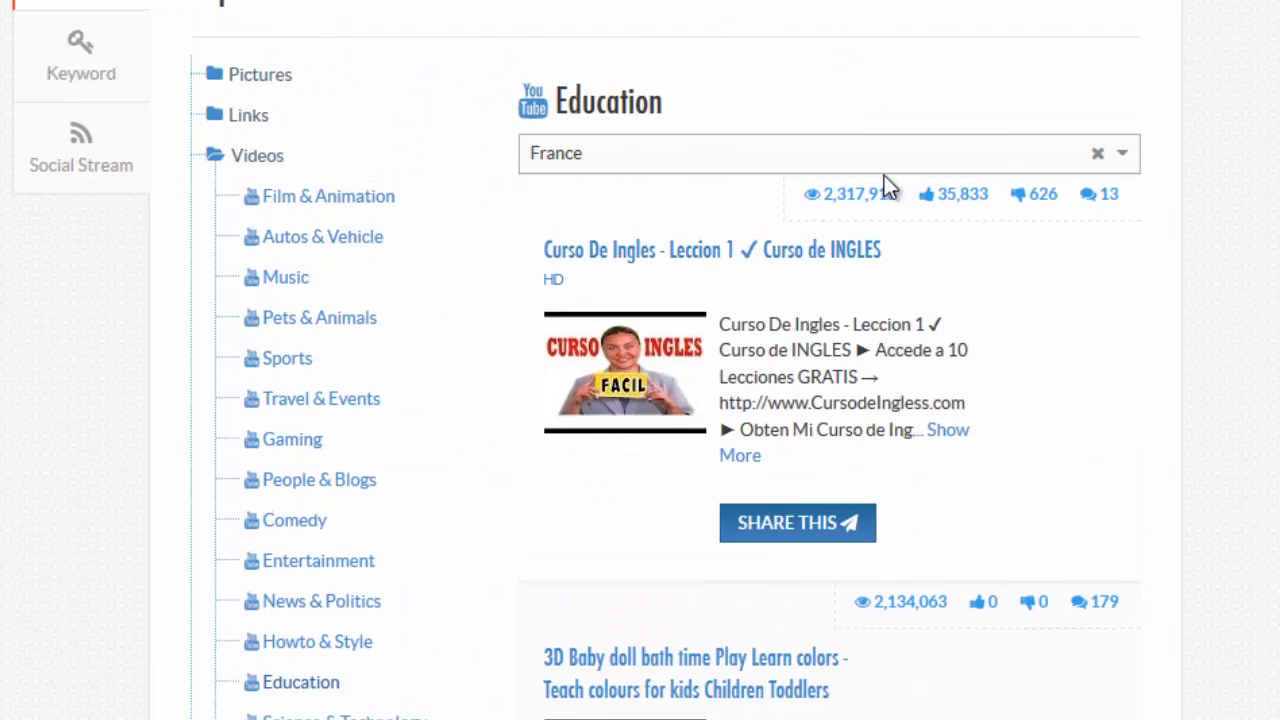
left_click(1128, 160)
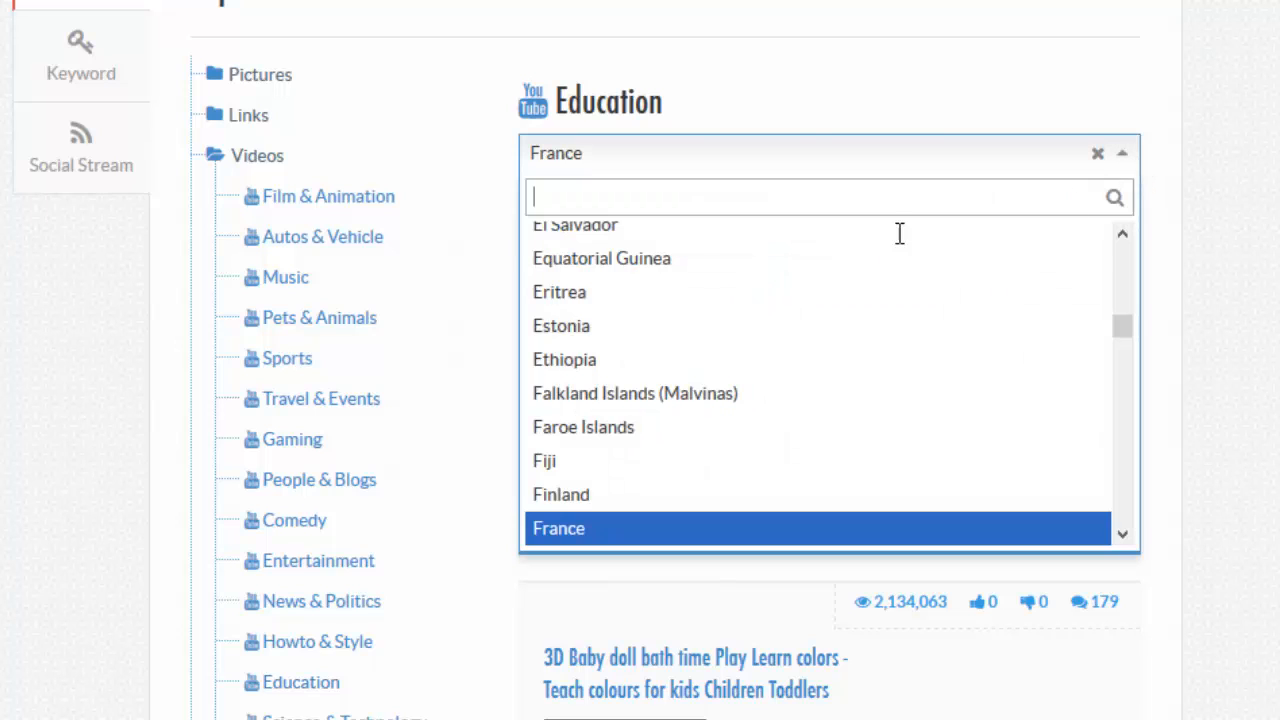
left_click(924, 168)
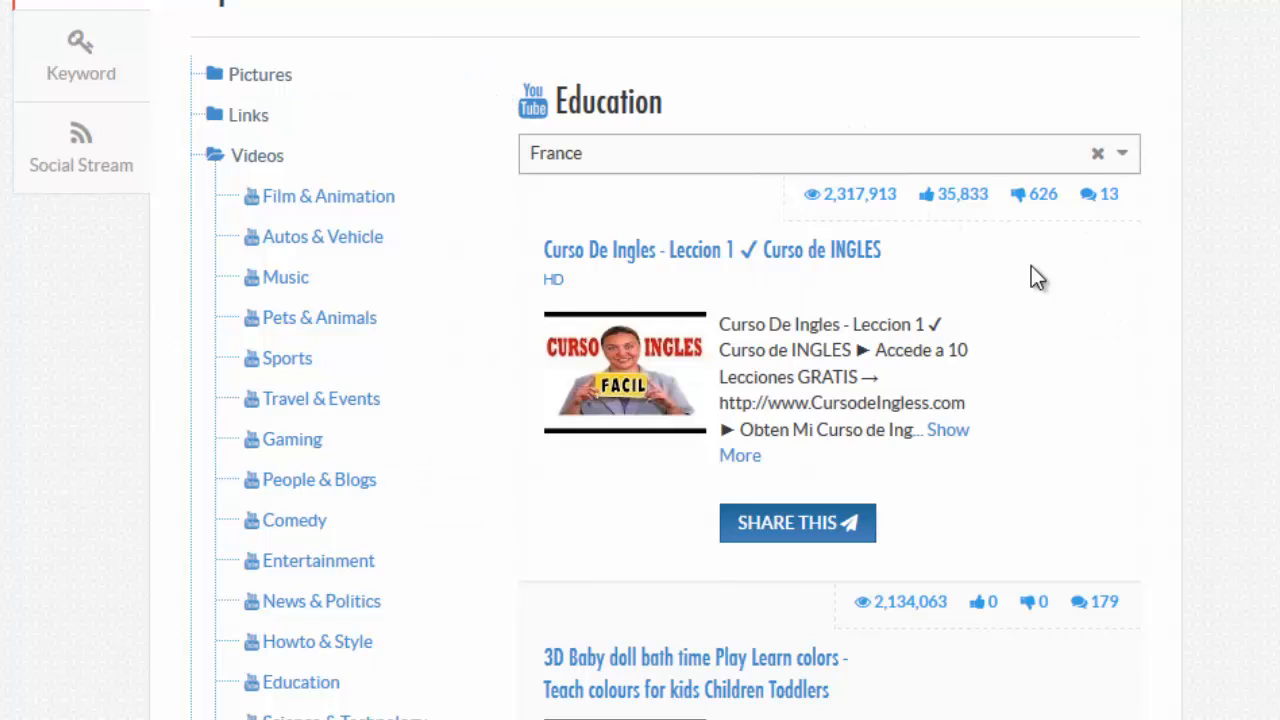
scroll(1089, 315, "down", 5)
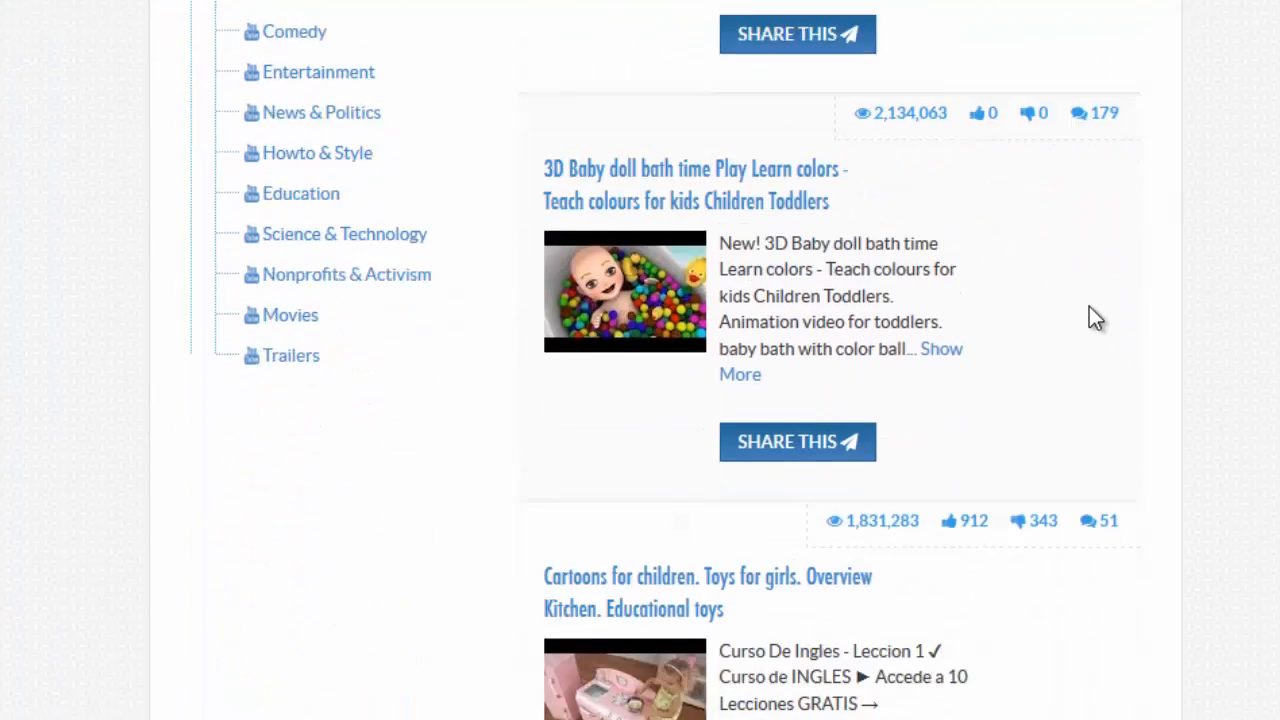
scroll(1120, 330, "up", 6)
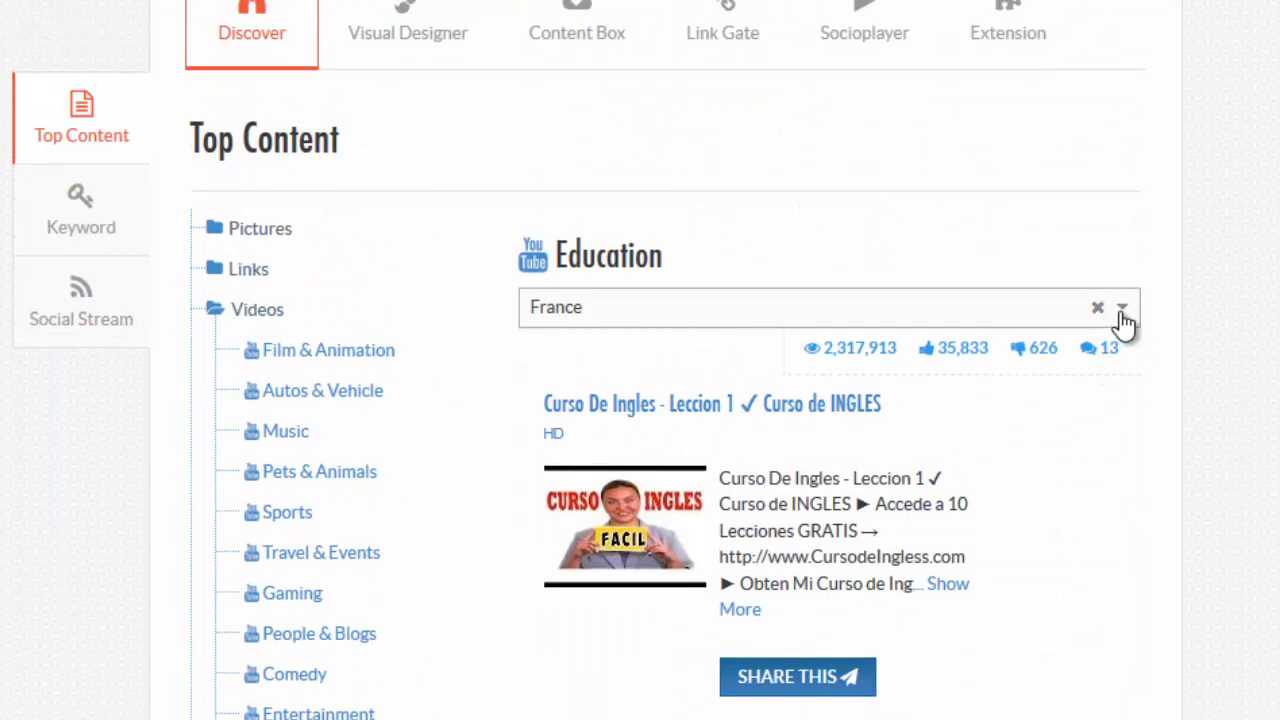
scroll(880, 452, "down", 4)
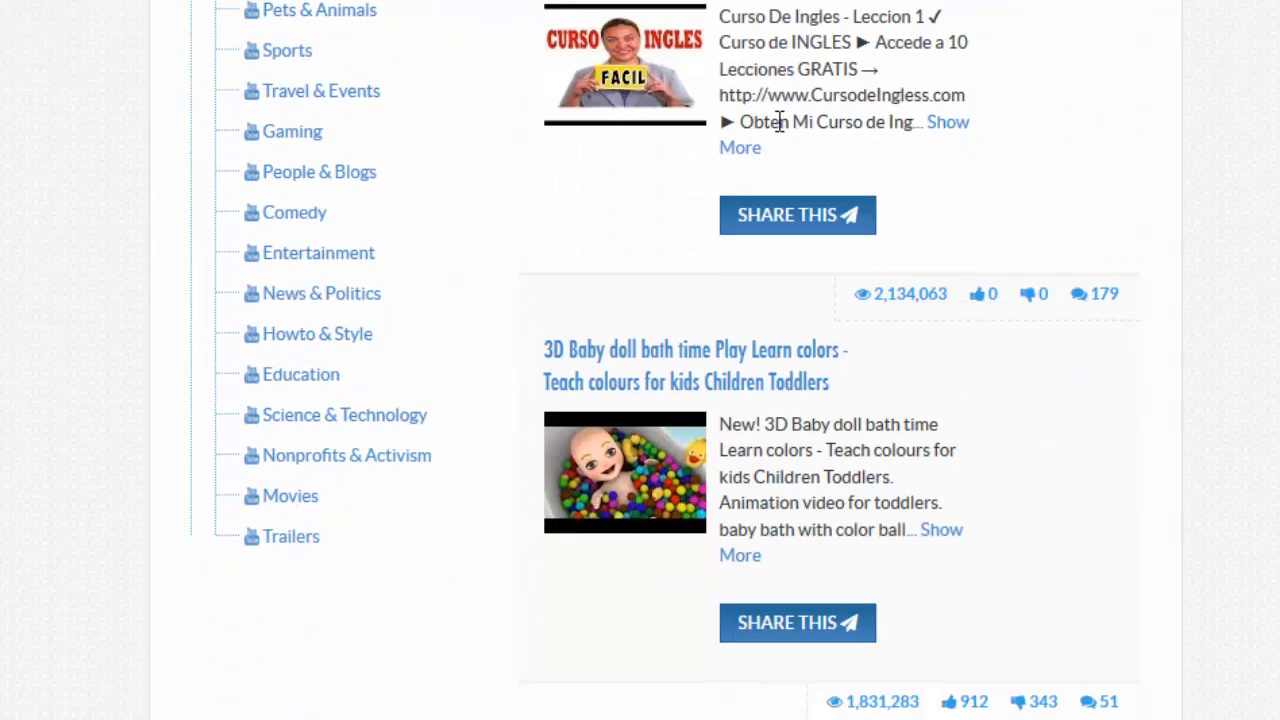
scroll(878, 643, "up", 4)
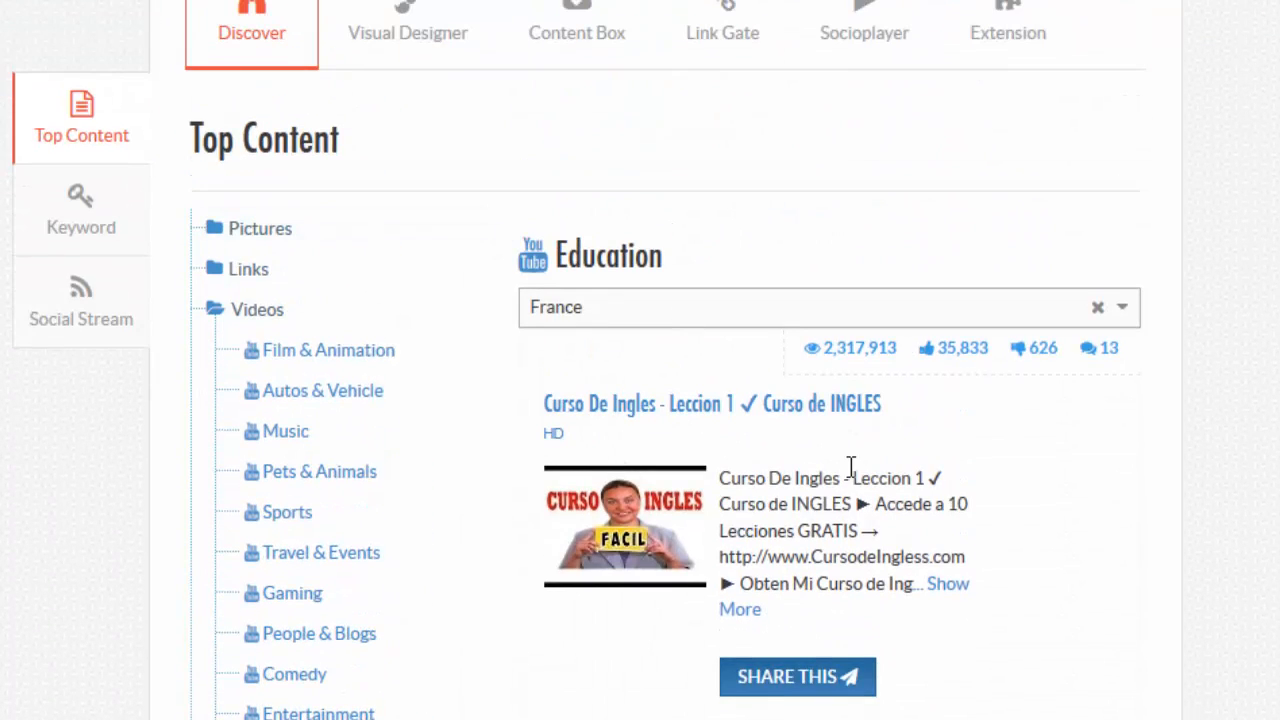
left_click(1128, 316)
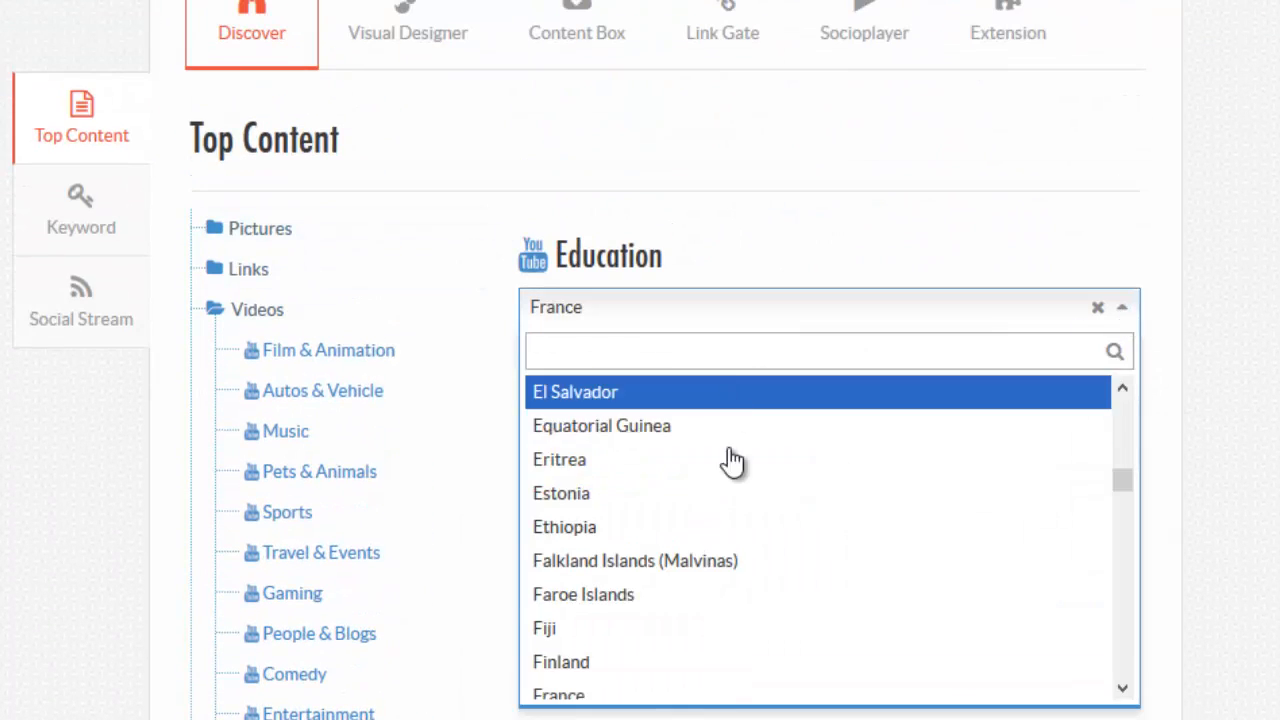
left_click(1186, 342)
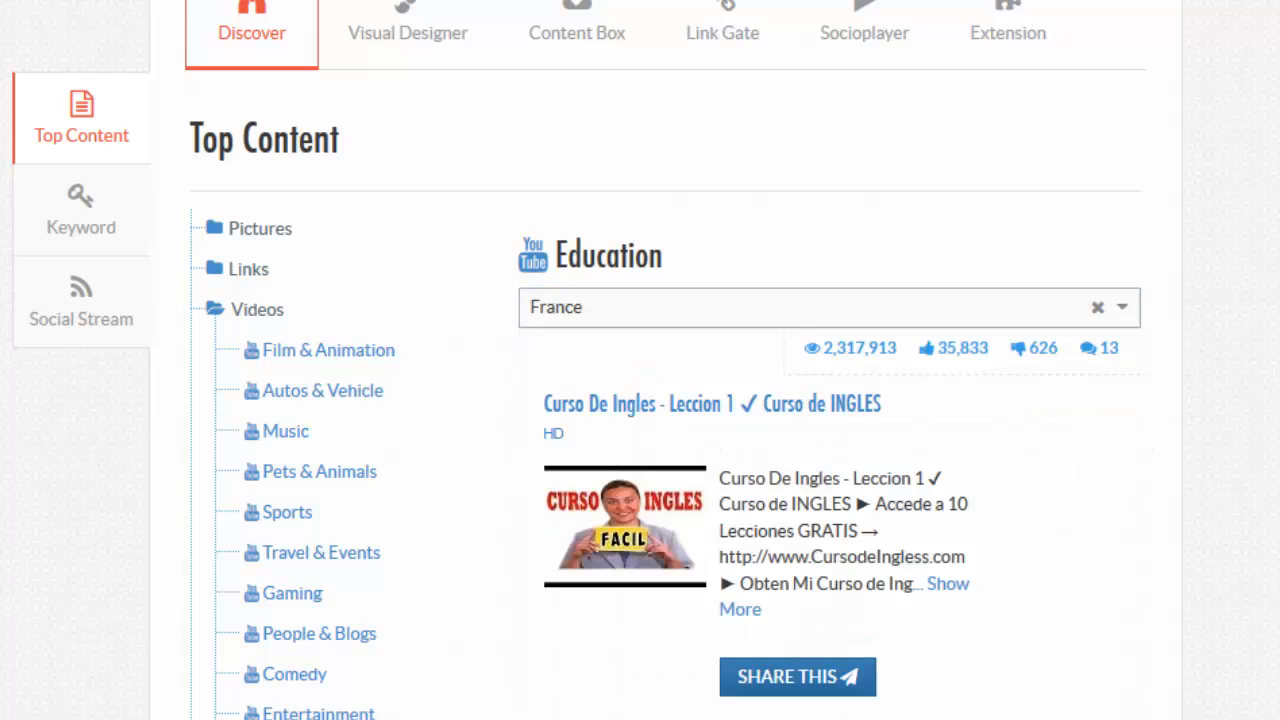
Step: Look through the YouTube categories in the Videos folder and collapse the folder
left_click(218, 318)
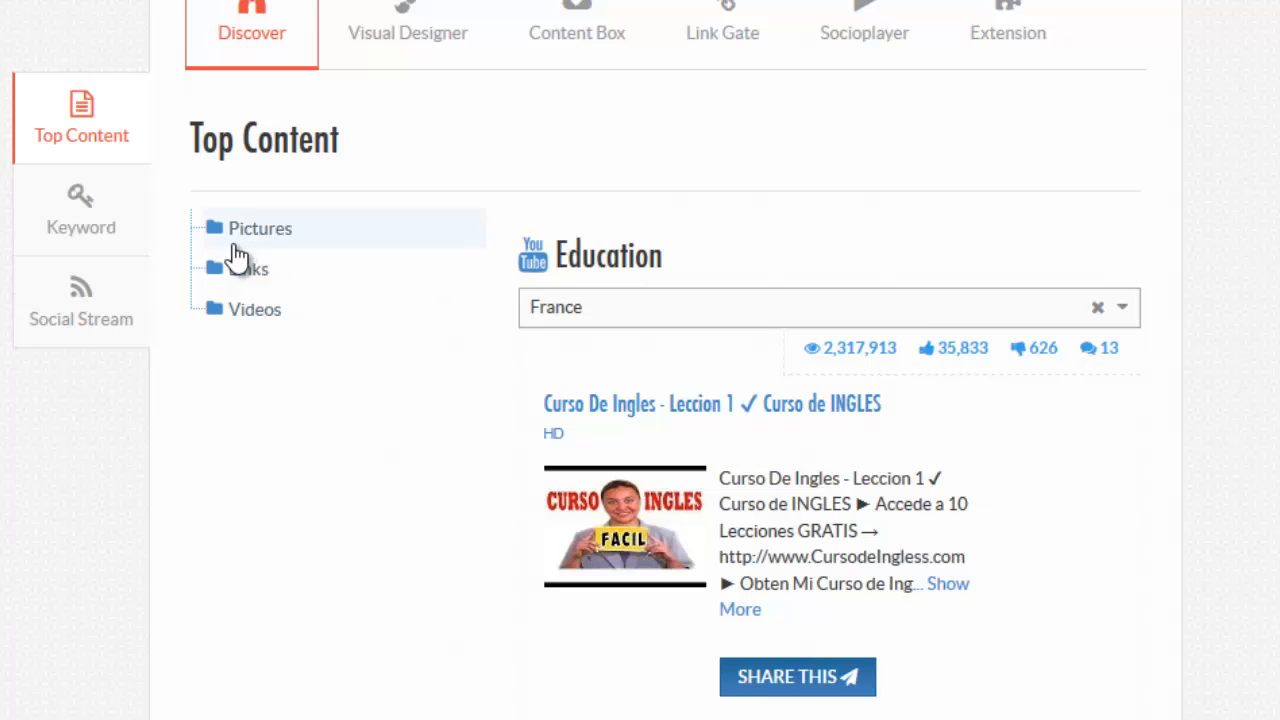
left_click(221, 312)
scroll(360, 300, "down", 3)
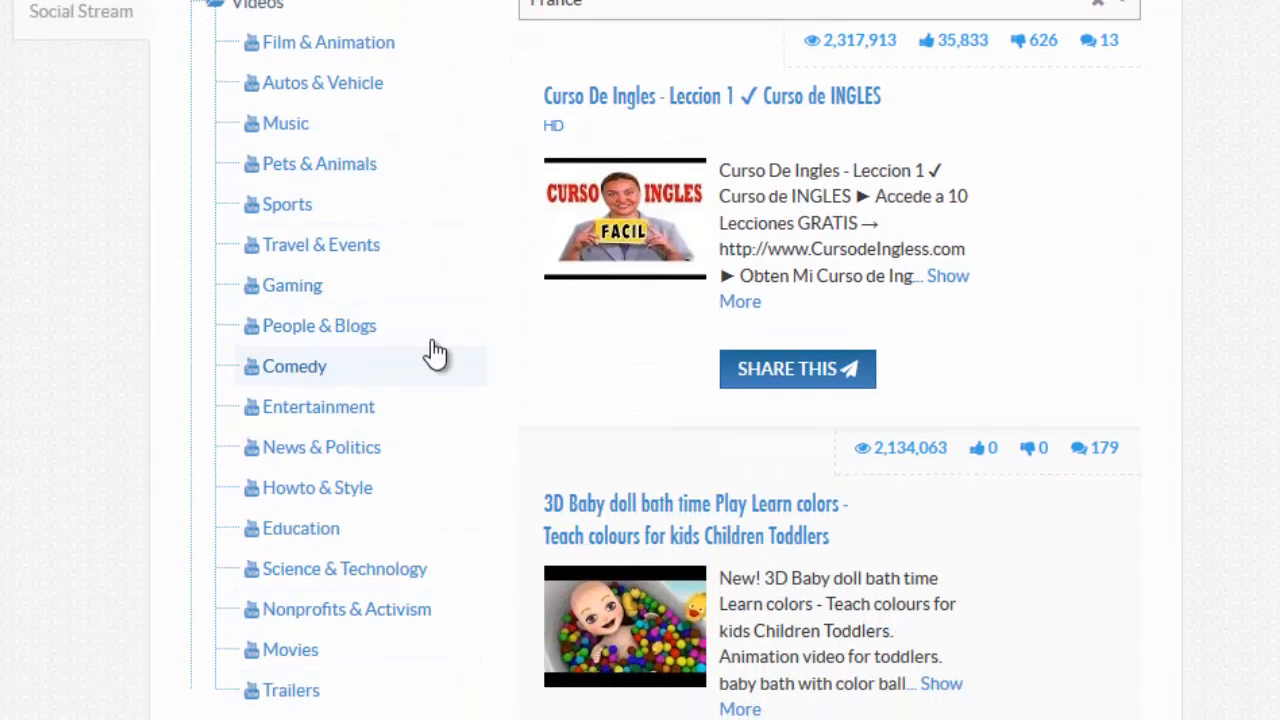
scroll(470, 375, "up", 5)
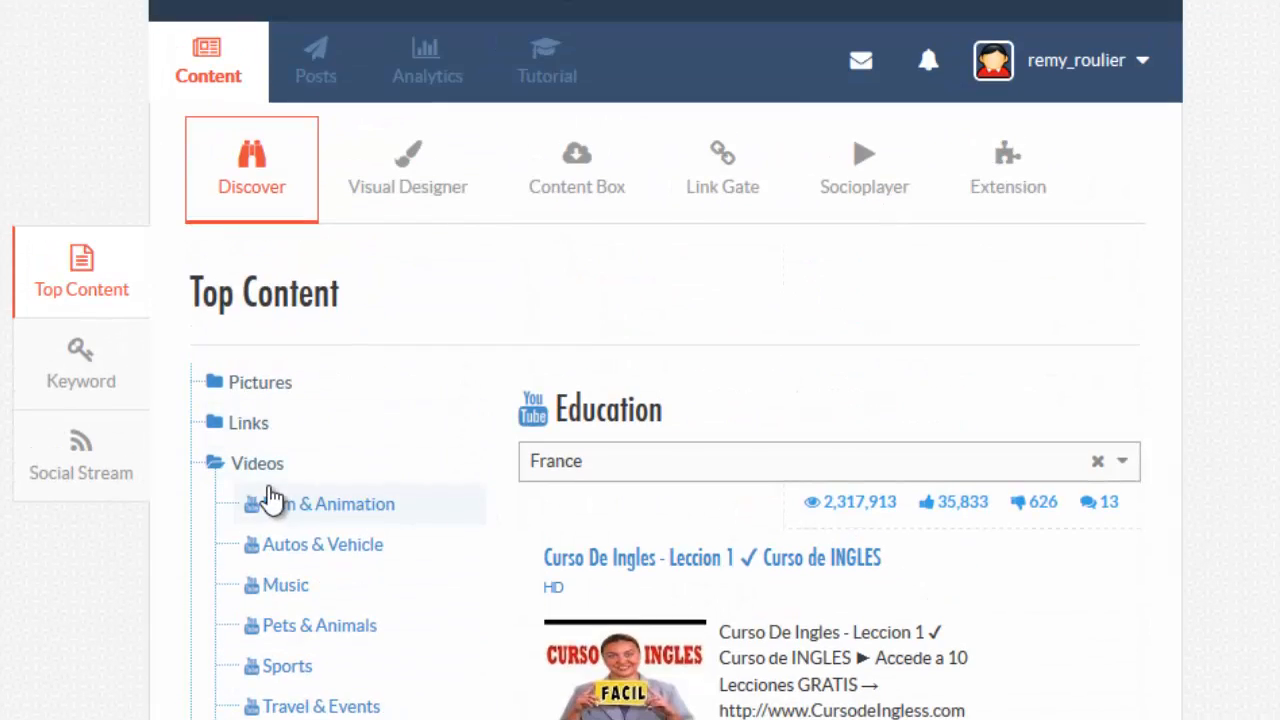
left_click(240, 463)
Step: Discover content by the keyword "humour" using Facebook Page, Youtube and Flickr as sources
left_click(85, 370)
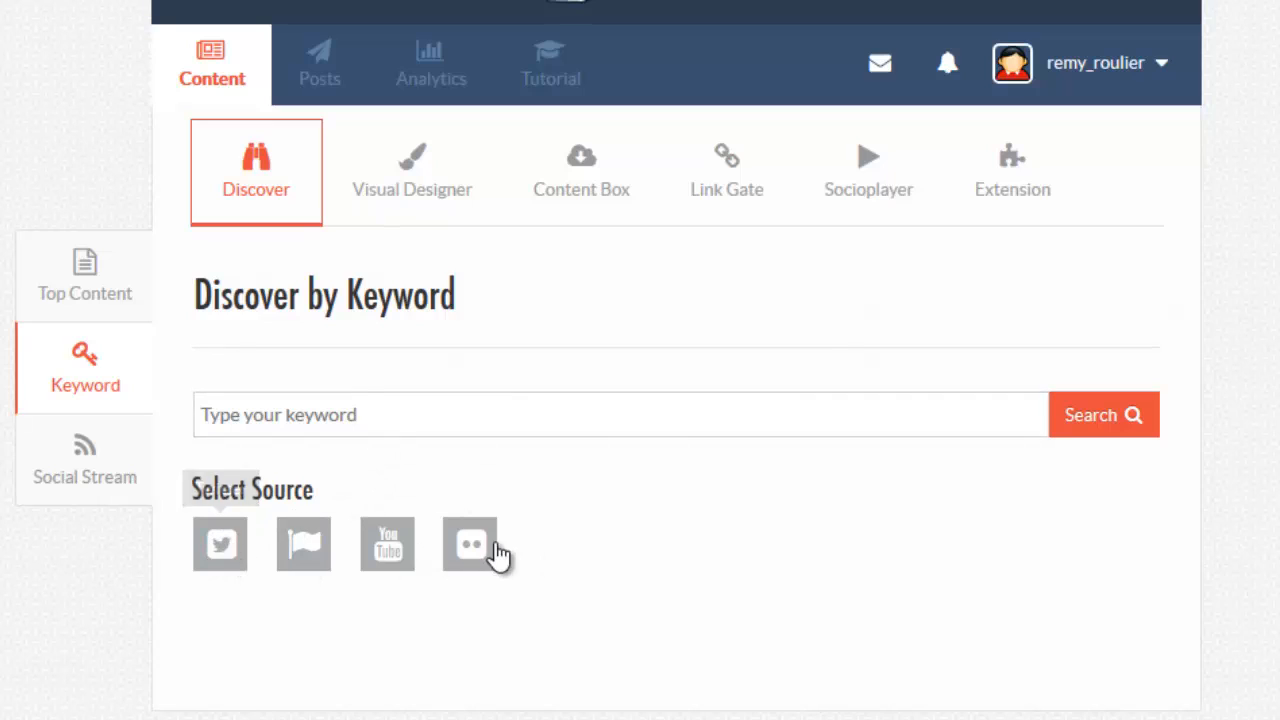
left_click(370, 428)
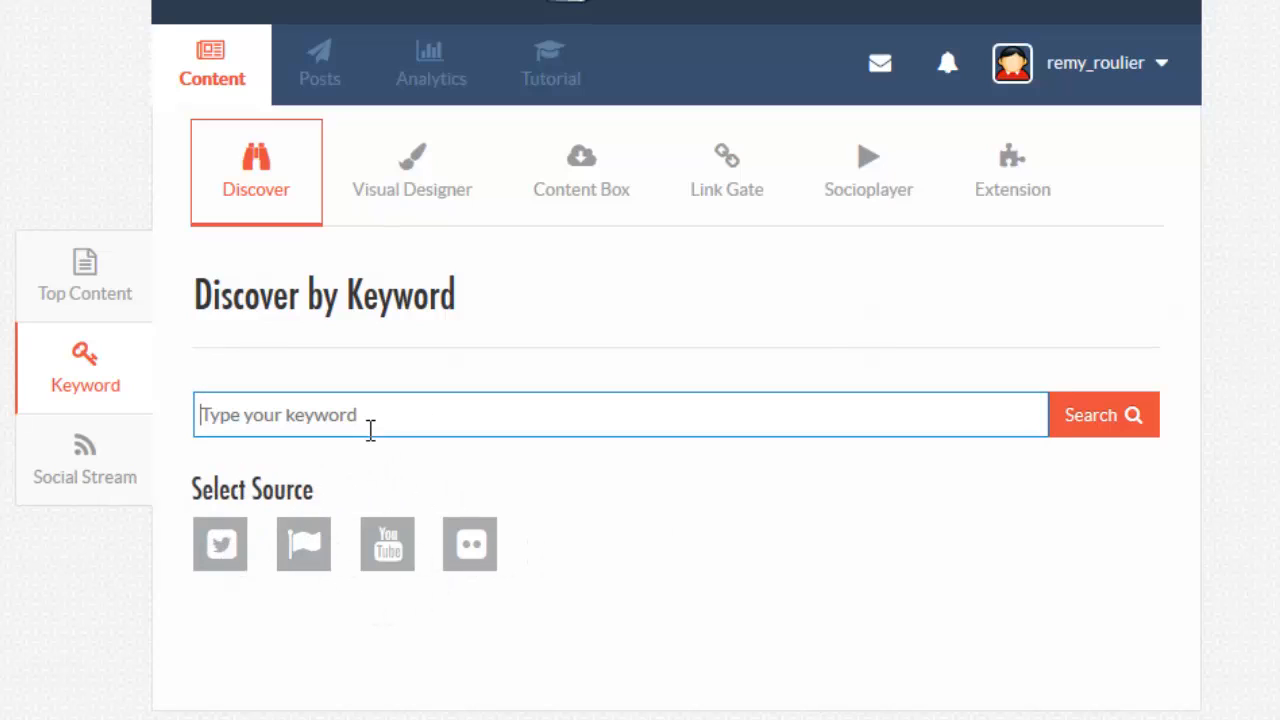
type("humour")
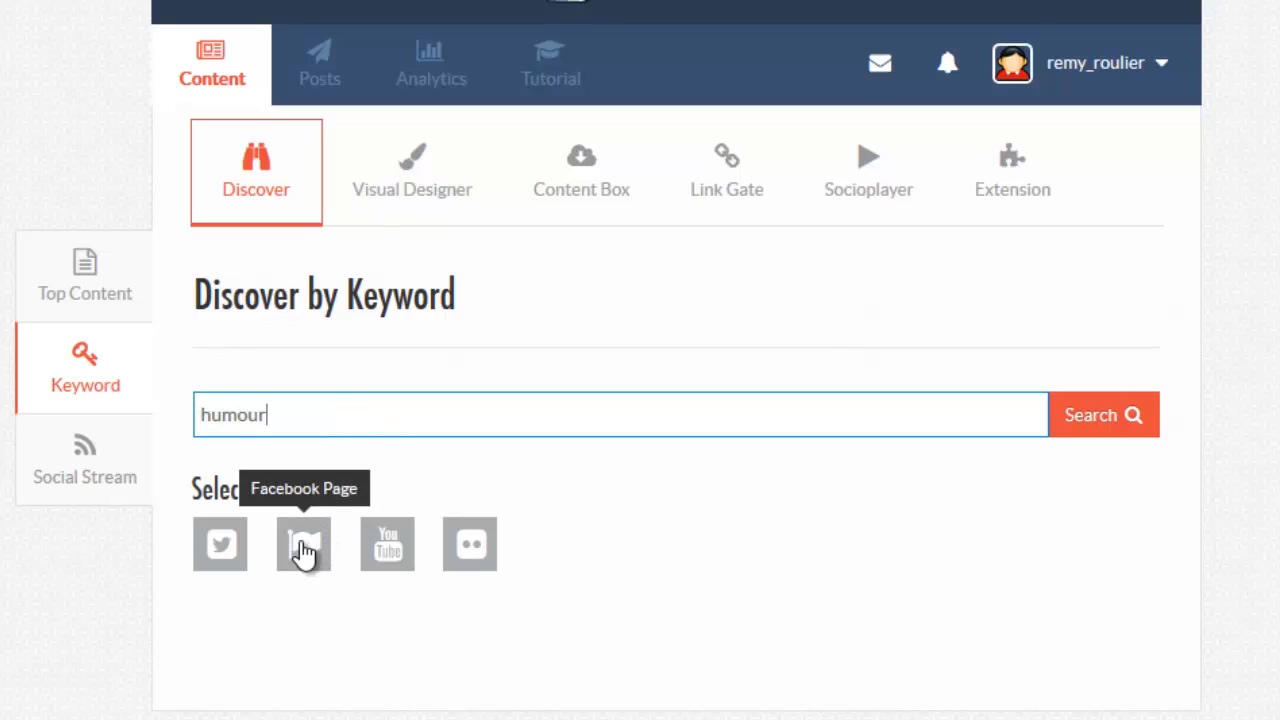
left_click(303, 548)
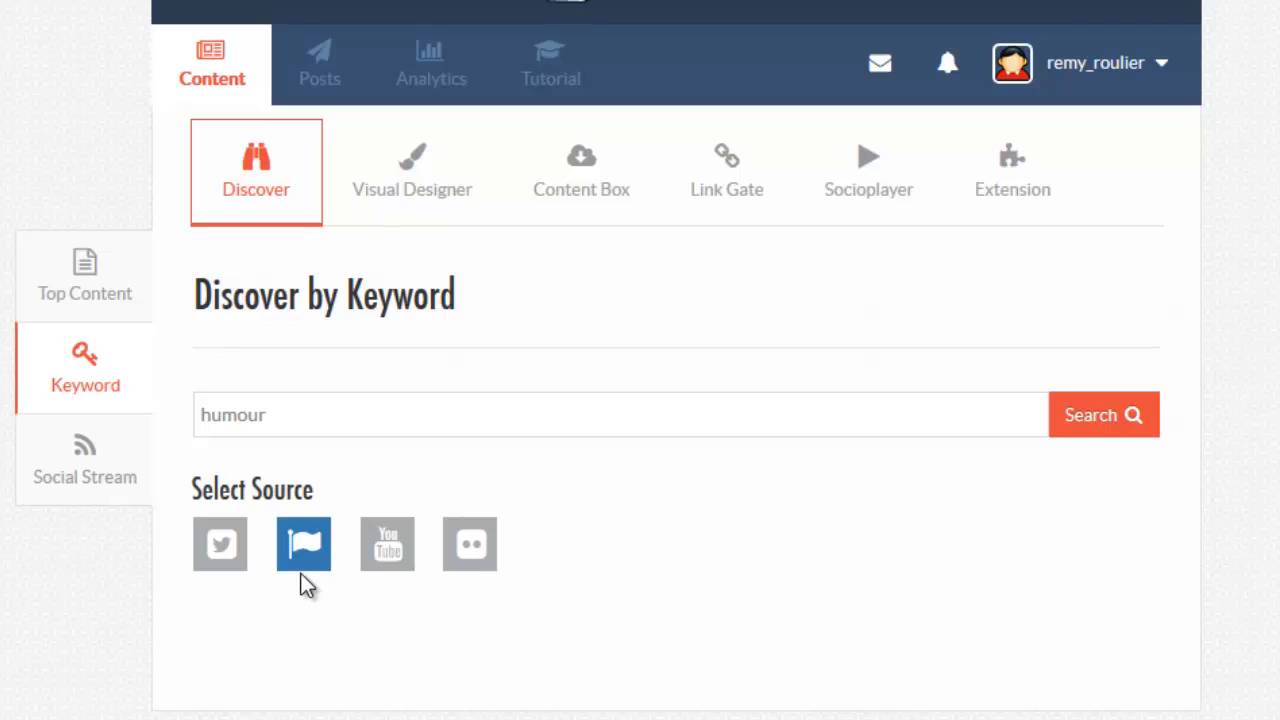
left_click(387, 545)
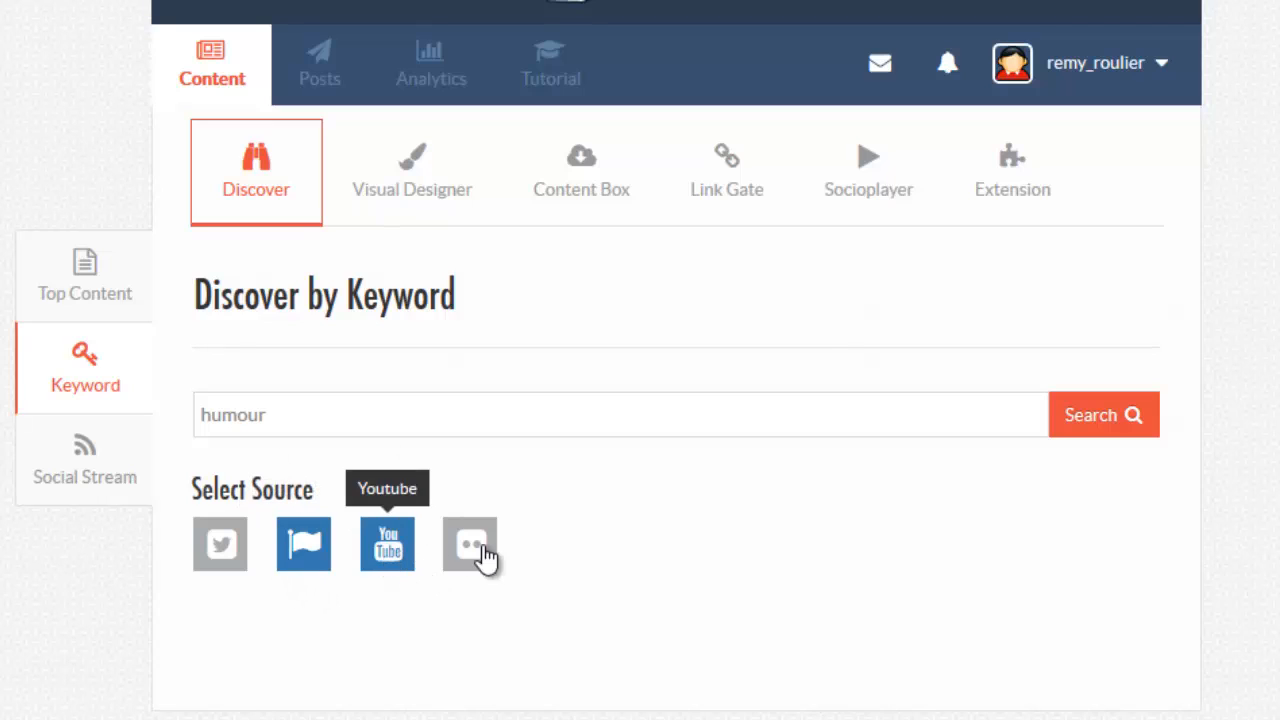
left_click(470, 548)
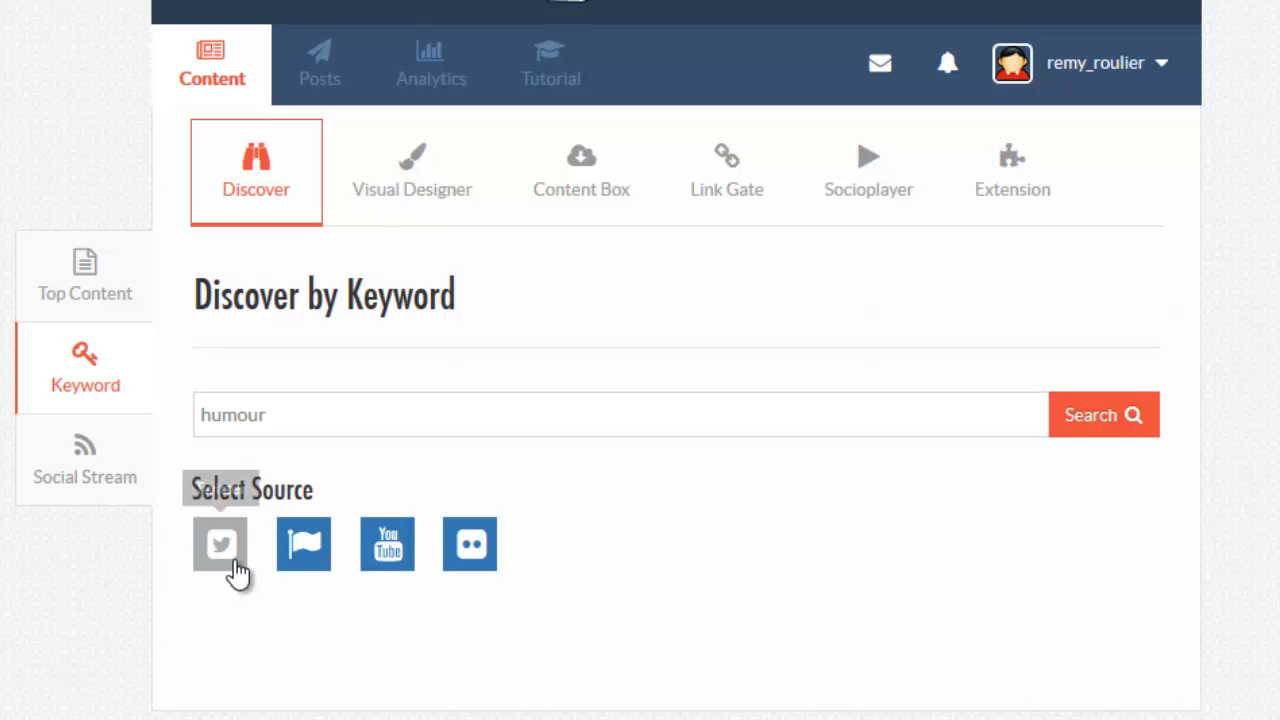
left_click(1100, 425)
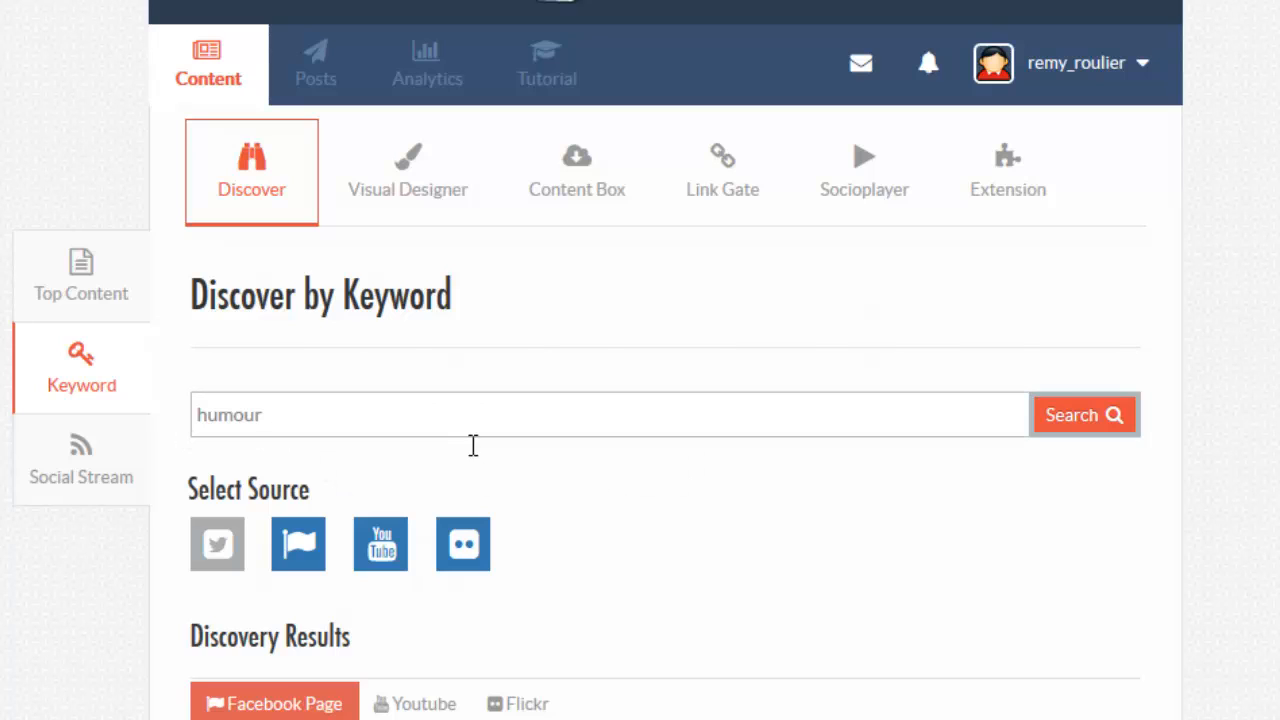
Step: Look through the Facebook pages found for "humour", including their likes and talking figures
scroll(737, 414, "down", 5)
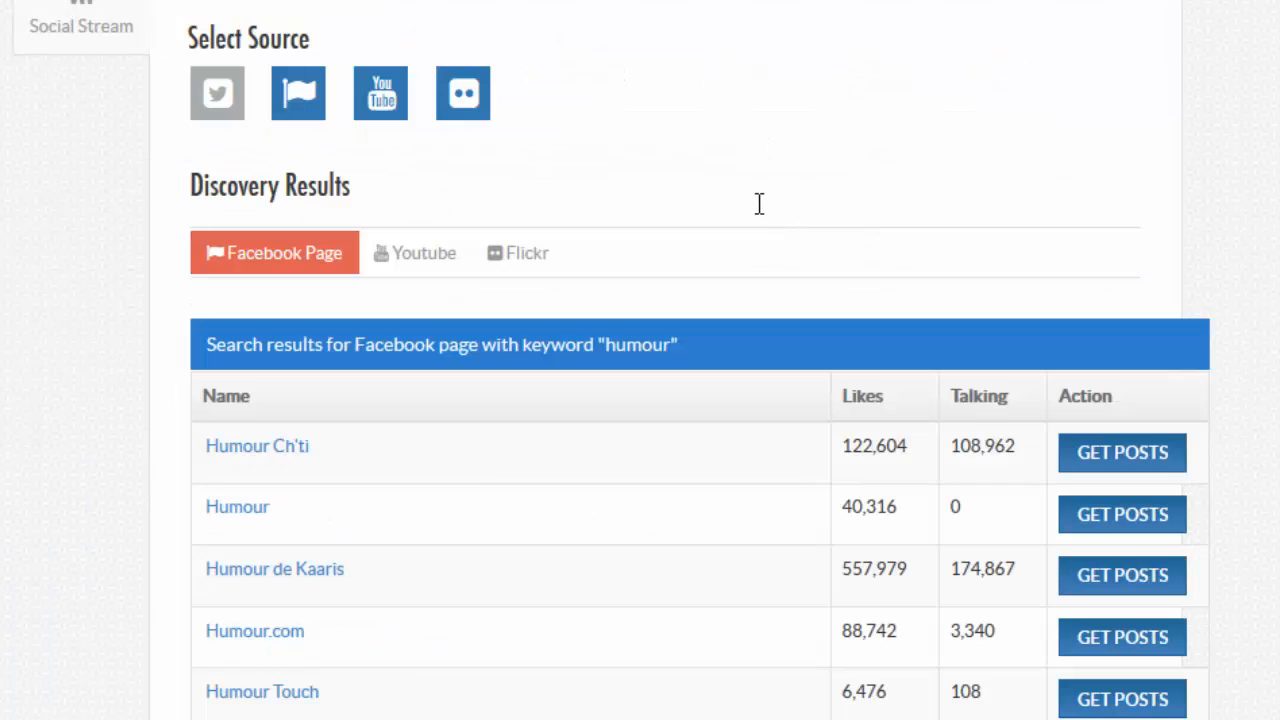
scroll(460, 497, "down", 2)
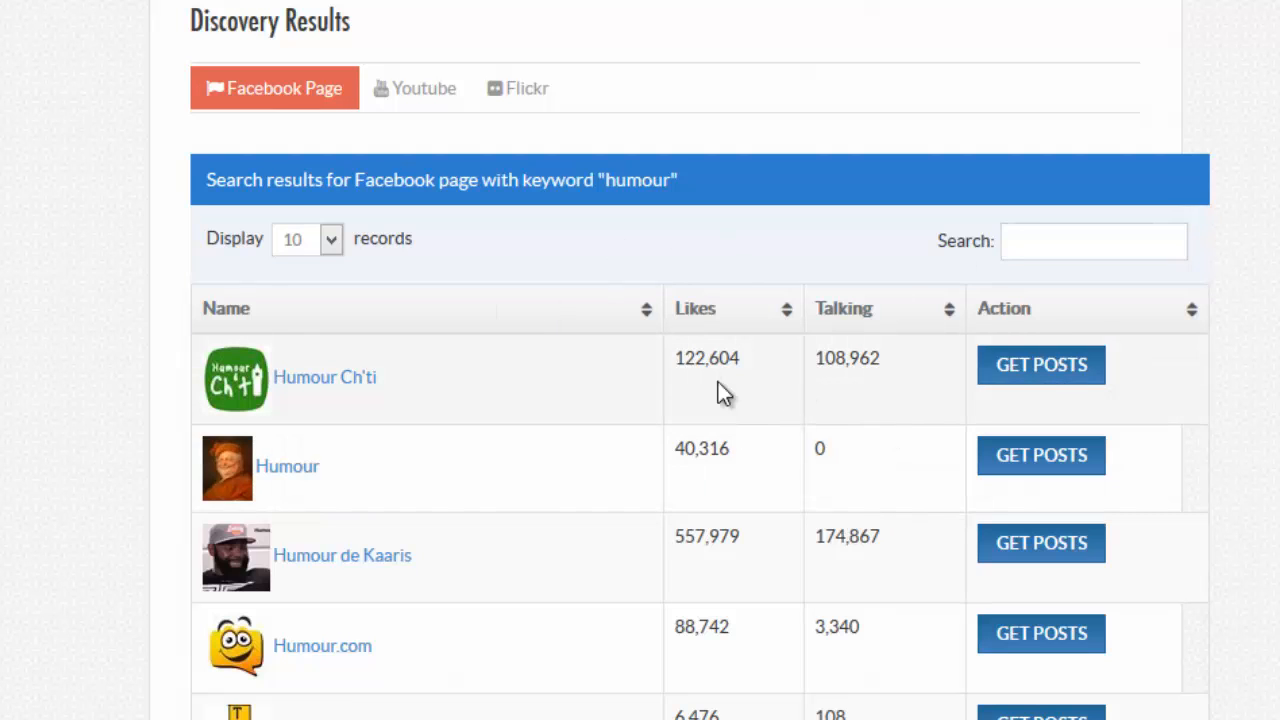
scroll(718, 382, "up", 3)
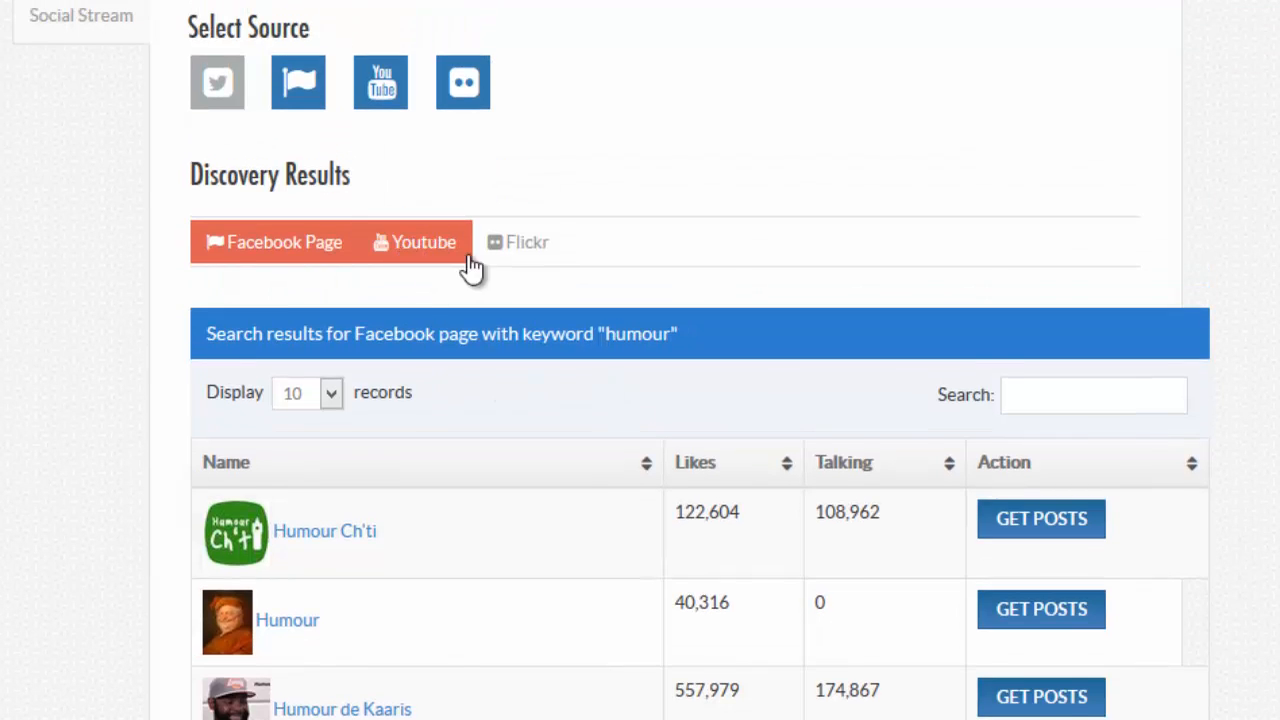
Step: Display the Youtube results for "humour" and examine the filters and each video's statistics
left_click(466, 256)
scroll(643, 357, "down", 3)
scroll(300, 215, "up", 6)
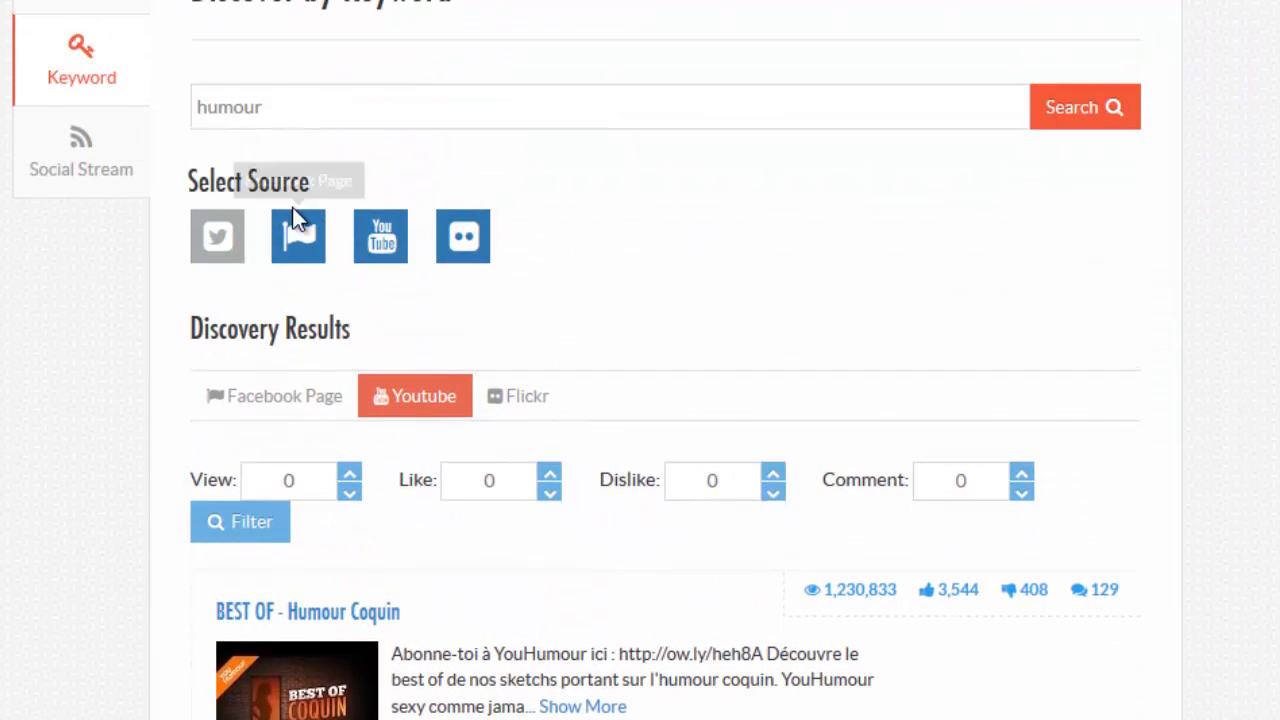
scroll(587, 243, "down", 5)
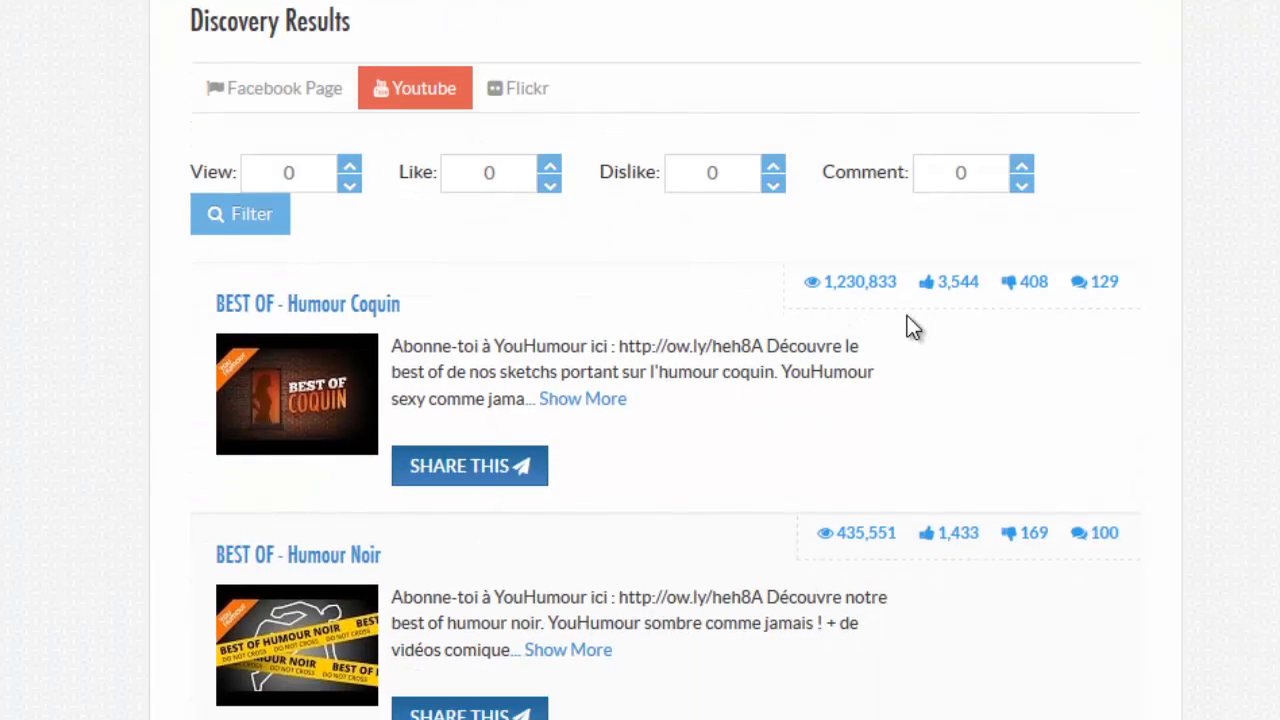
scroll(571, 297, "up", 3)
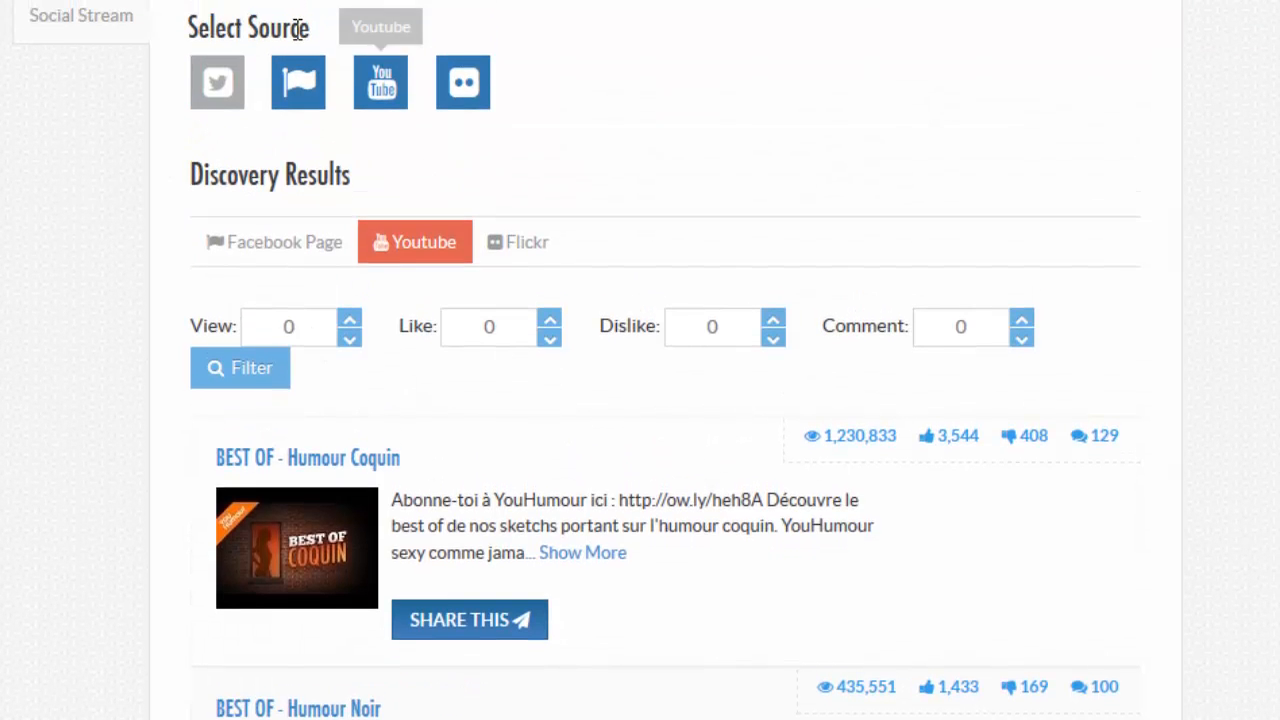
scroll(742, 295, "down", 3)
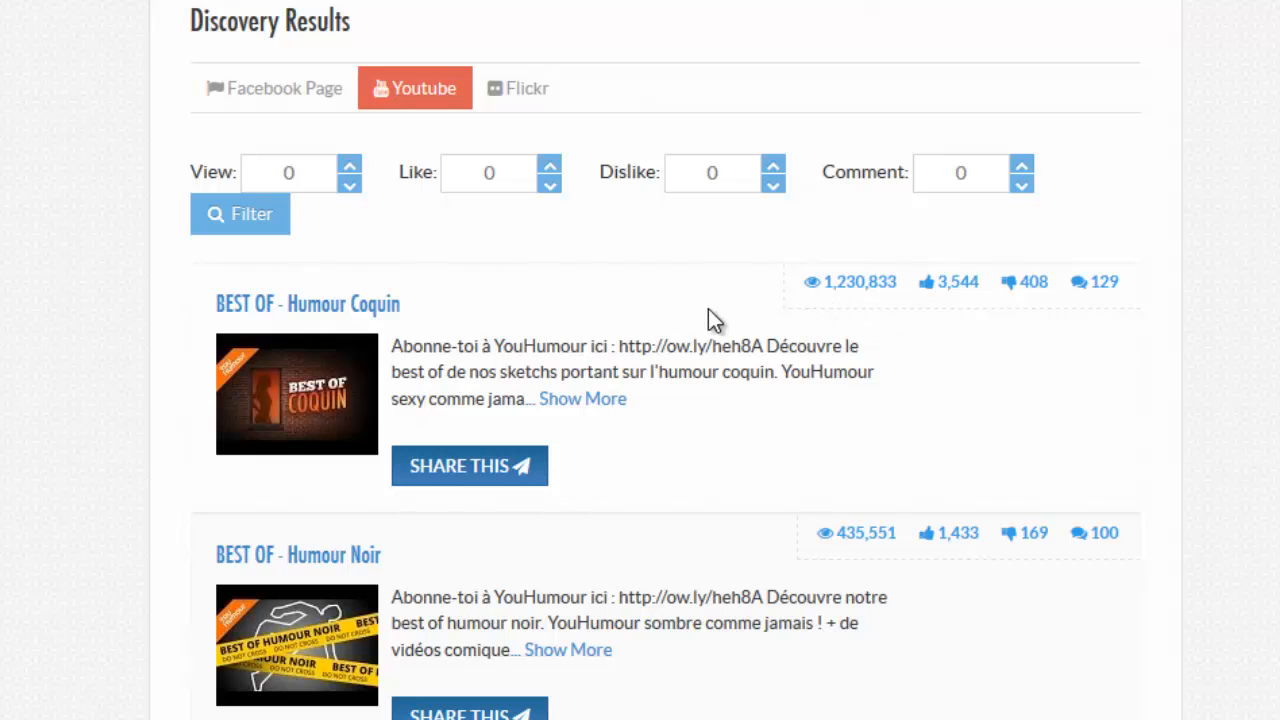
Step: Start sharing the "BEST OF - Humour Coquin" video and clear its whole prefilled description
left_click(477, 476)
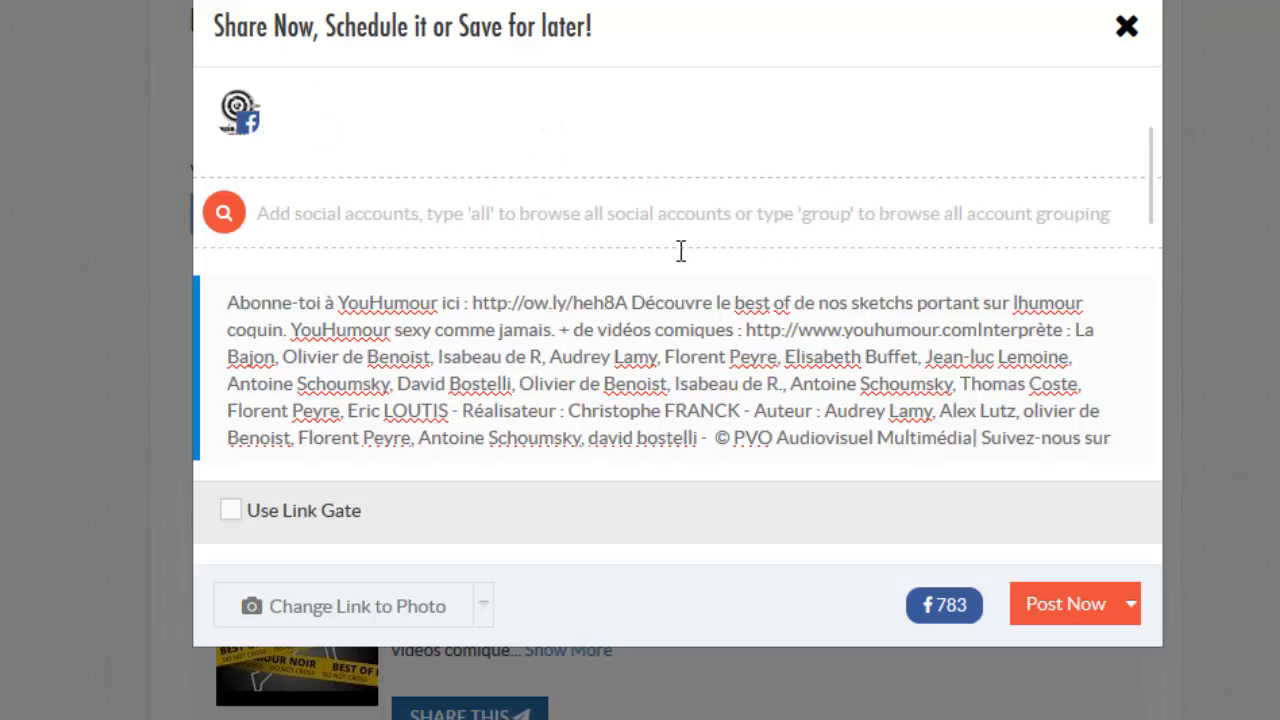
left_click_drag(908, 437, 303, 300)
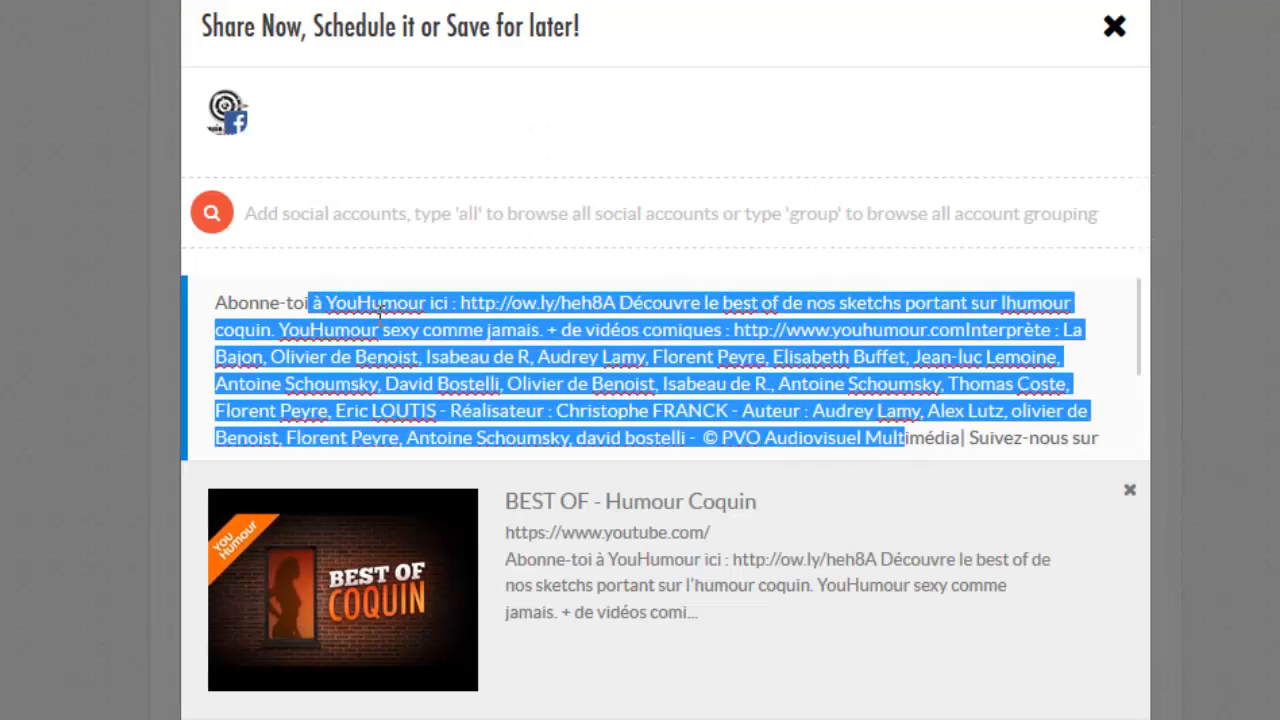
key("BackSpace")
key("BackSpace")
scroll(600, 345, "down", 2)
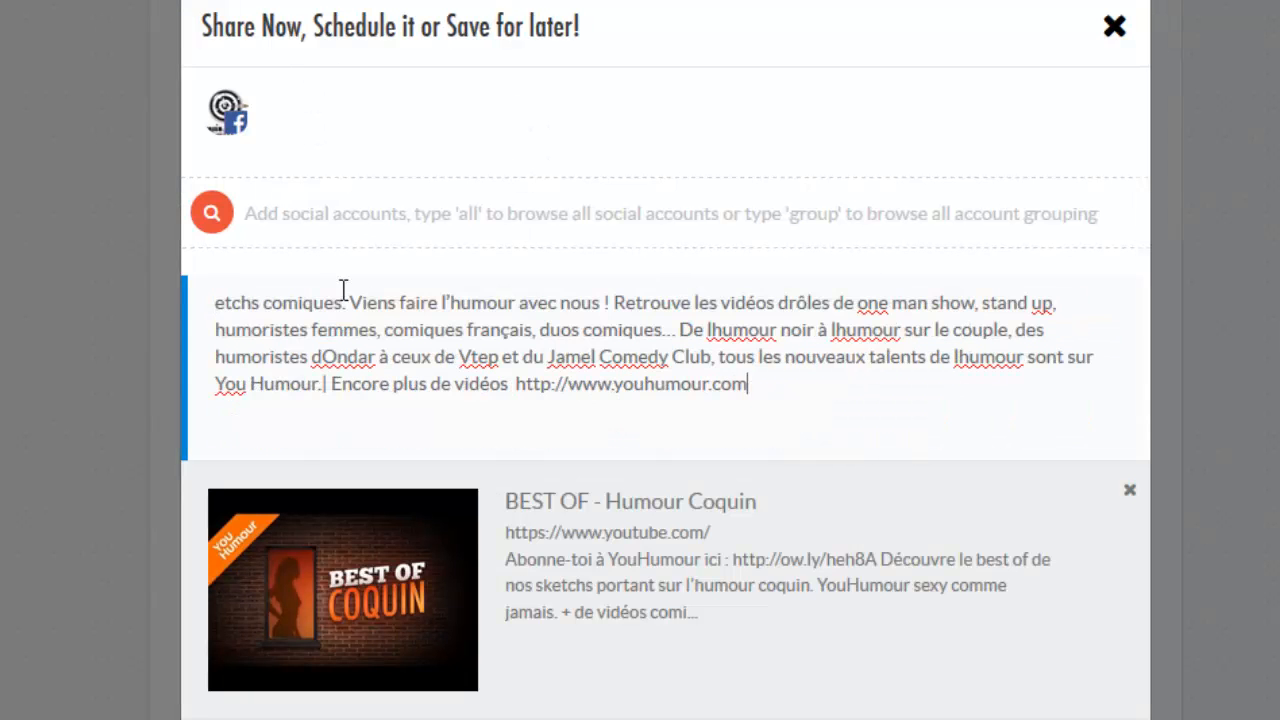
key("ctrl+a")
key("BackSpace")
Step: Try out the sample description "fdfdf" in the post and erase it again
type("fdfdf")
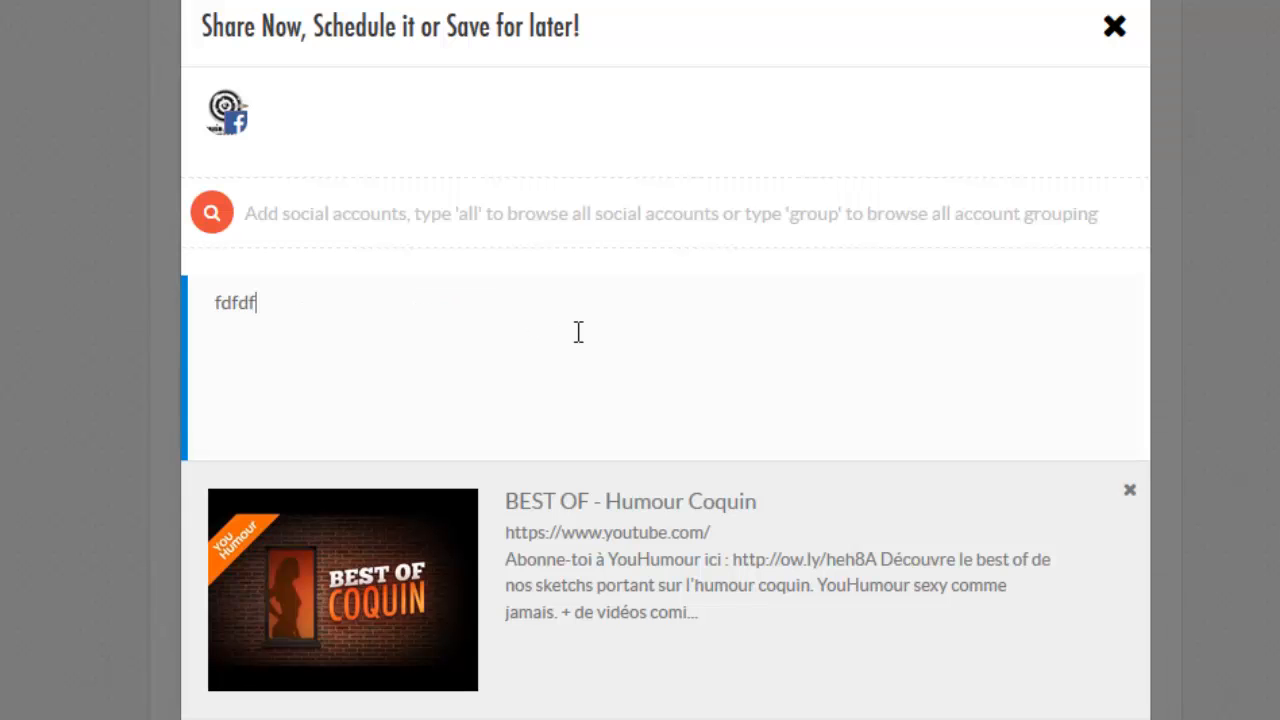
key("BackSpace")
key("BackSpace")
key("BackSpace")
key("BackSpace")
key("BackSpace")
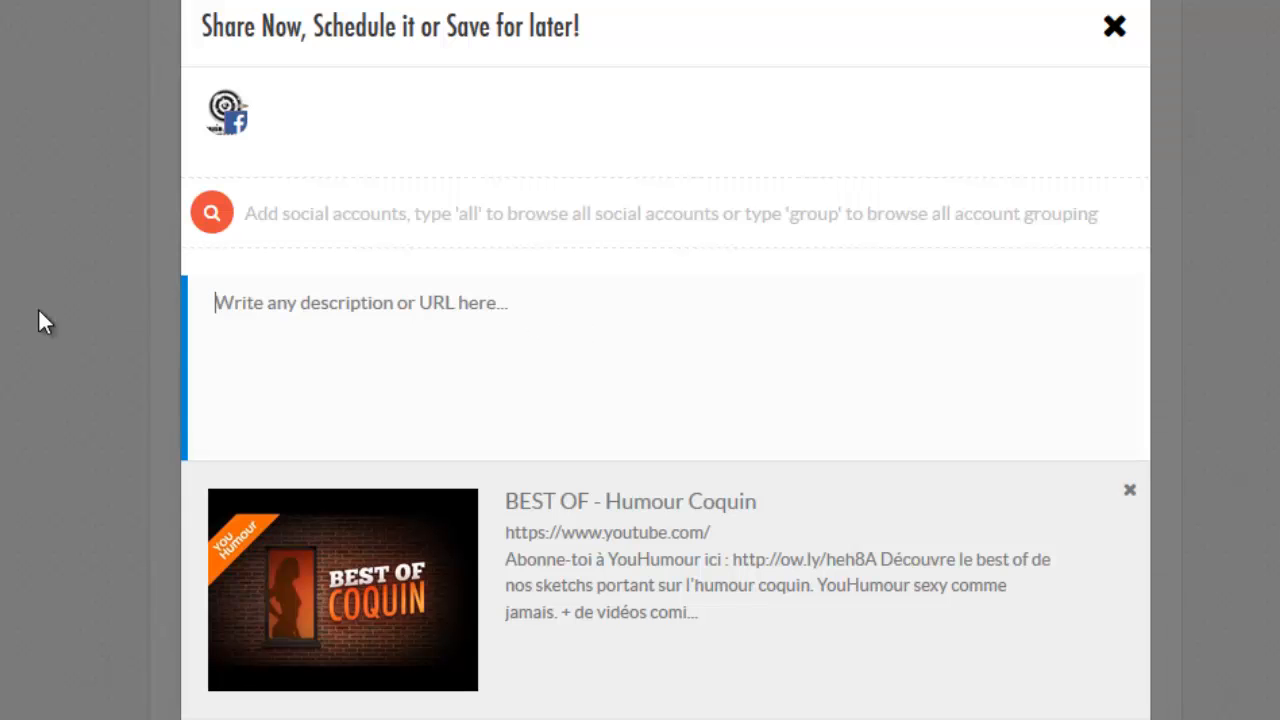
Step: Look at the social accounts available for the post and close the sharing dialog without posting
left_click(211, 218)
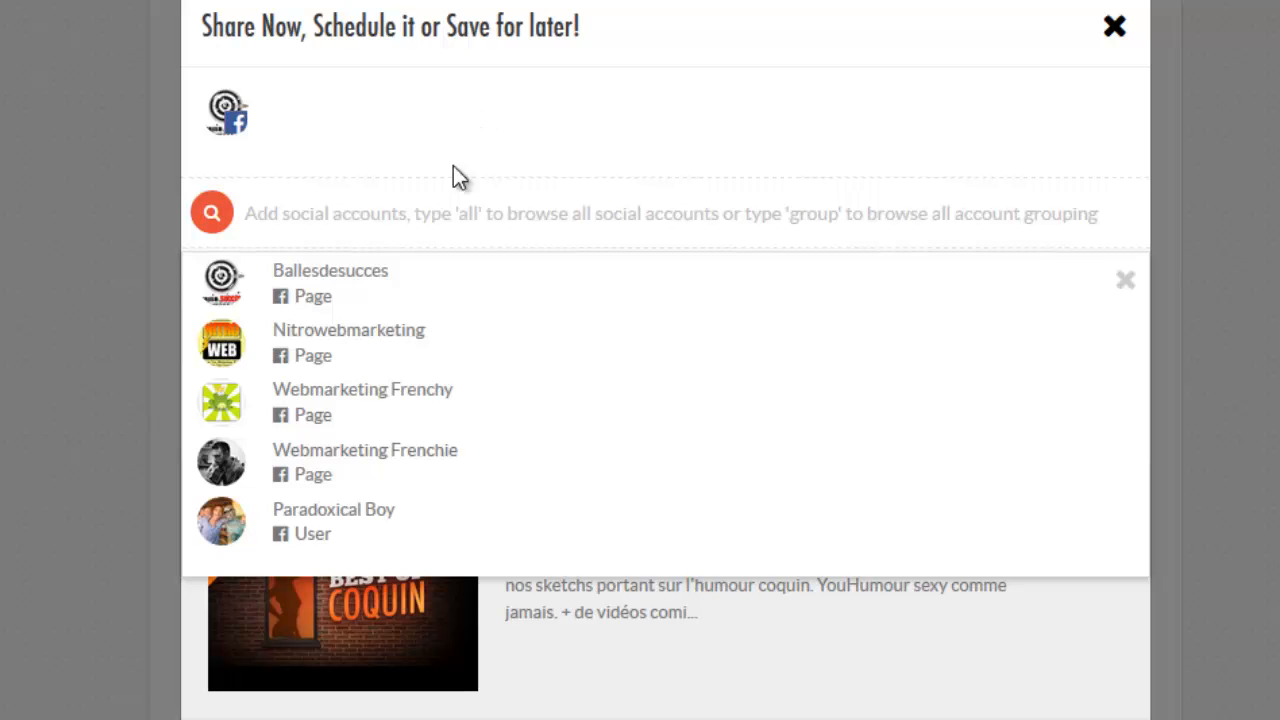
scroll(811, 633, "down", 2)
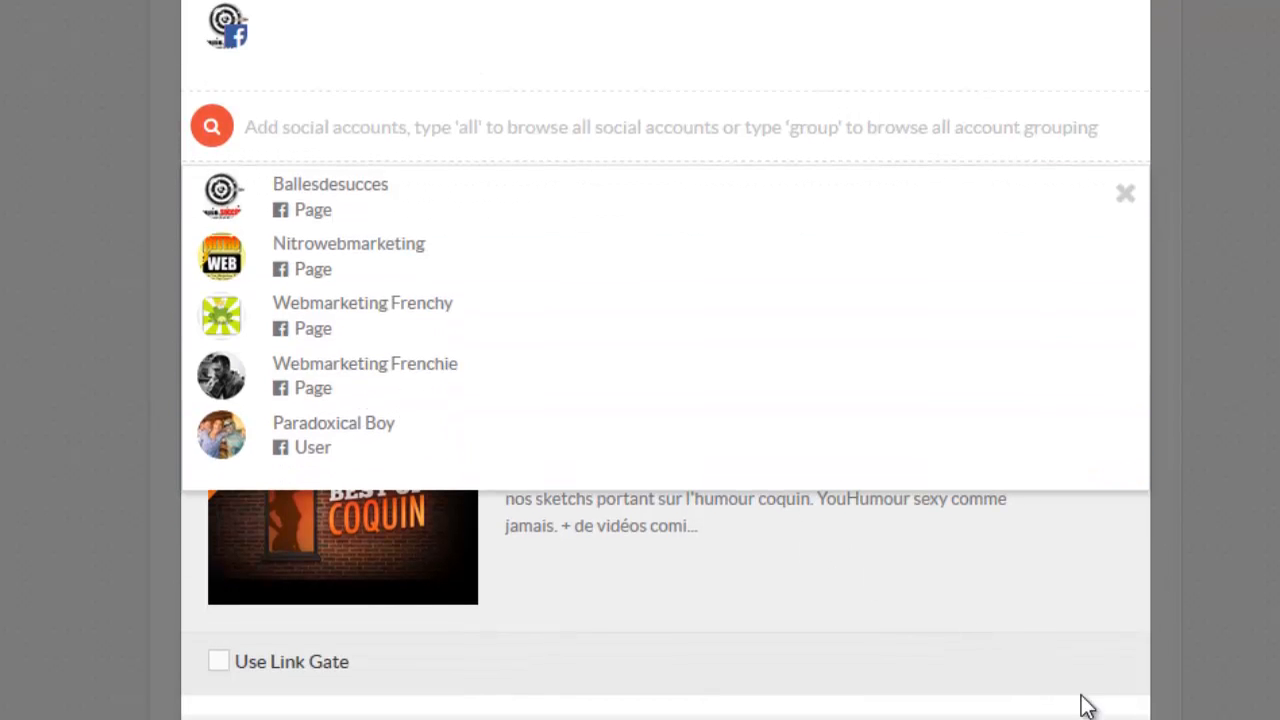
scroll(1113, 42, "up", 2)
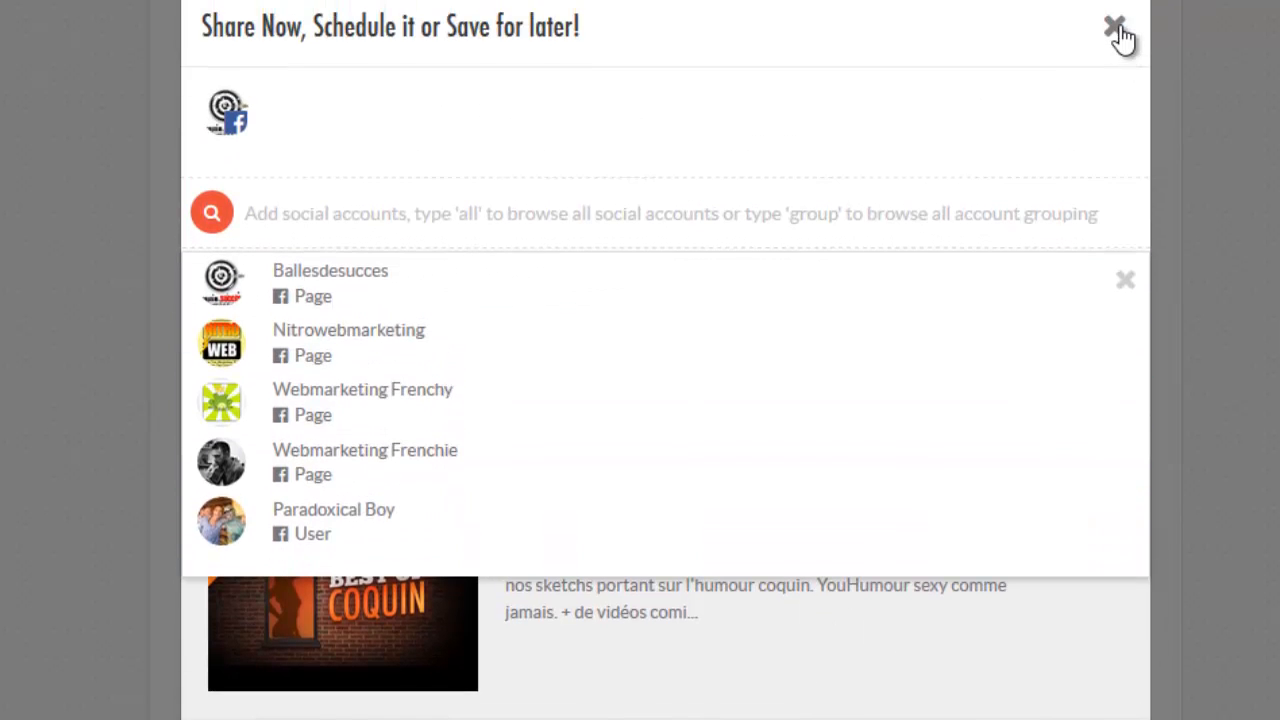
left_click(1115, 30)
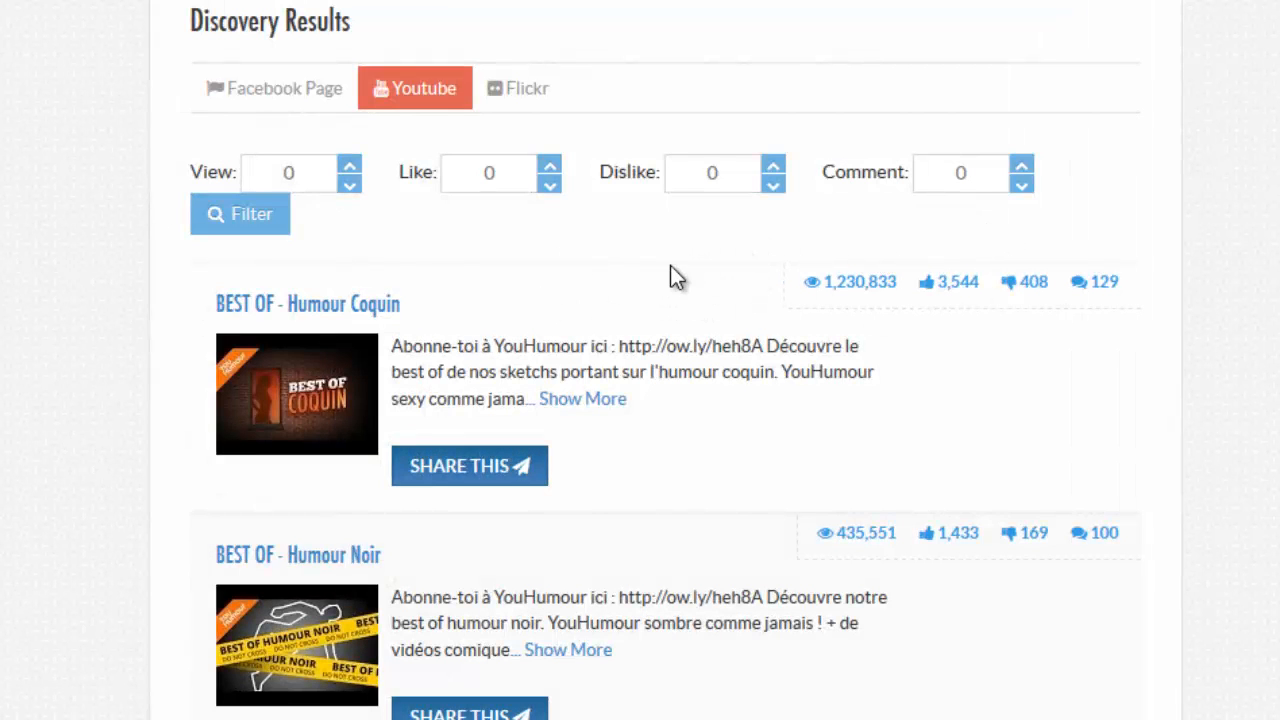
Step: Replace the keyword with "remi gaillard" and search the same three sources
scroll(780, 290, "up", 5)
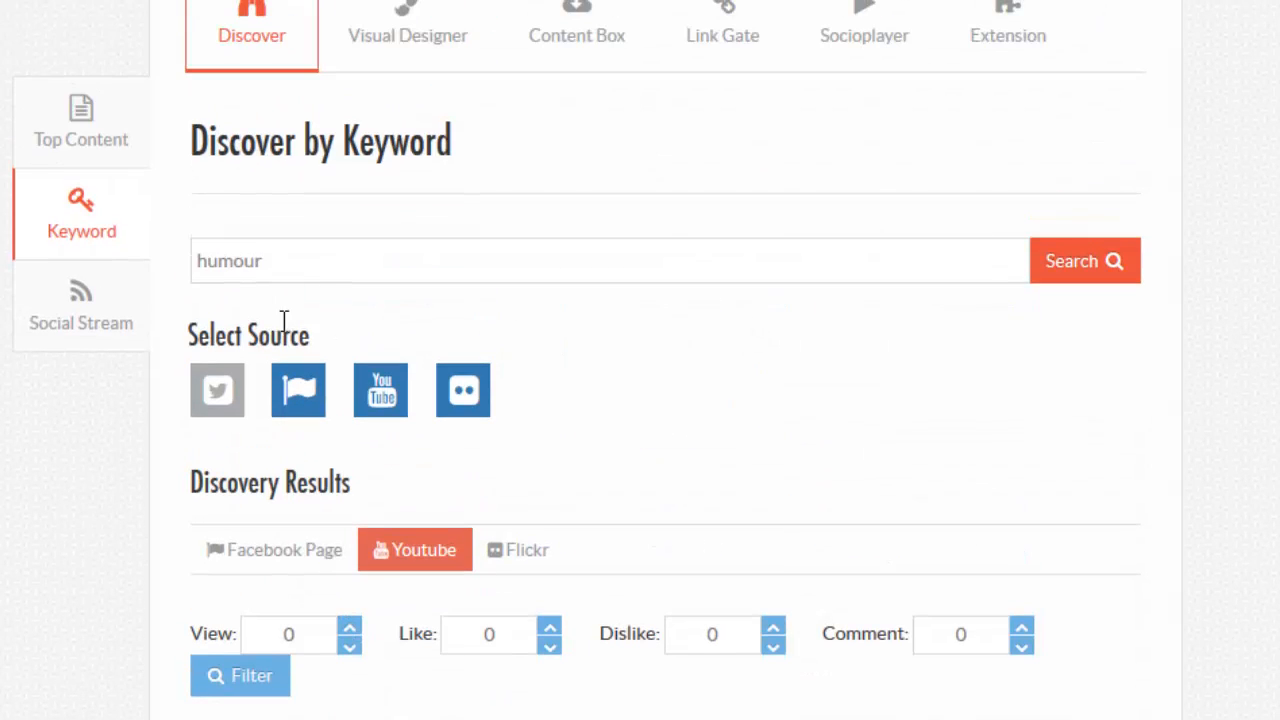
left_click_drag(322, 261, 50, 261)
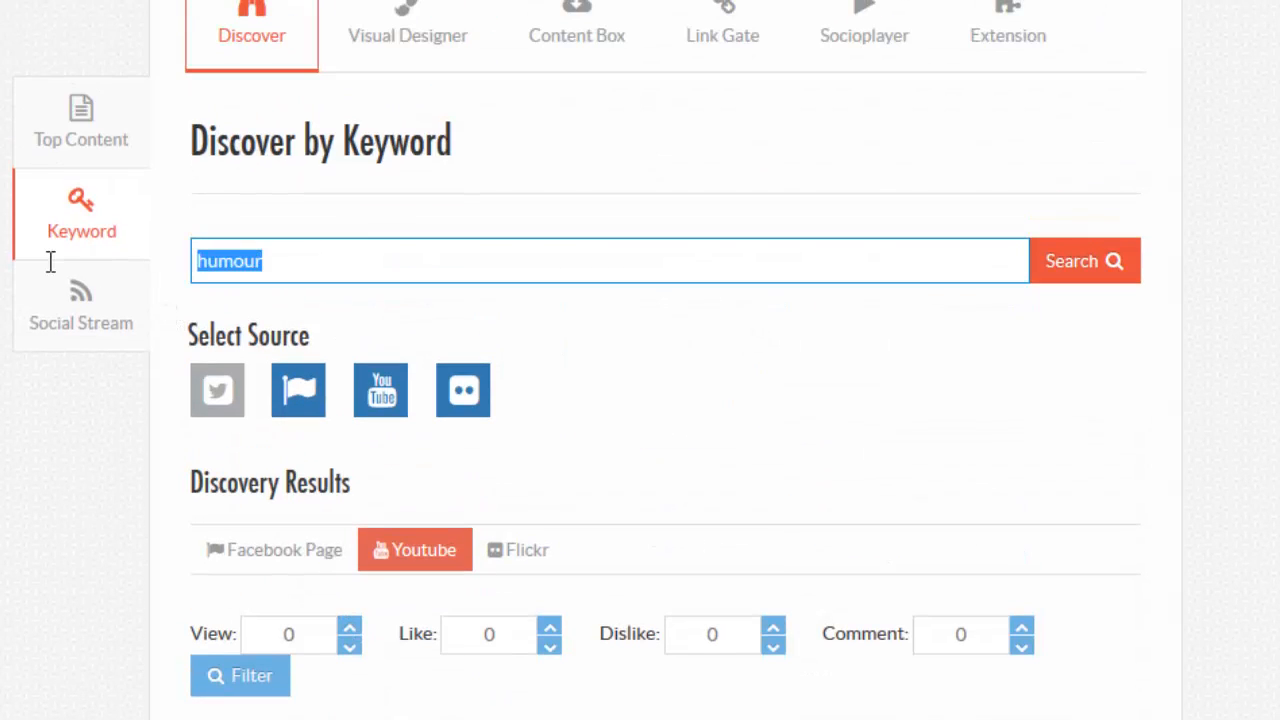
type("remi gaillard")
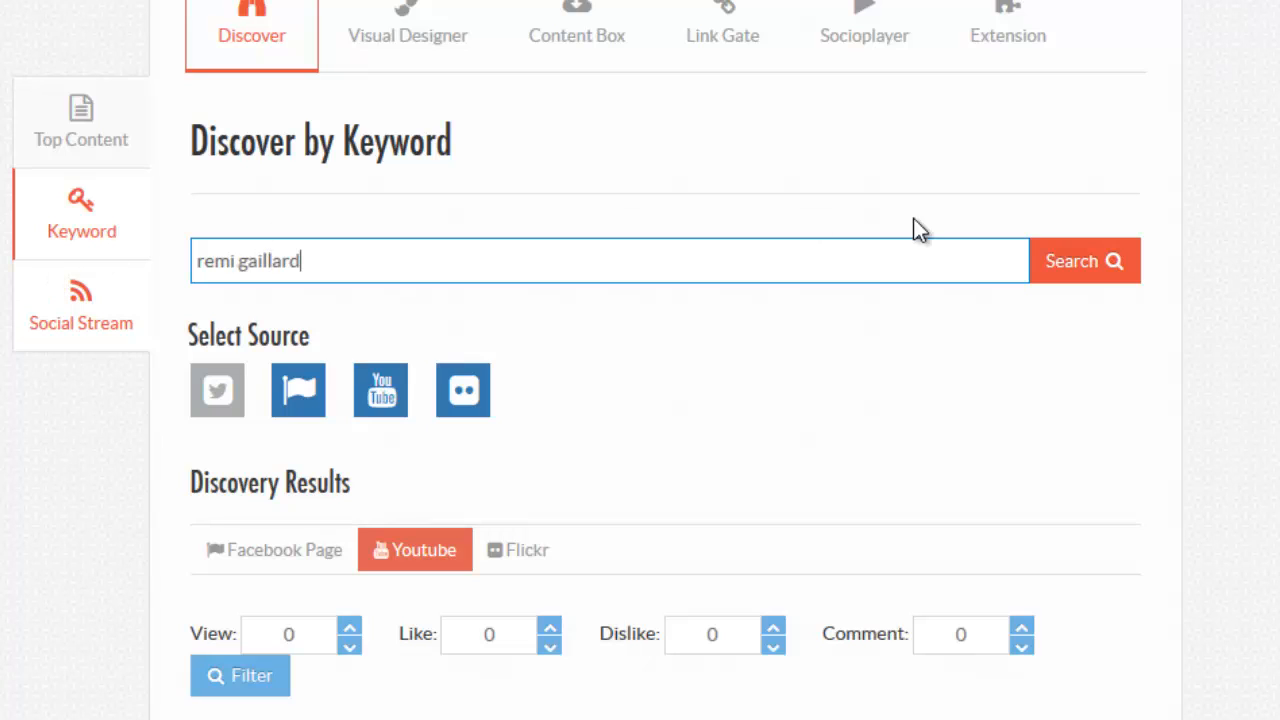
left_click(1085, 265)
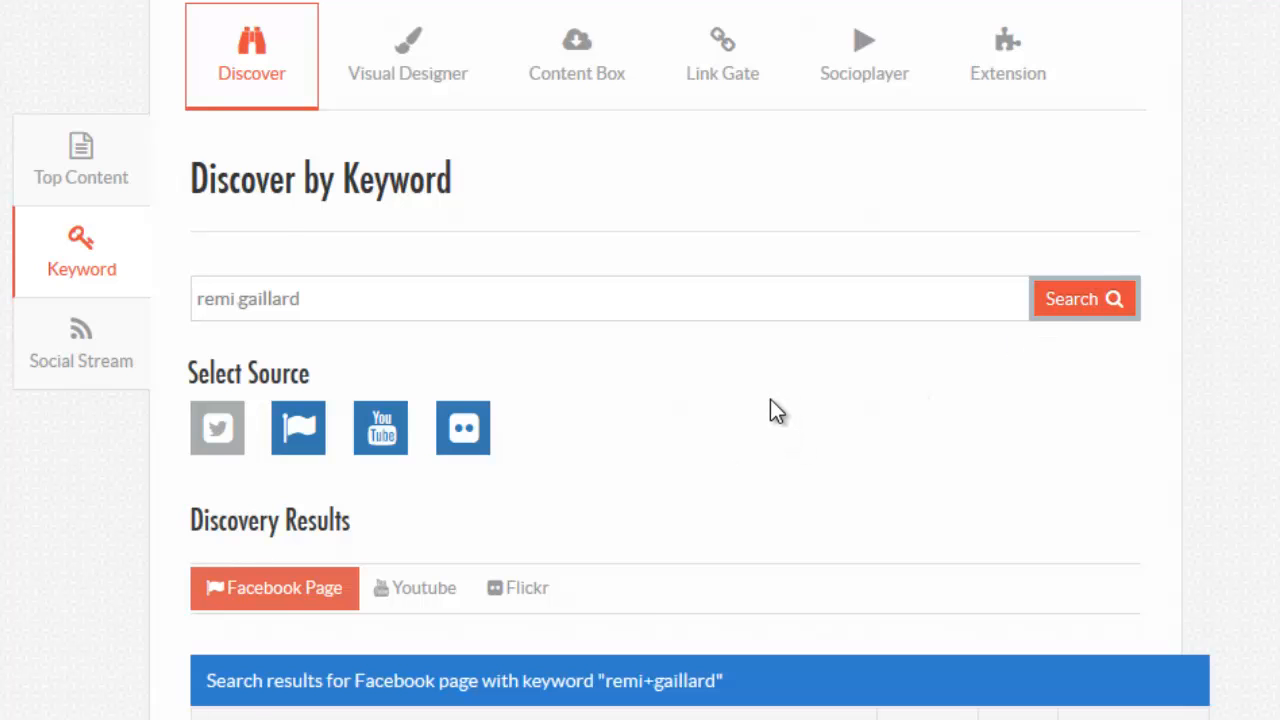
Step: Get the posts of the first Rémi GAILLARD Facebook page and look through them
scroll(770, 400, "down", 5)
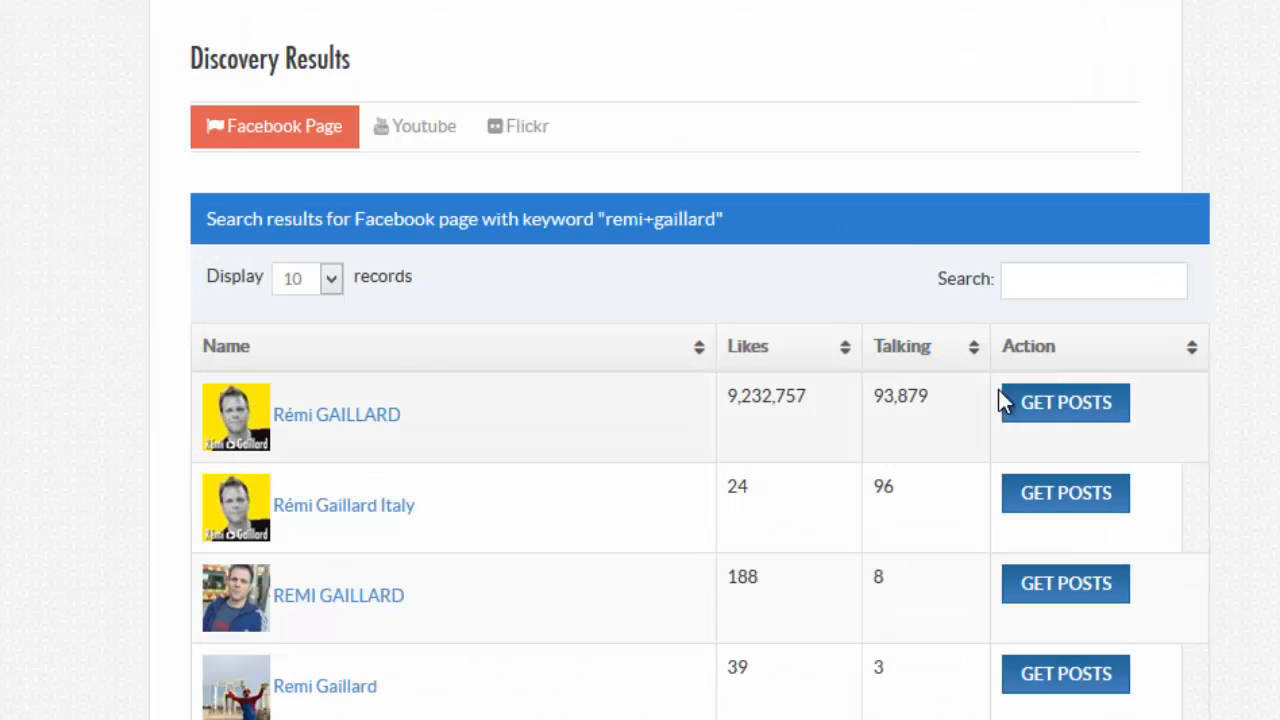
left_click(1060, 406)
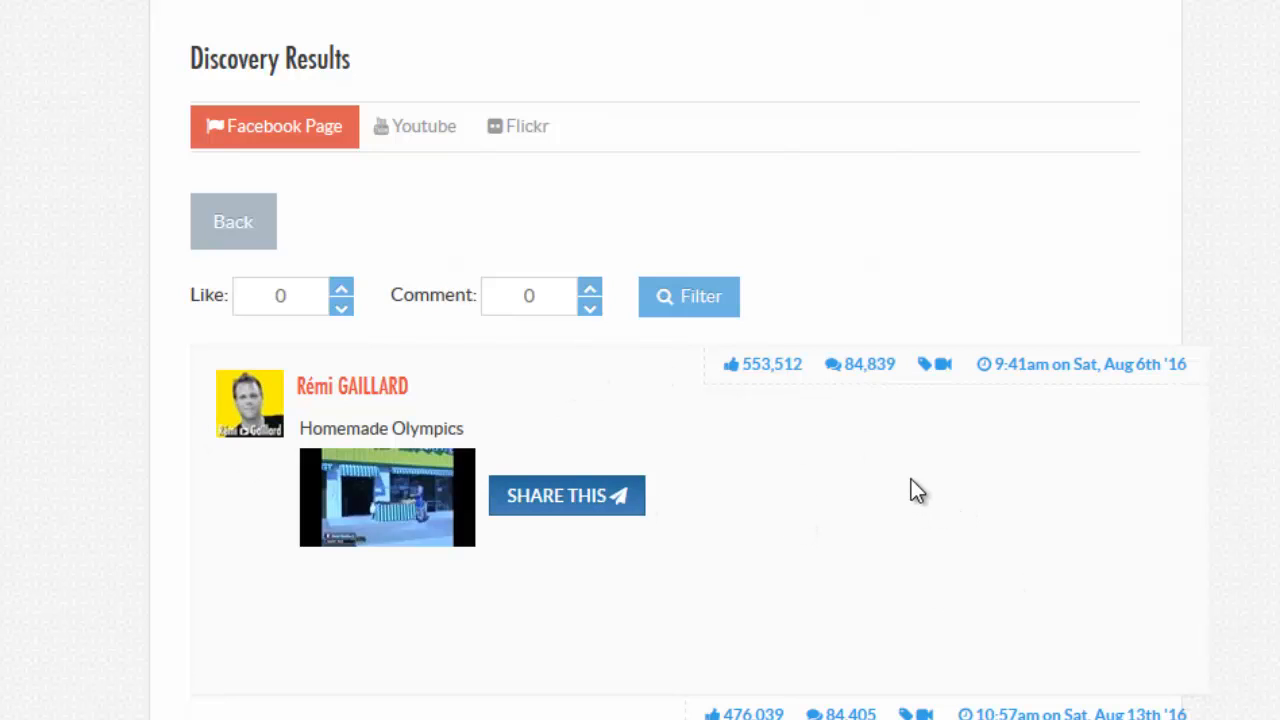
scroll(489, 369, "down", 3)
scroll(913, 380, "up", 3)
scroll(731, 415, "down", 8)
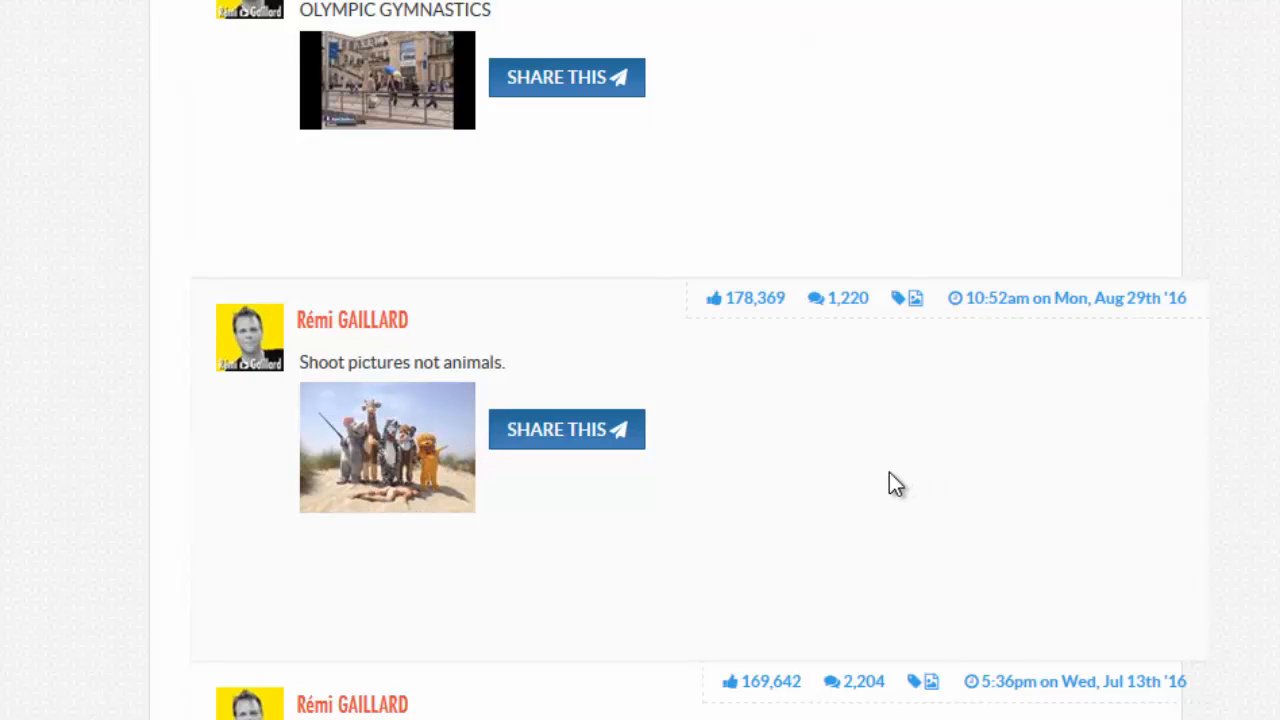
Step: Open the Content Box section with its list of existing content boxes
scroll(880, 472, "up", 10)
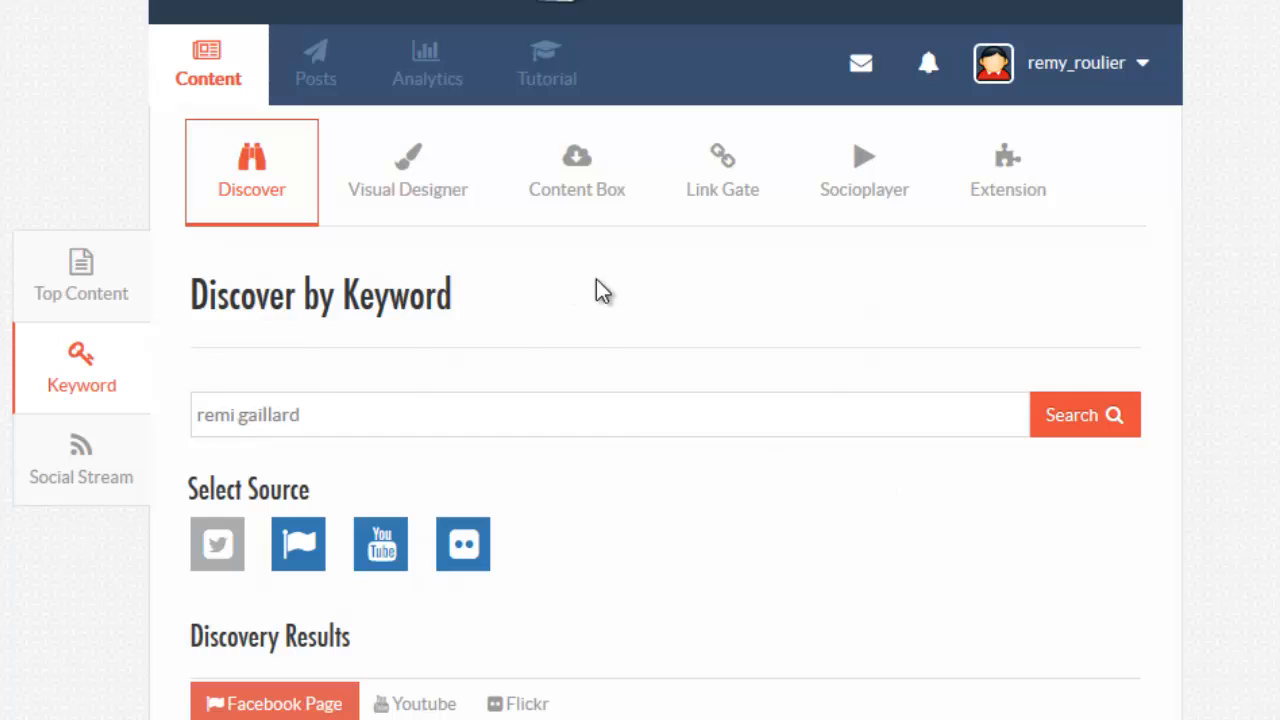
left_click(588, 178)
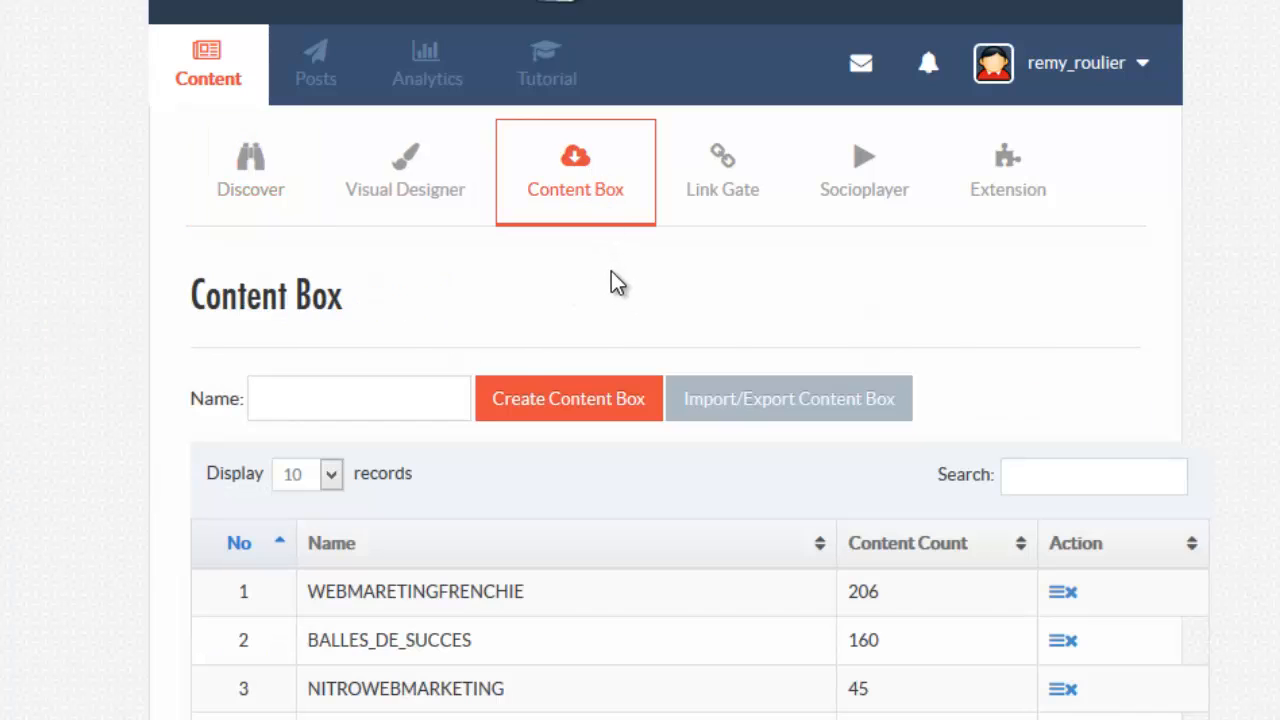
Step: Create a new content box named "humour"
left_click(307, 395)
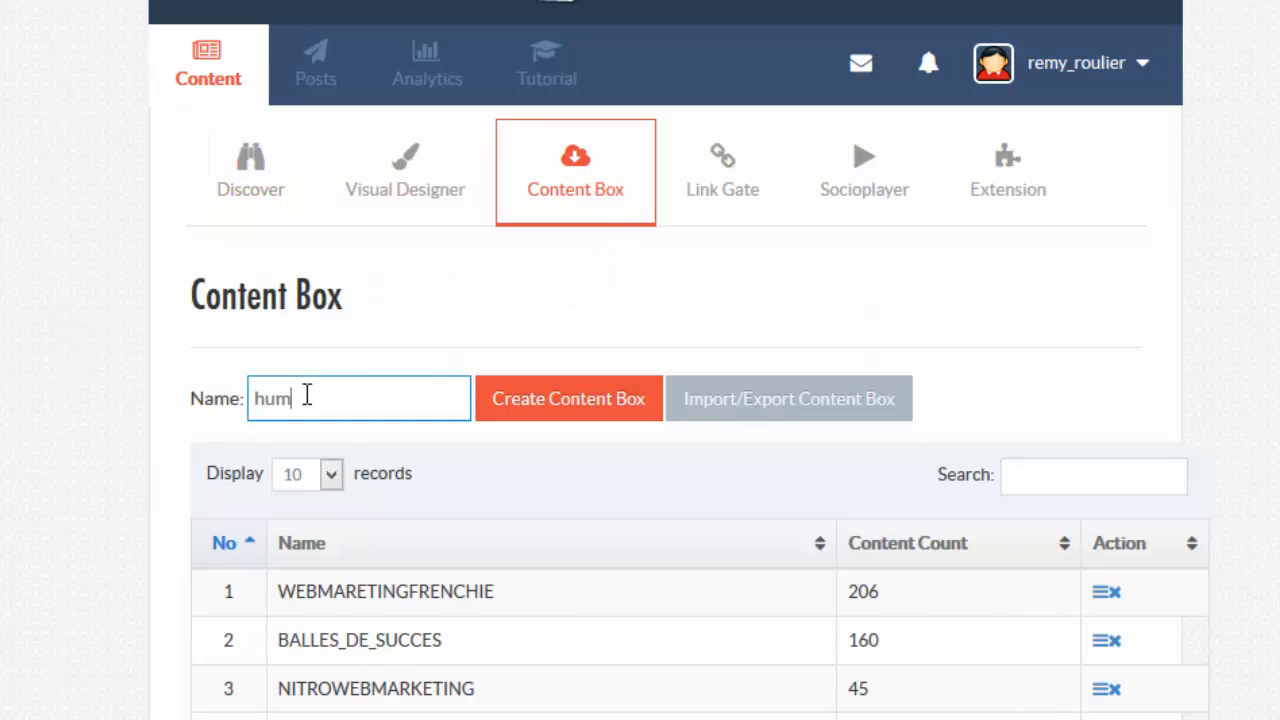
left_click(566, 397)
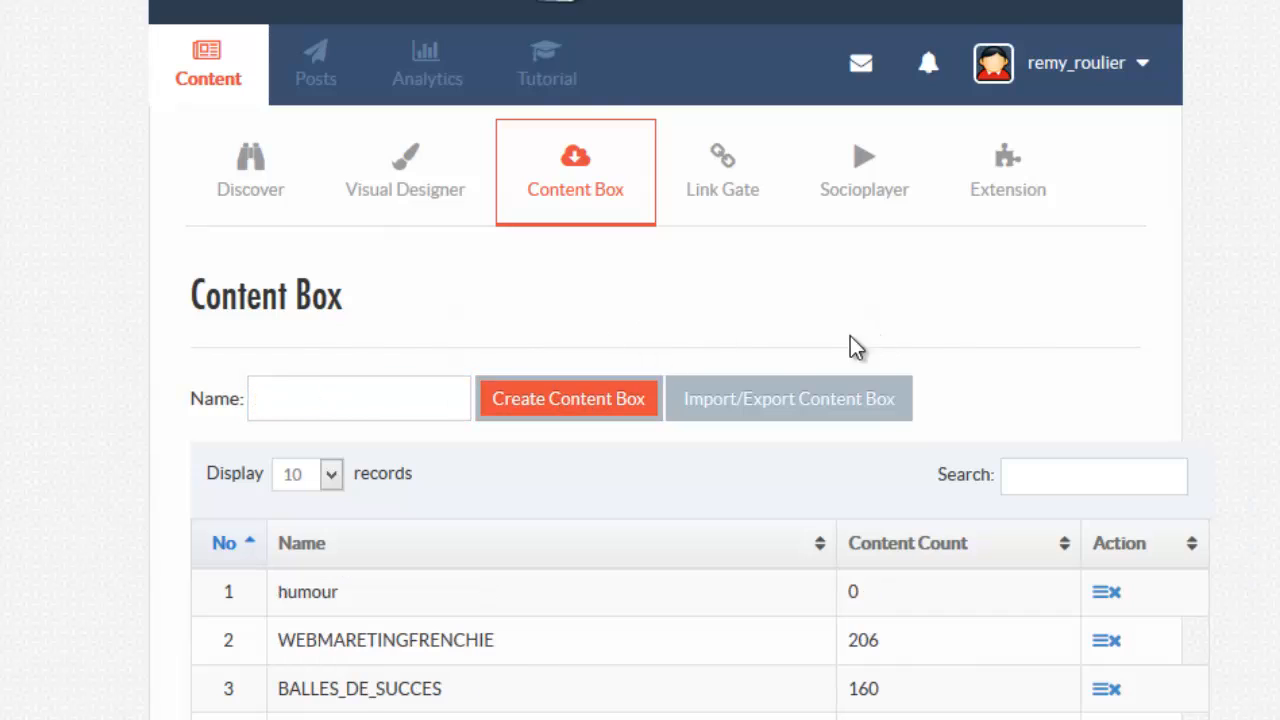
scroll(503, 376, "down", 3)
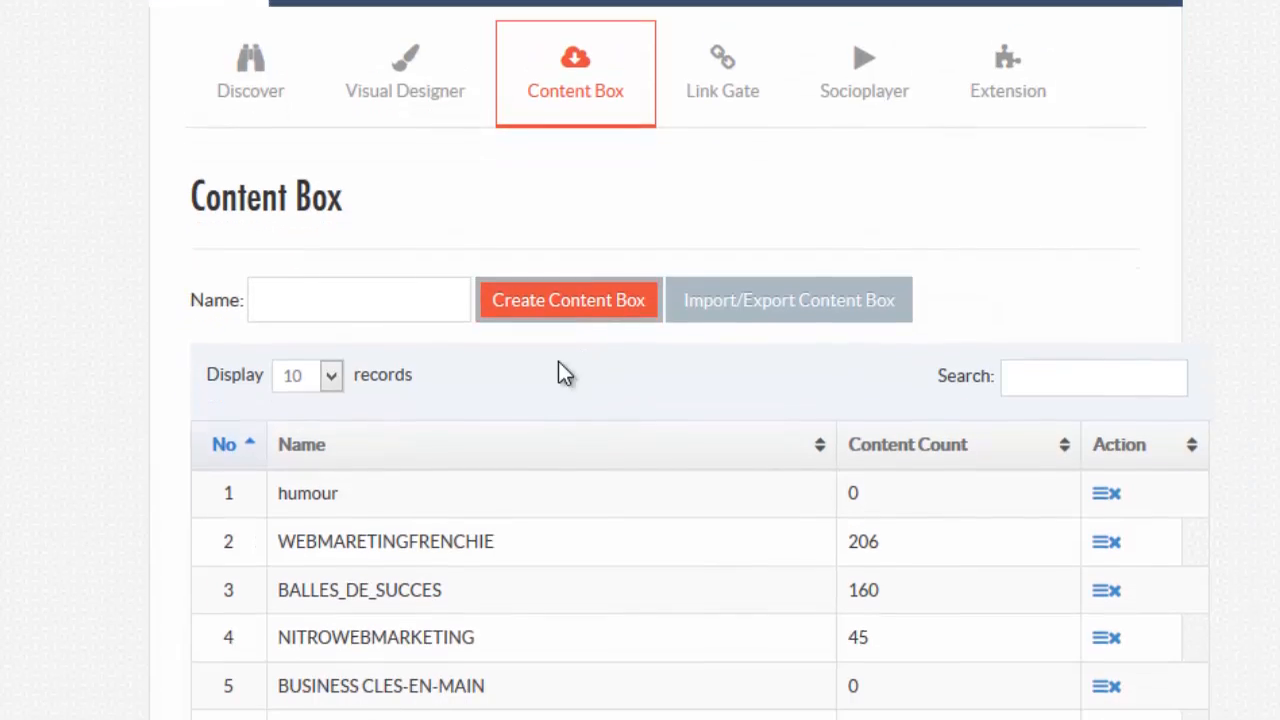
scroll(506, 441, "up", 3)
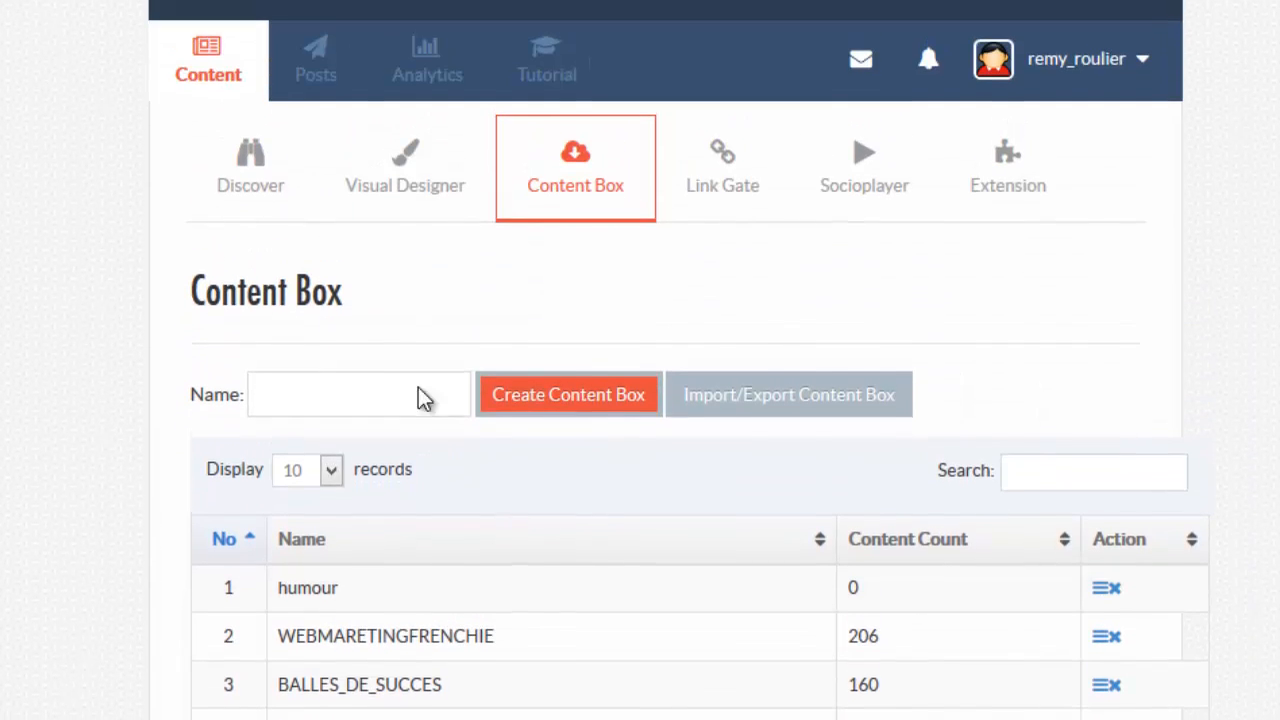
Step: Return to the discovered Facebook page posts and open the sharing dialog for the "Shoot pictures not animals." post
left_click(252, 178)
scroll(586, 323, "down", 20)
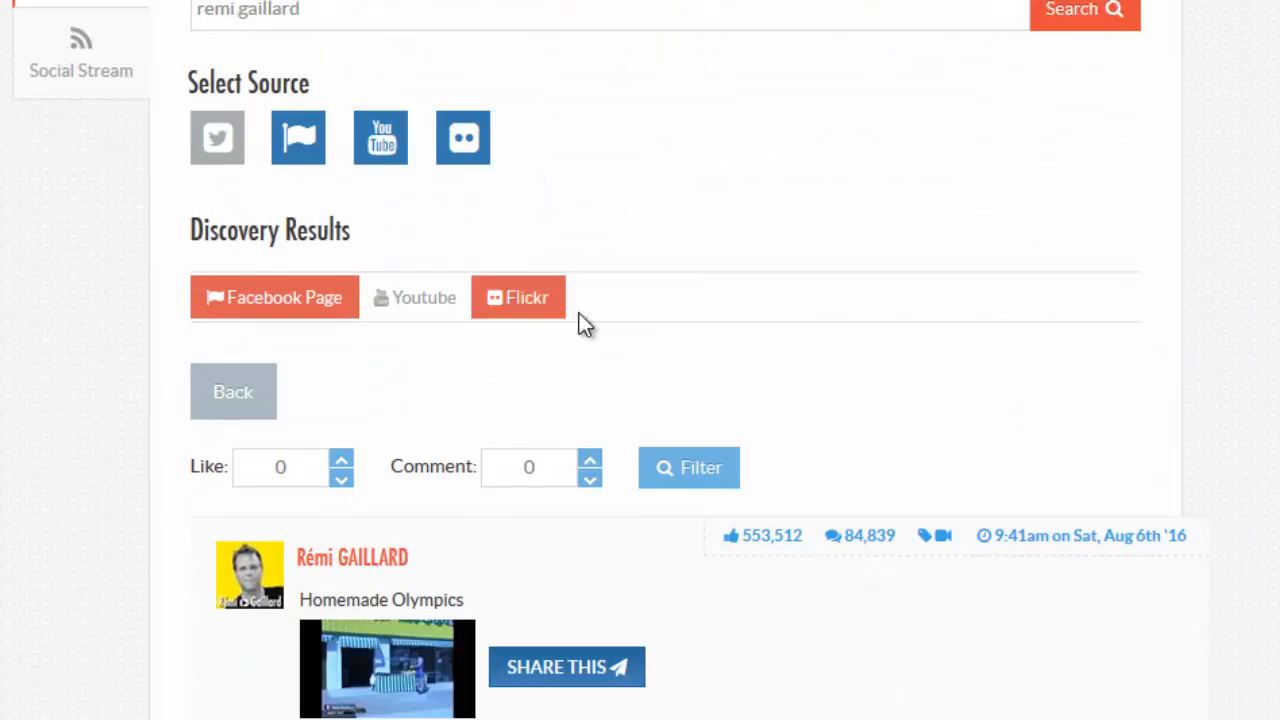
scroll(503, 447, "down", 5)
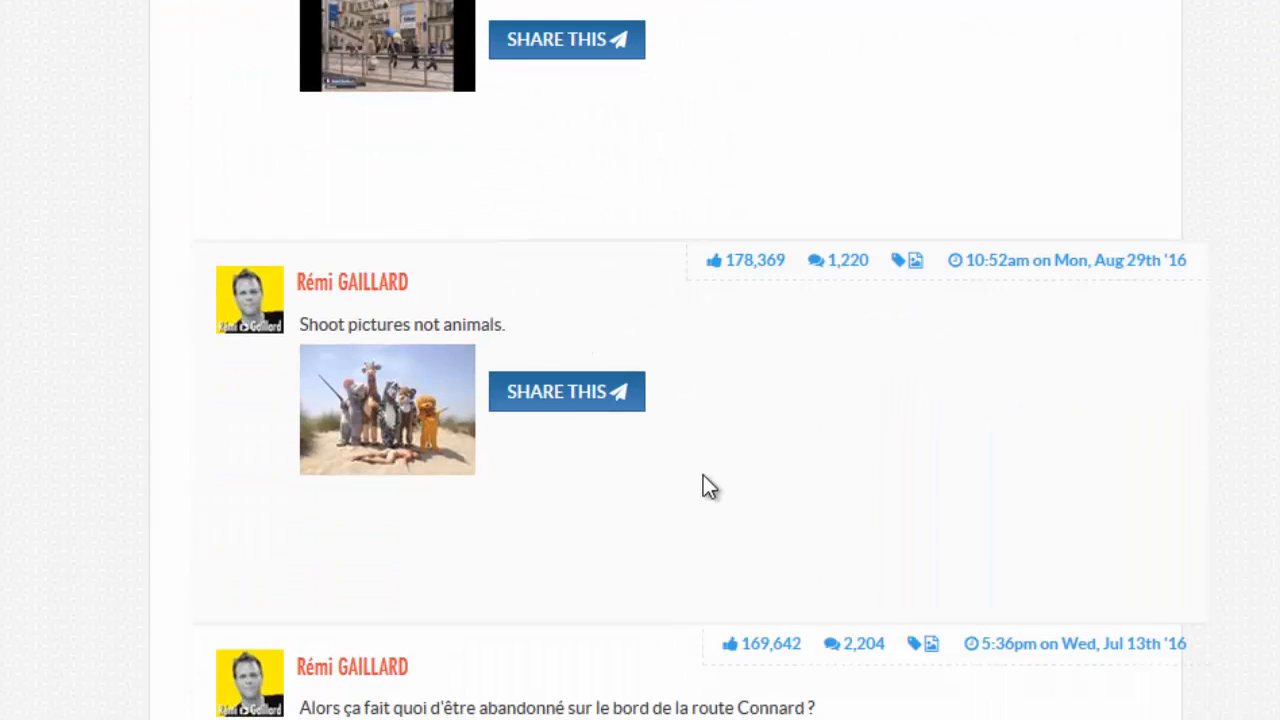
left_click(620, 400)
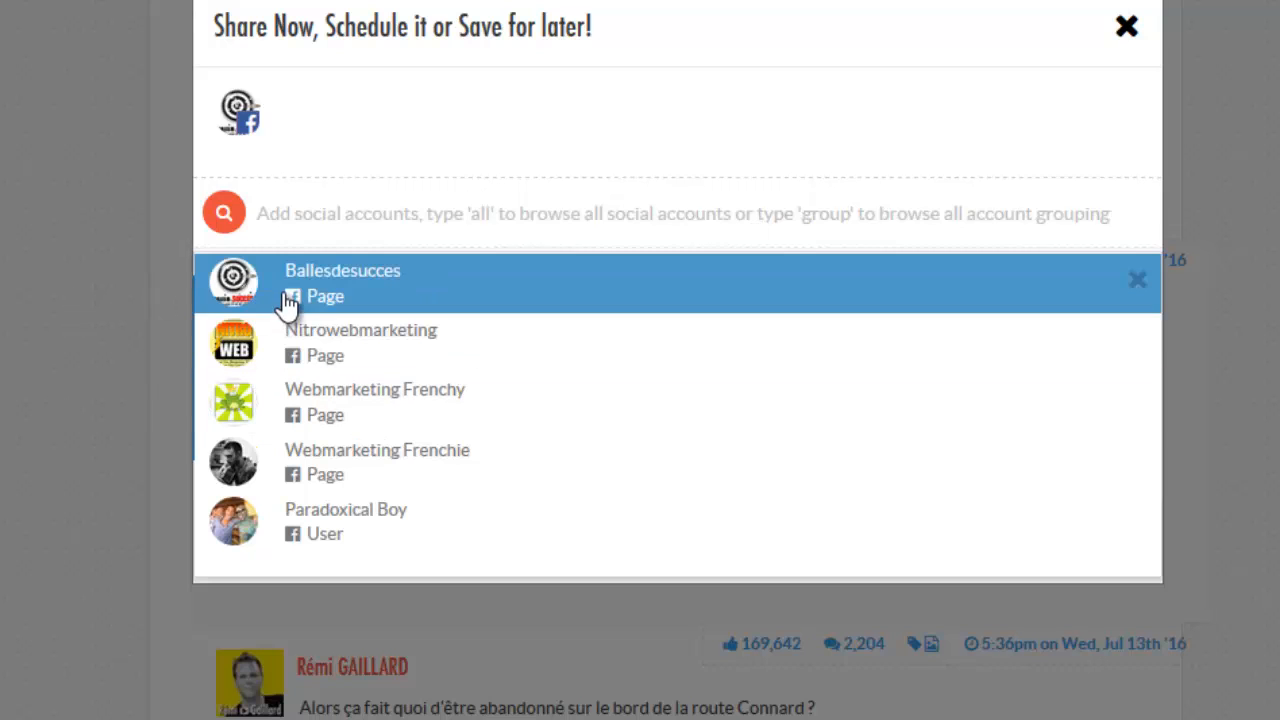
left_click(1137, 280)
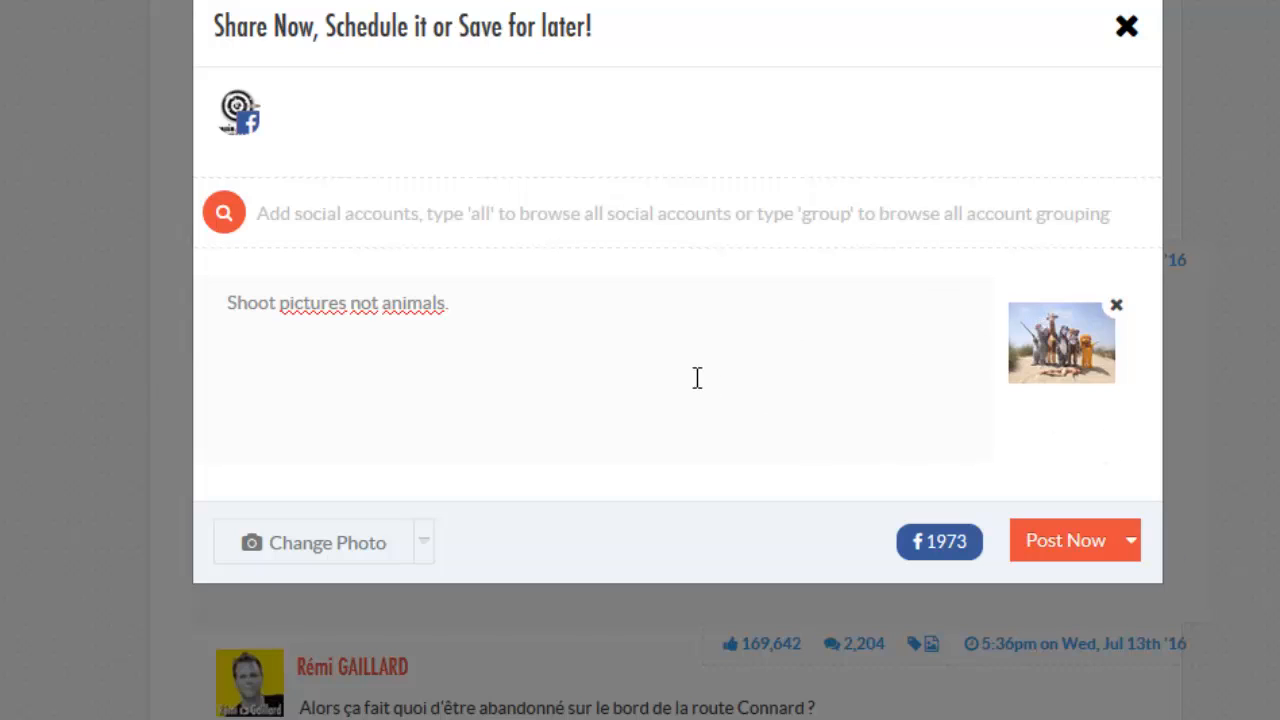
left_click_drag(449, 303, 391, 305)
Step: Save the "Shoot pictures not animals." post to the humour content box instead of posting it now
left_click(1136, 548)
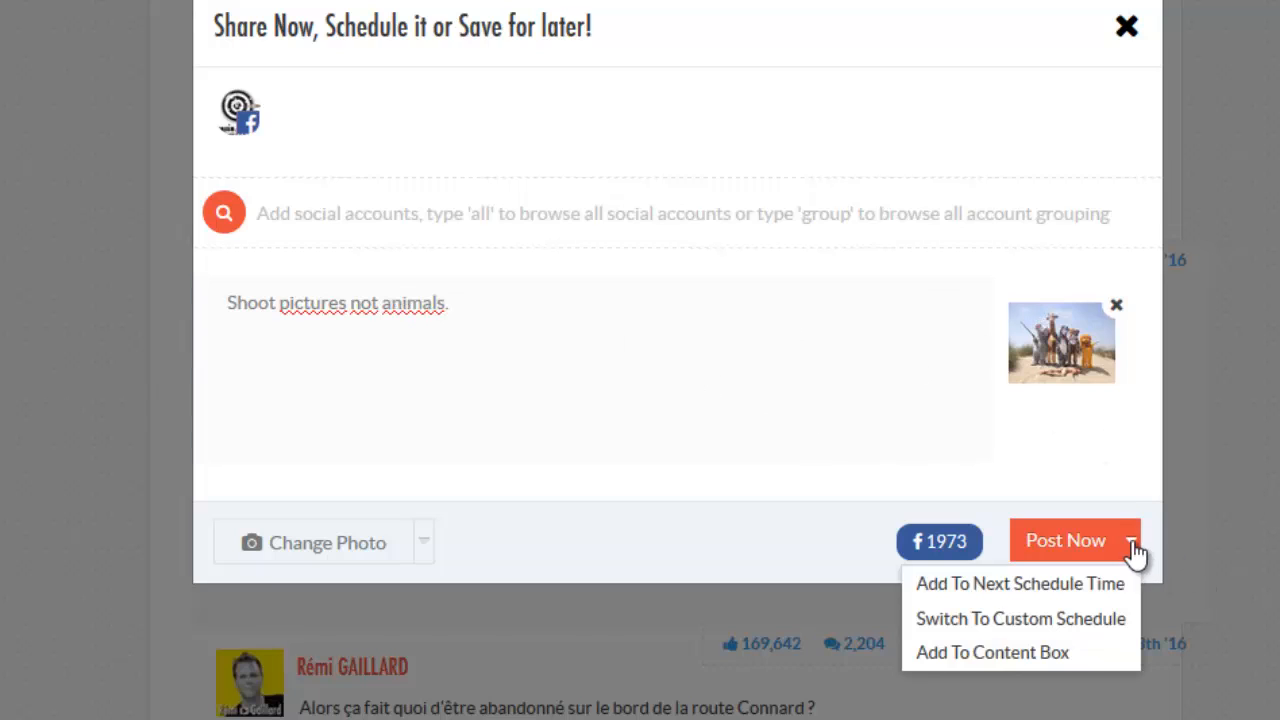
left_click(1006, 656)
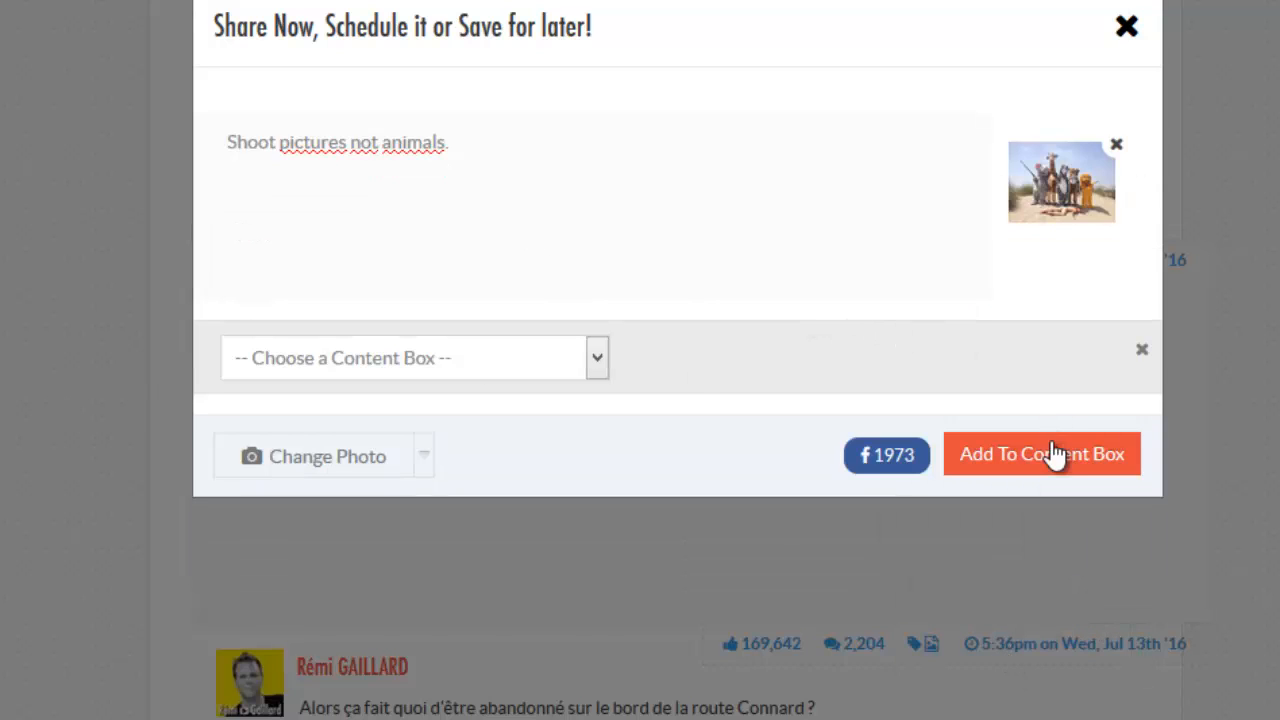
left_click(596, 362)
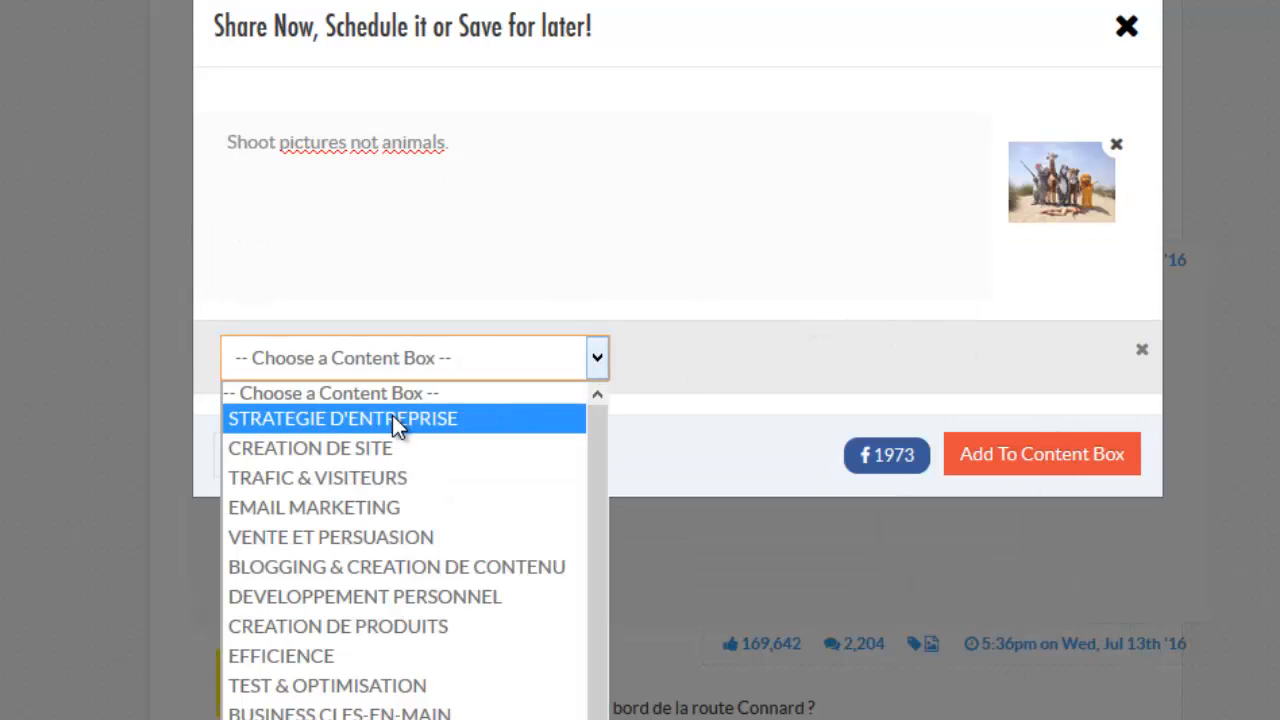
scroll(409, 600, "down", 1)
left_click(420, 716)
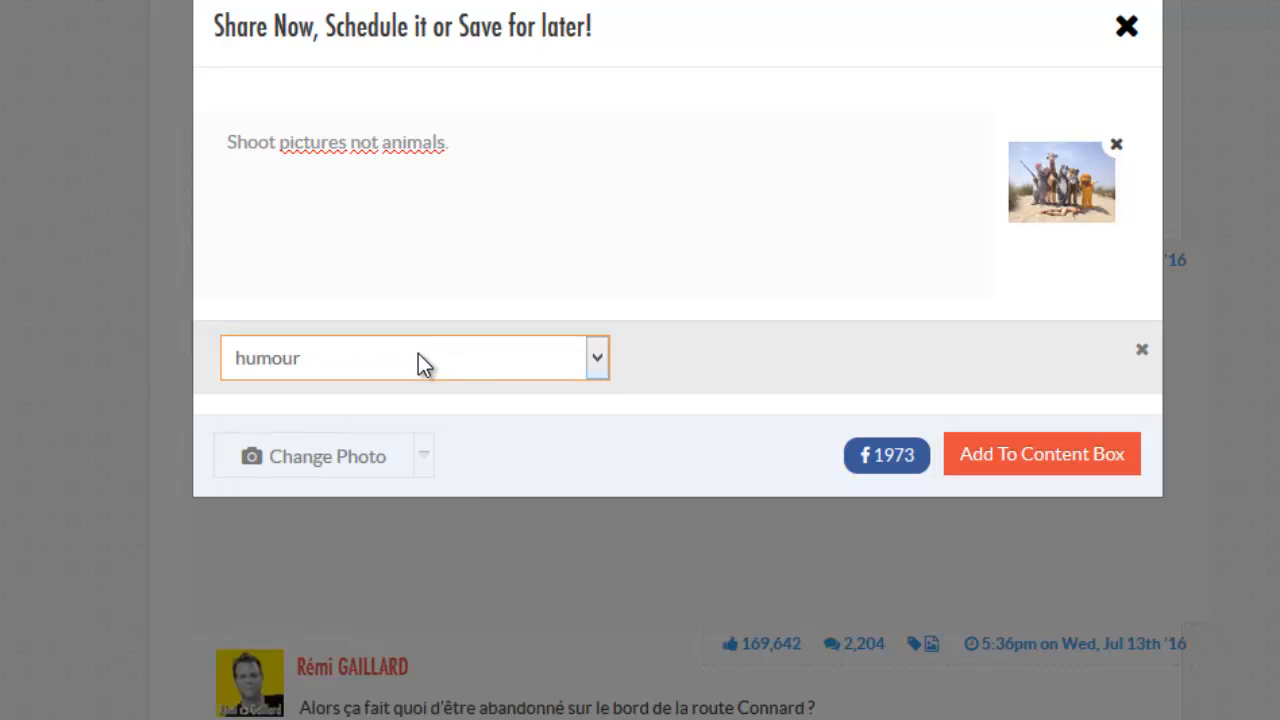
left_click(1062, 450)
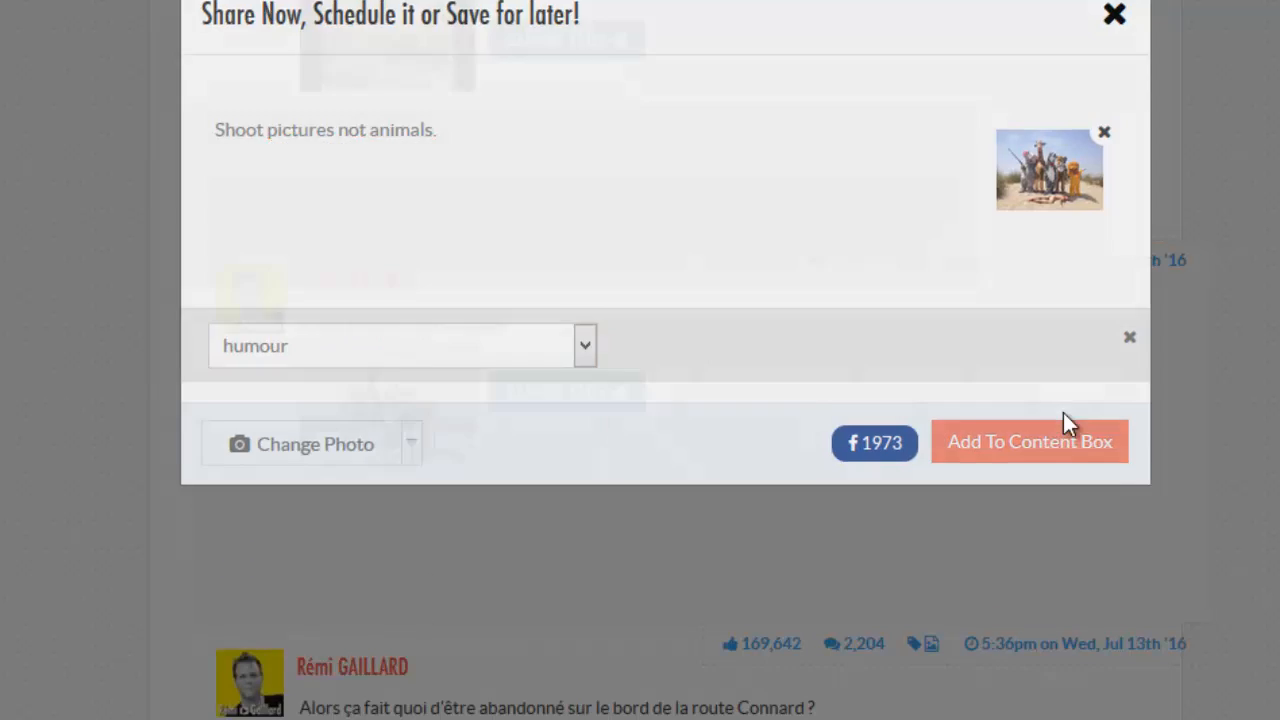
Step: Open the Social Stream section of Discover and look through the available social stream types
scroll(1017, 366, "up", 15)
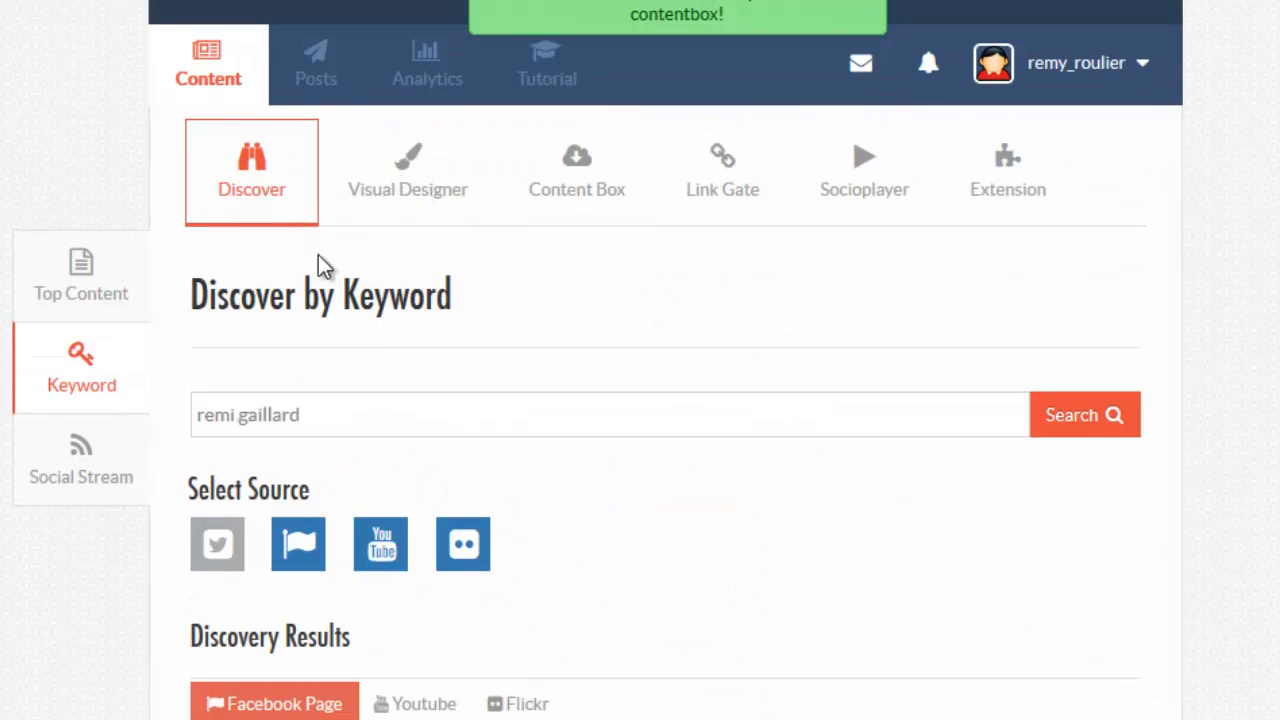
scroll(391, 320, "down", 3)
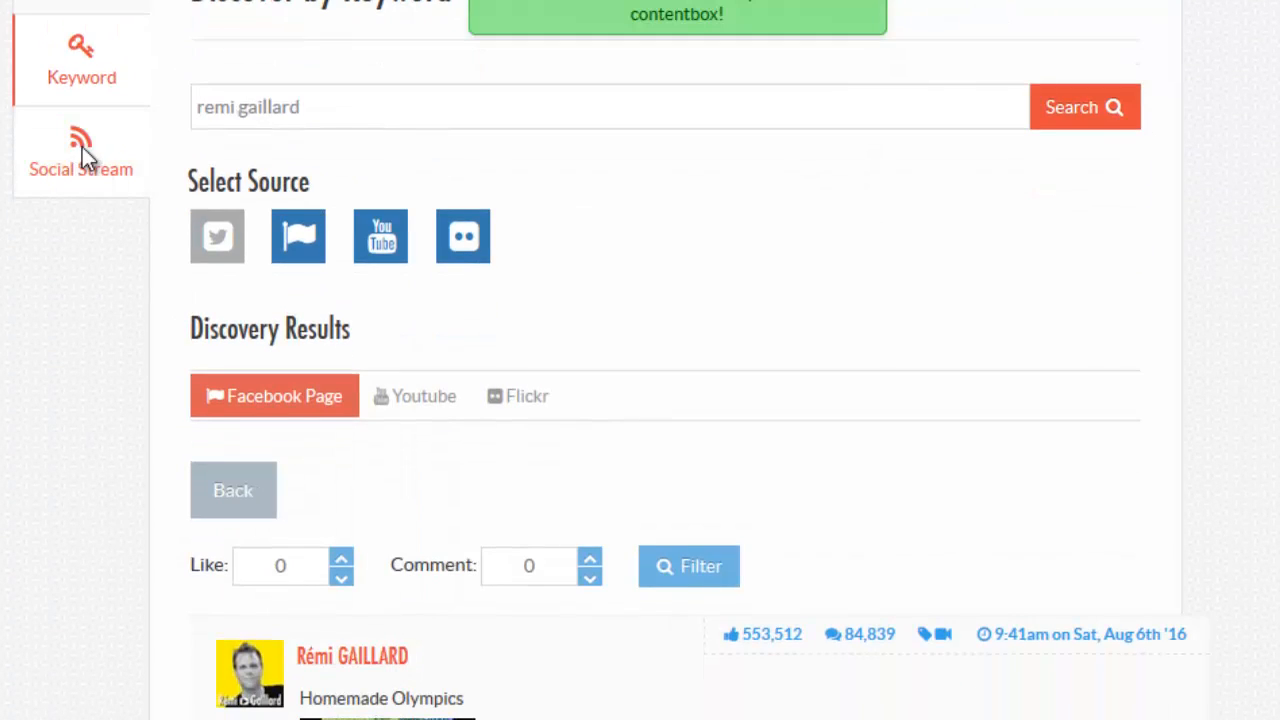
left_click(90, 155)
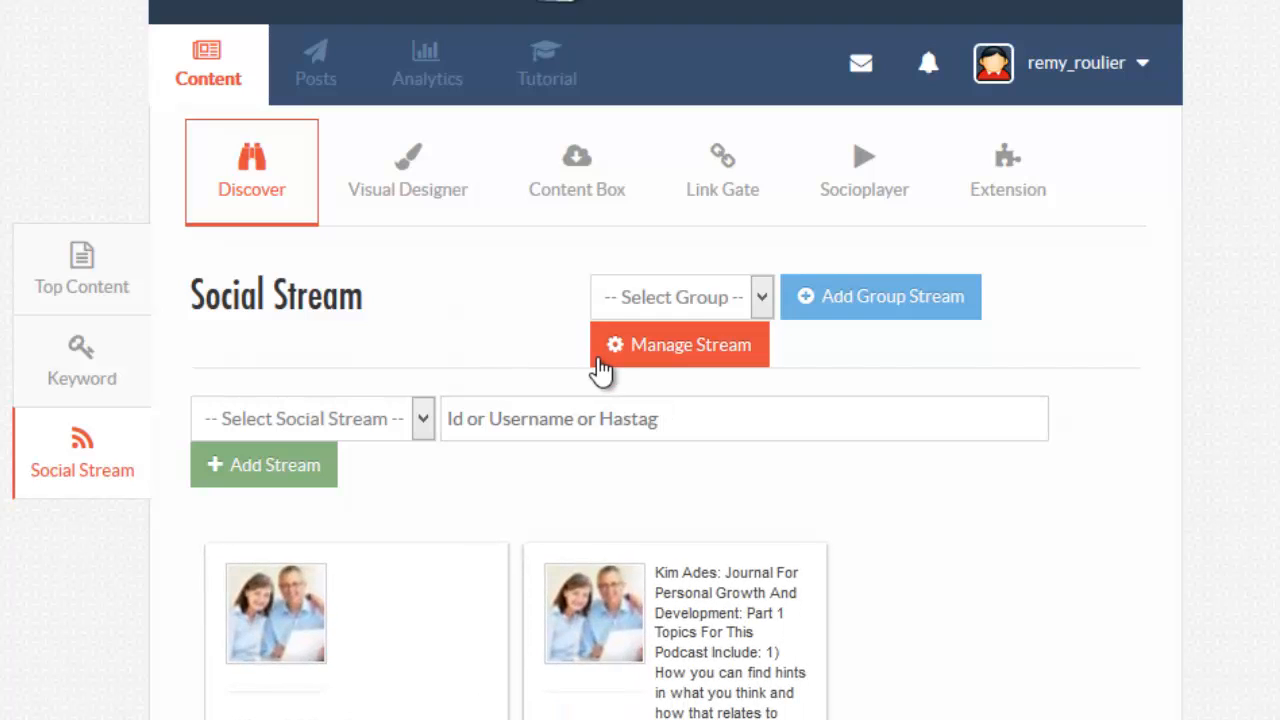
scroll(598, 361, "down", 3)
scroll(589, 308, "up", 3)
left_click(422, 419)
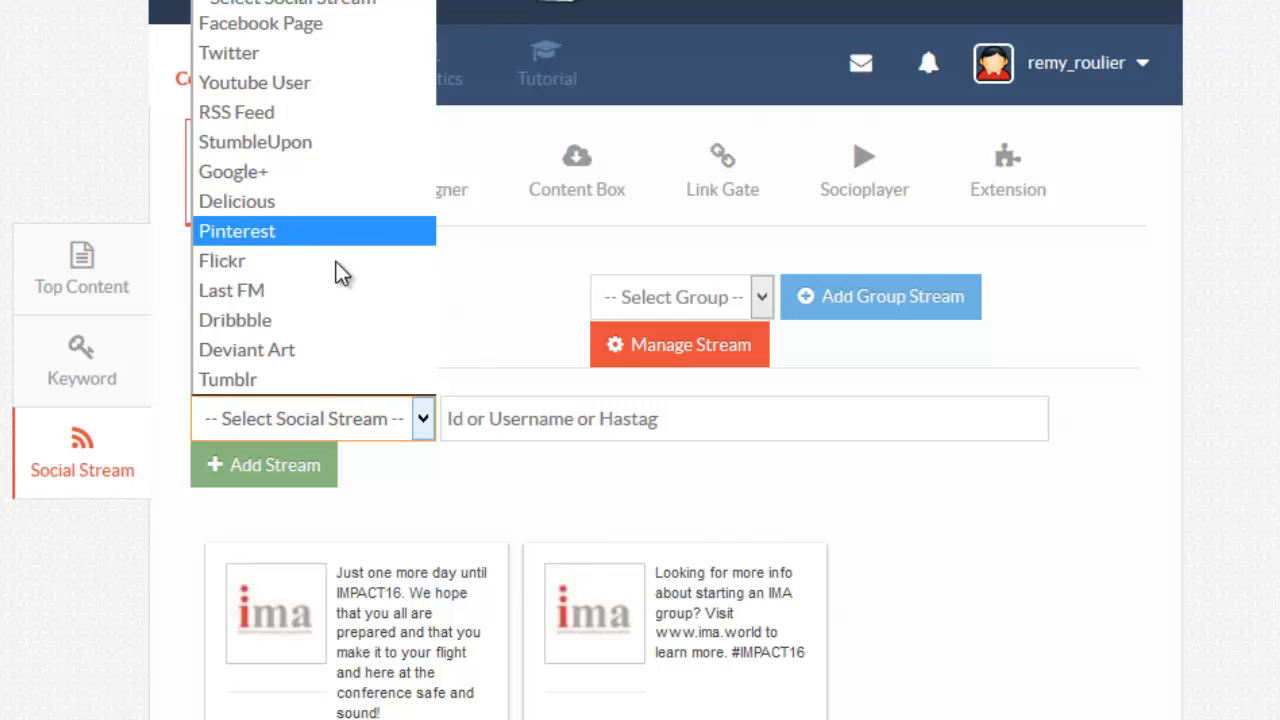
left_click(1100, 462)
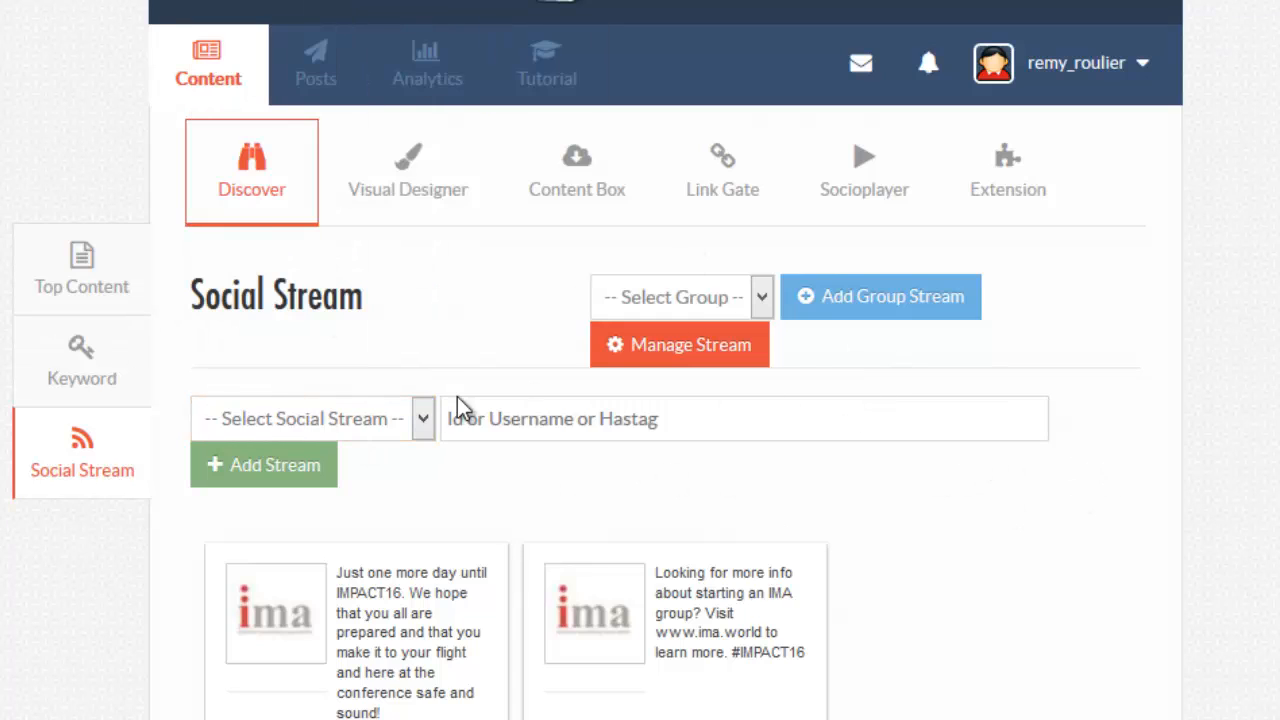
Step: Look through the posts shown by the existing social streams
scroll(497, 434, "down", 5)
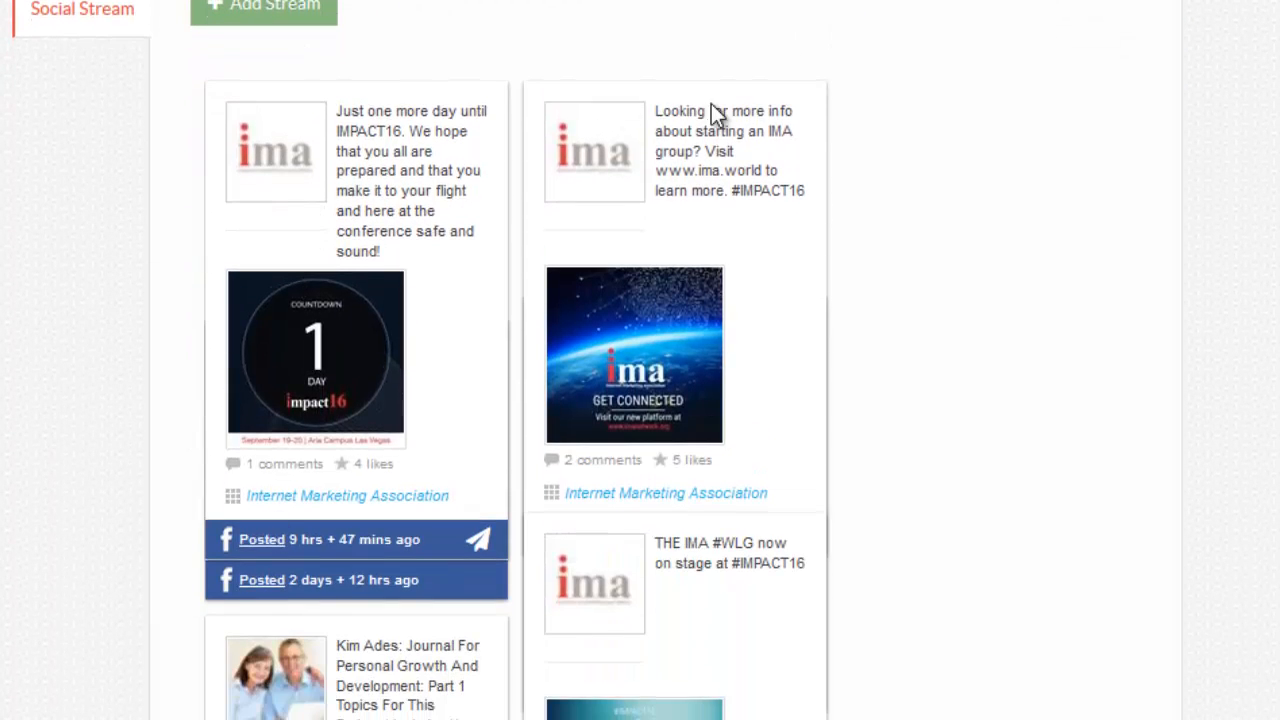
scroll(248, 362, "up", 3)
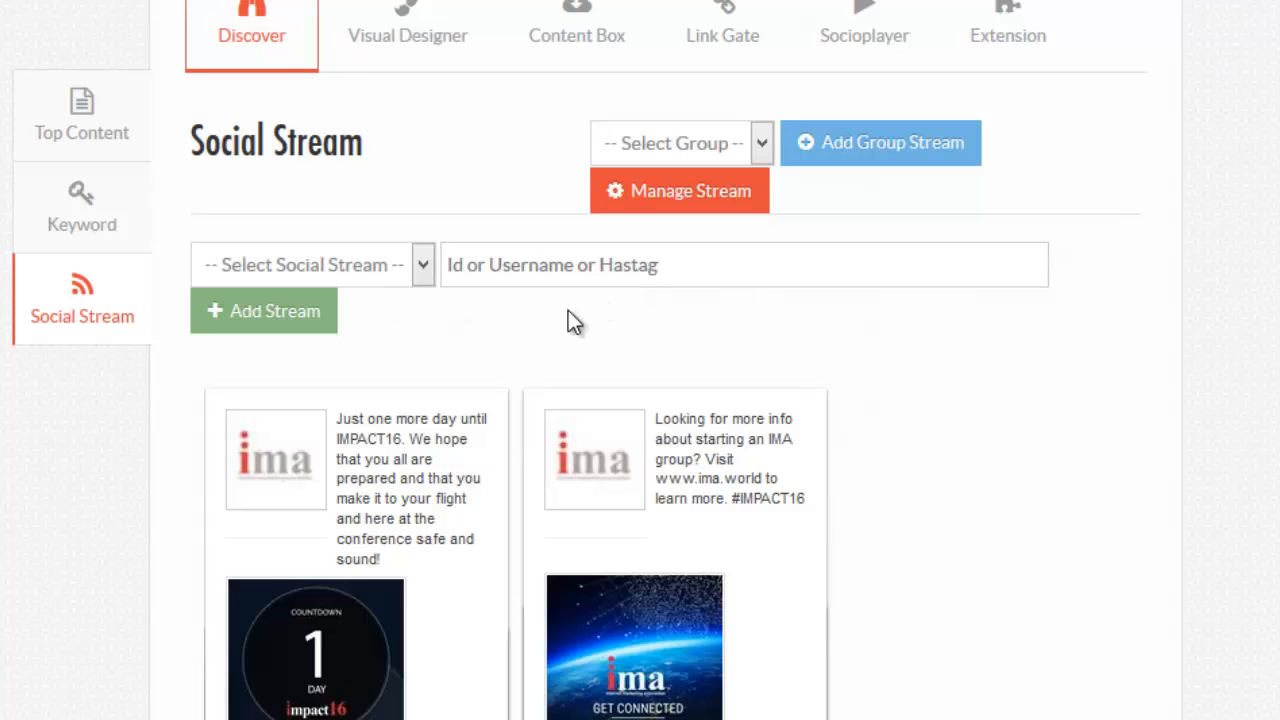
scroll(1123, 509, "down", 3)
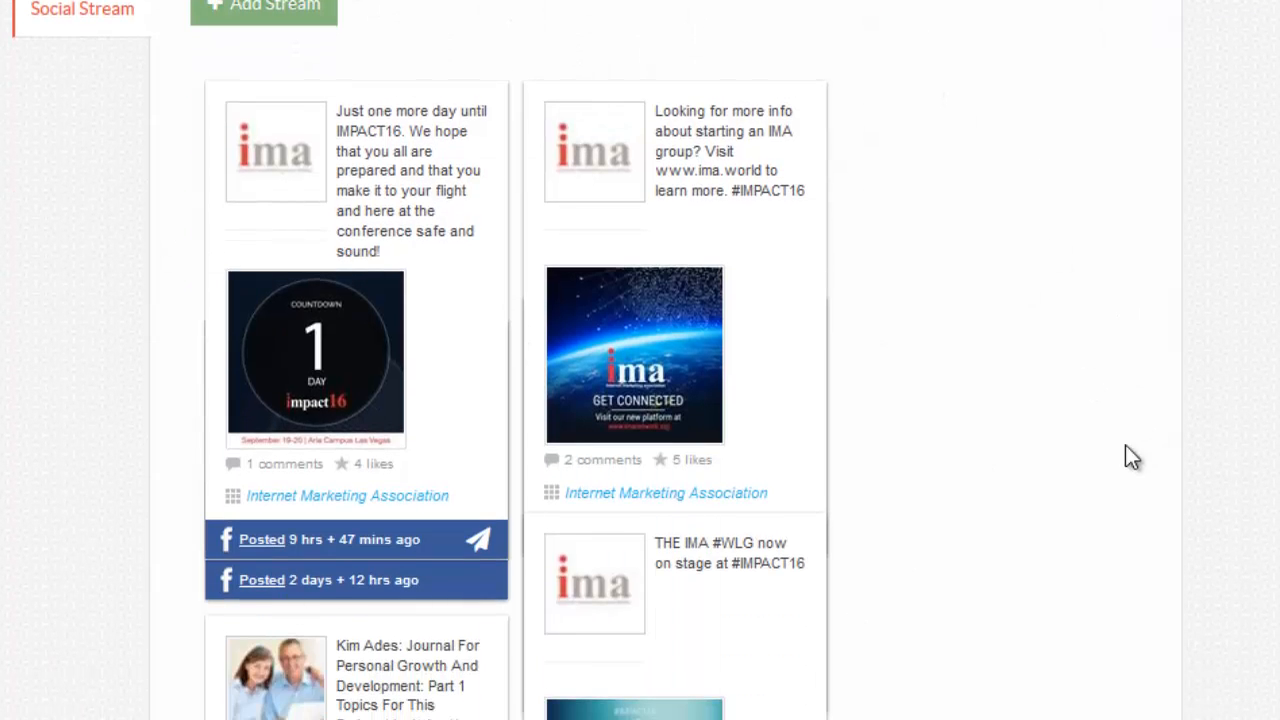
scroll(1098, 338, "up", 2)
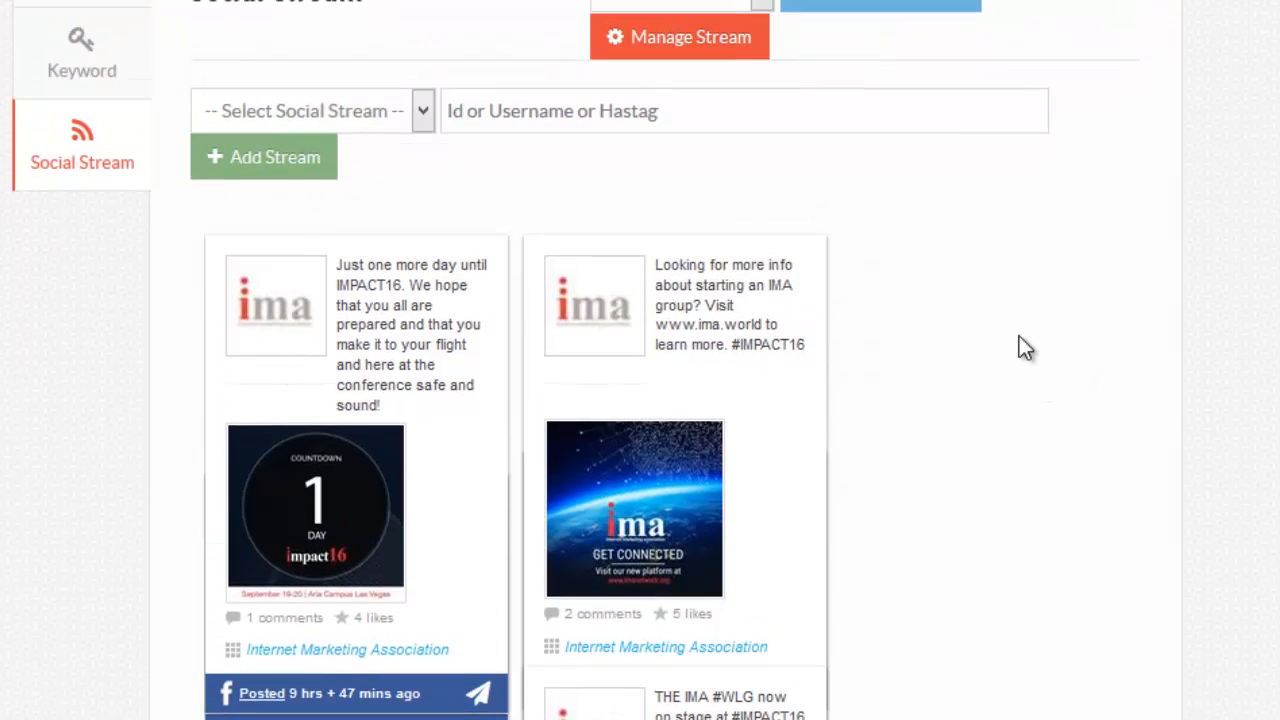
scroll(1015, 331, "up", 2)
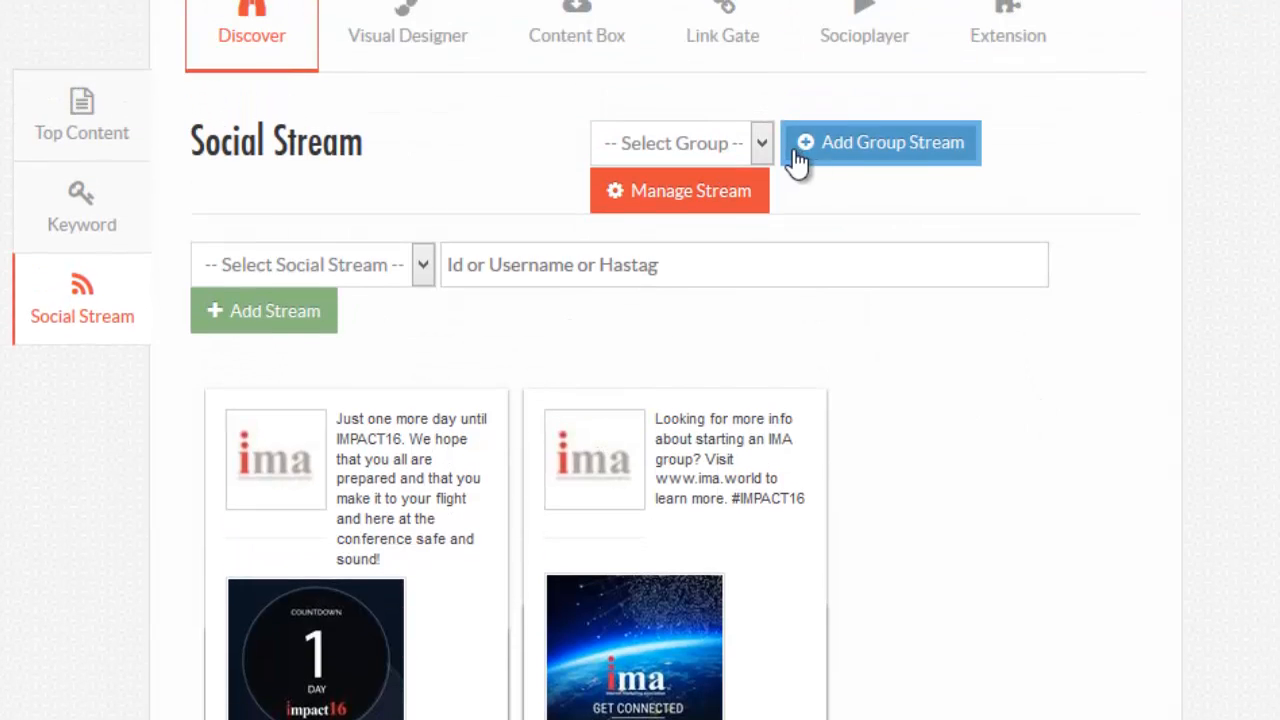
Step: Choose Facebook Page as the new social stream's type and try to add it without a page ID
left_click(422, 265)
left_click(346, 326)
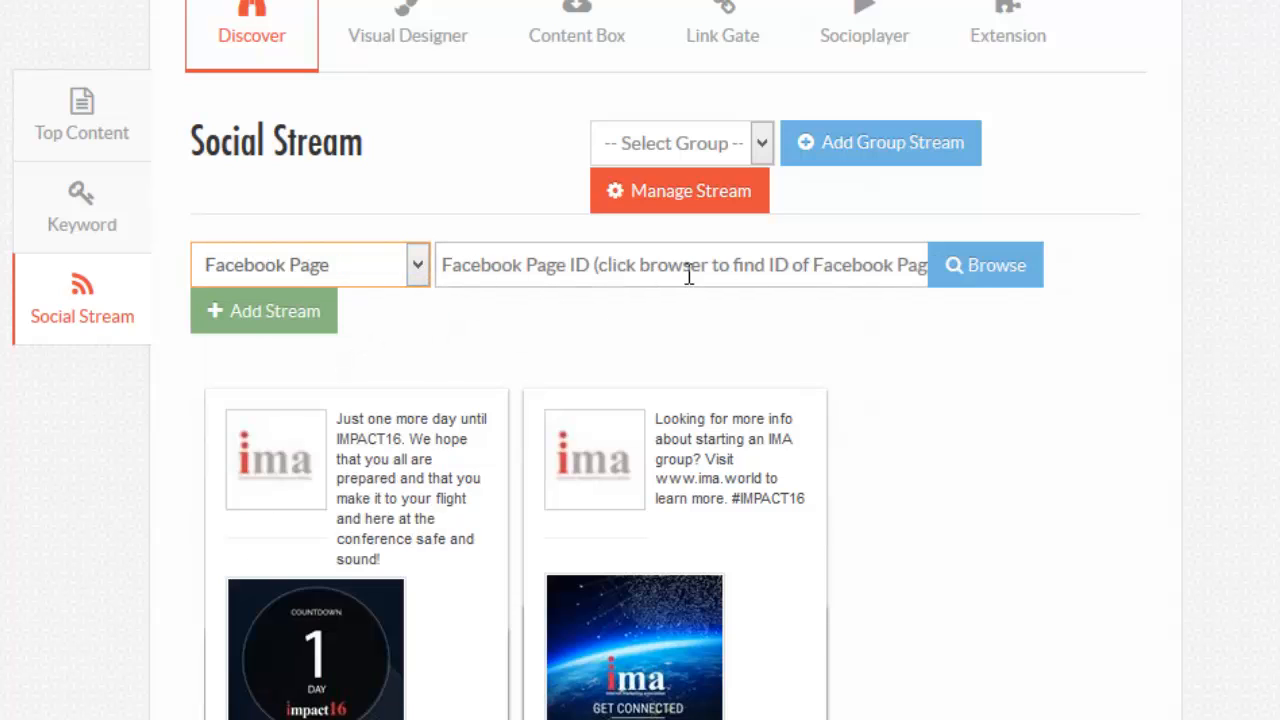
left_click(263, 322)
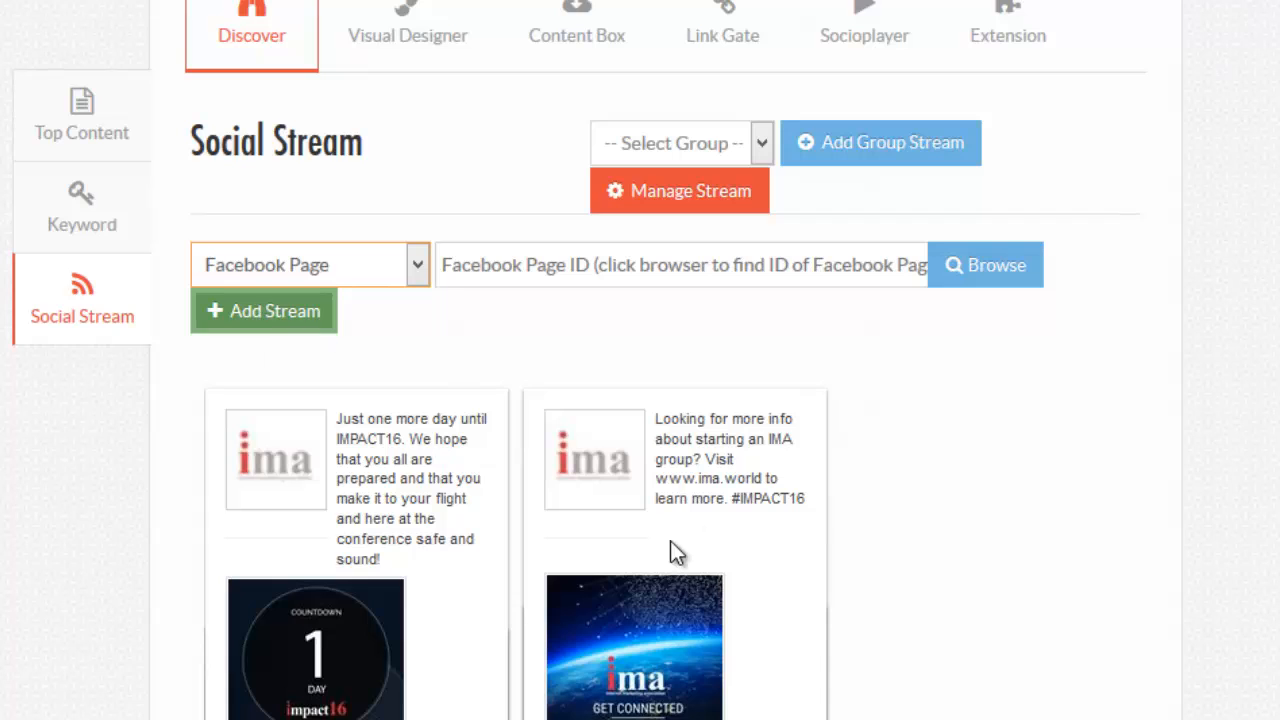
scroll(283, 345, "down", 2)
scroll(900, 615, "up", 3)
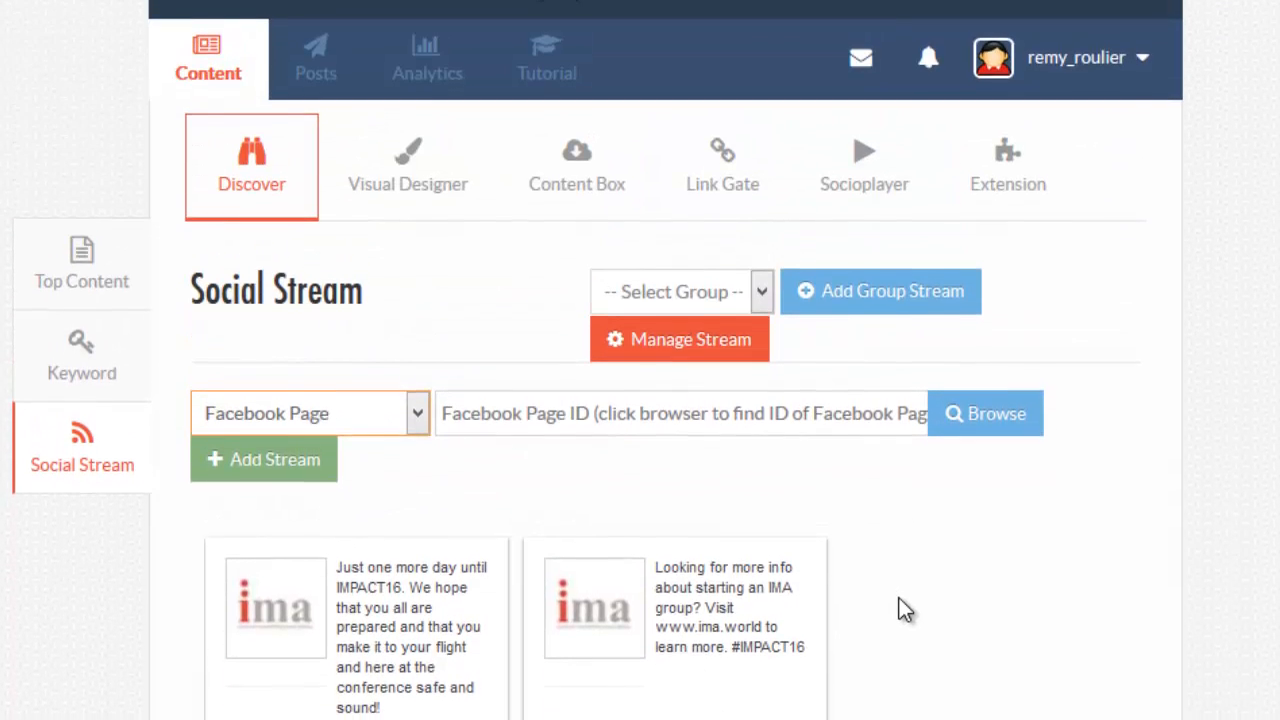
scroll(899, 598, "down", 2)
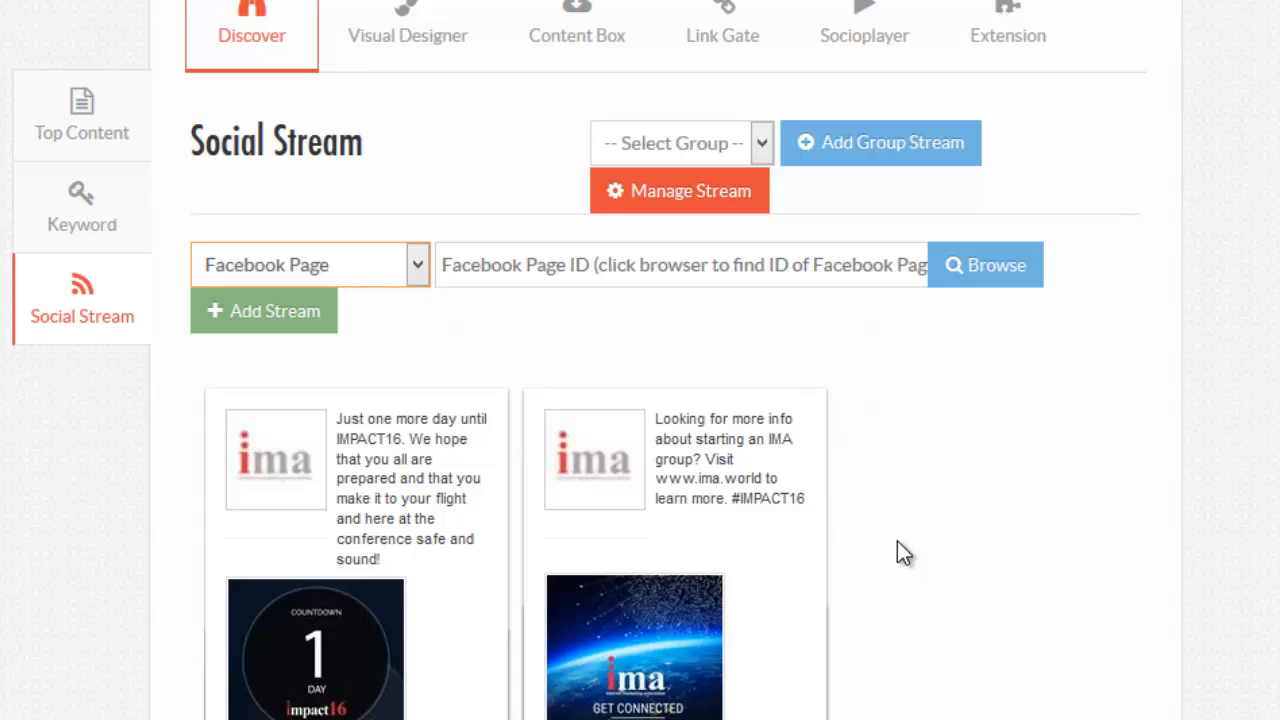
scroll(961, 459, "down", 2)
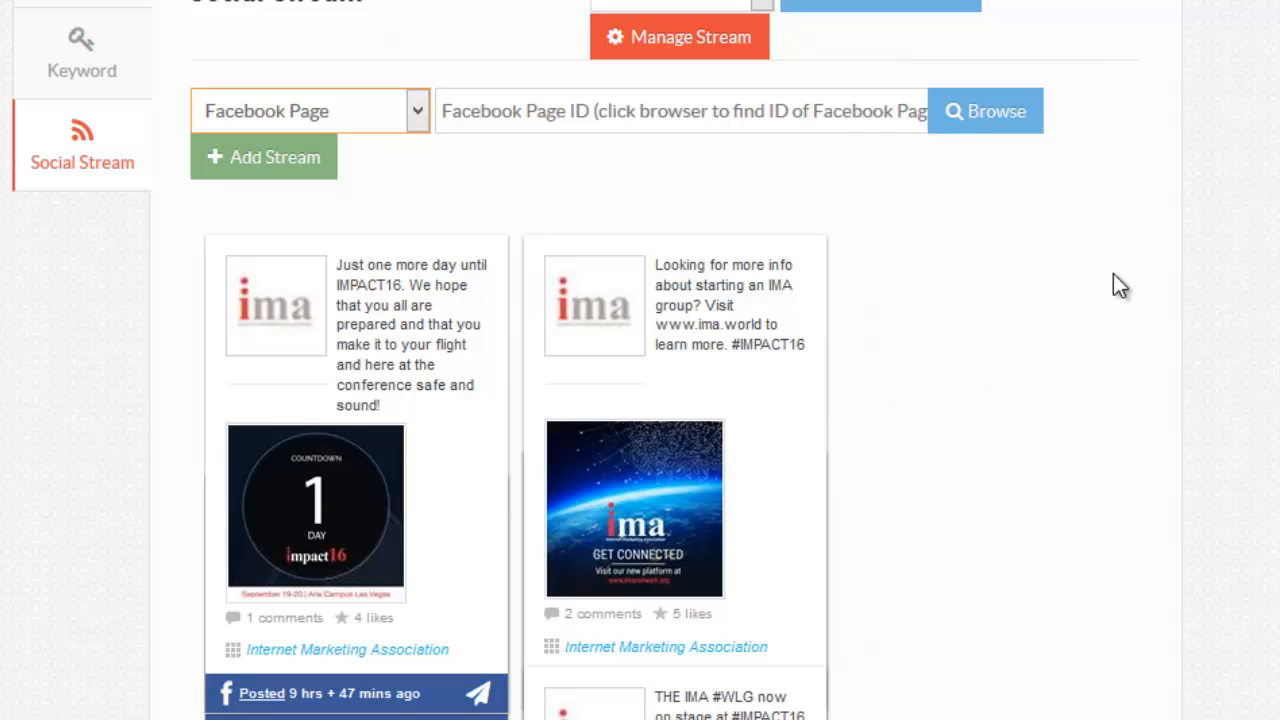
scroll(820, 508, "up", 2)
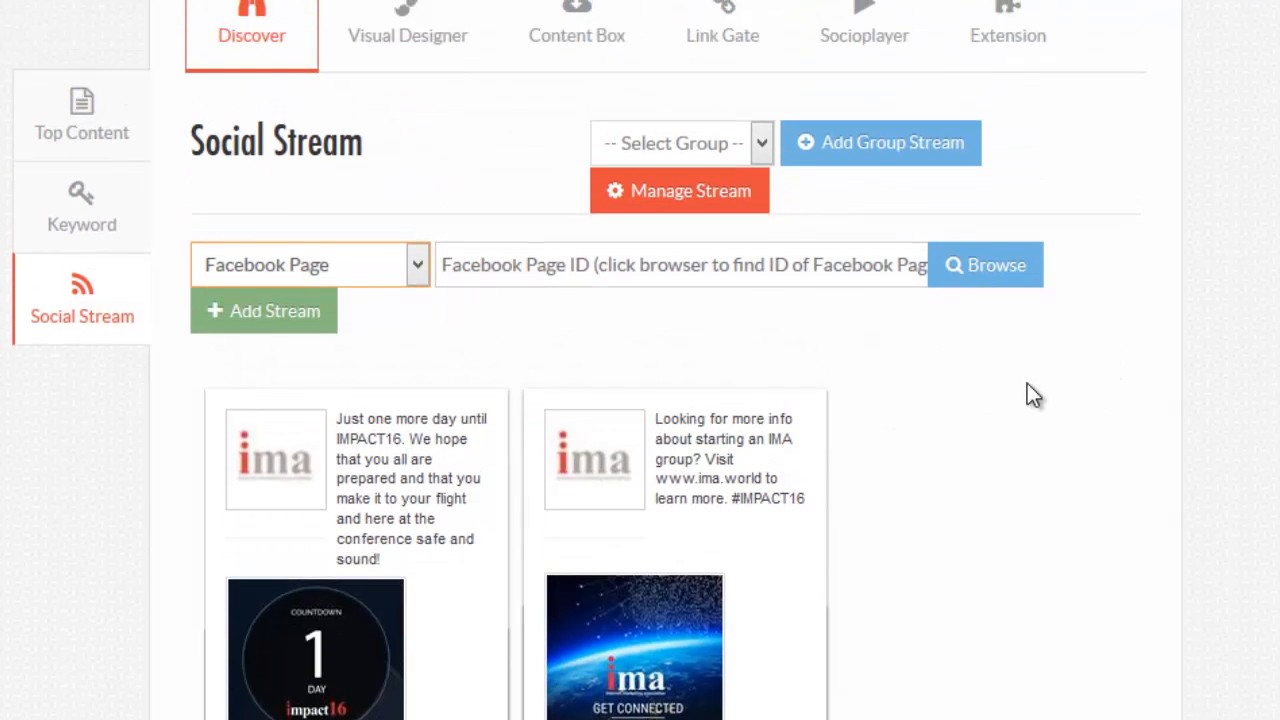
left_click(936, 414)
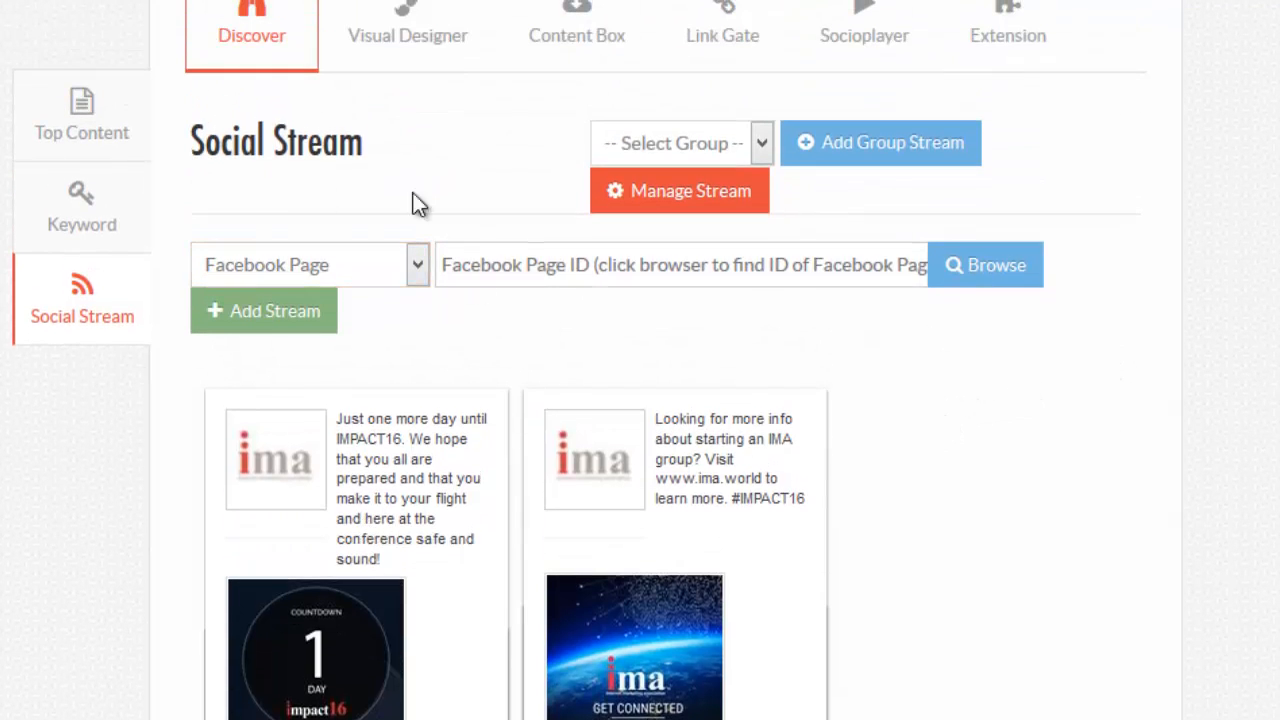
Step: Open the Visual Designer and browse its template gallery down to the last designs
scroll(556, 248, "up", 2)
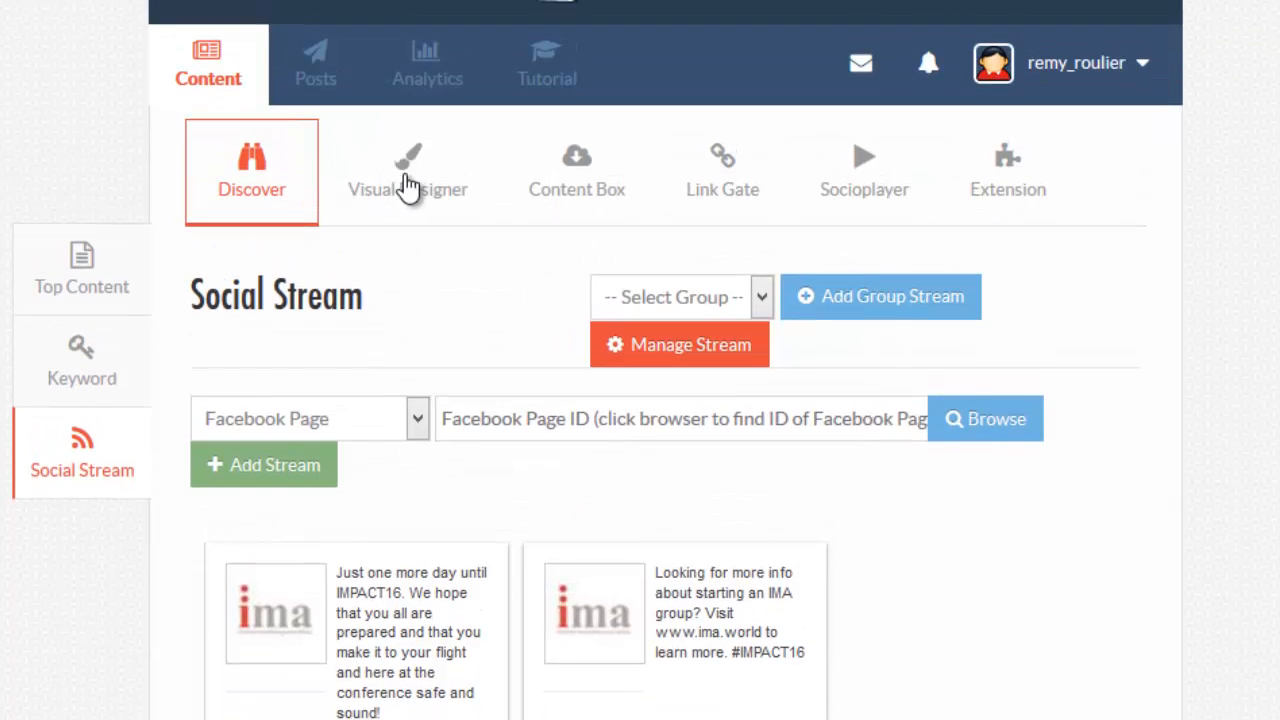
left_click(410, 183)
scroll(551, 240, "down", 3)
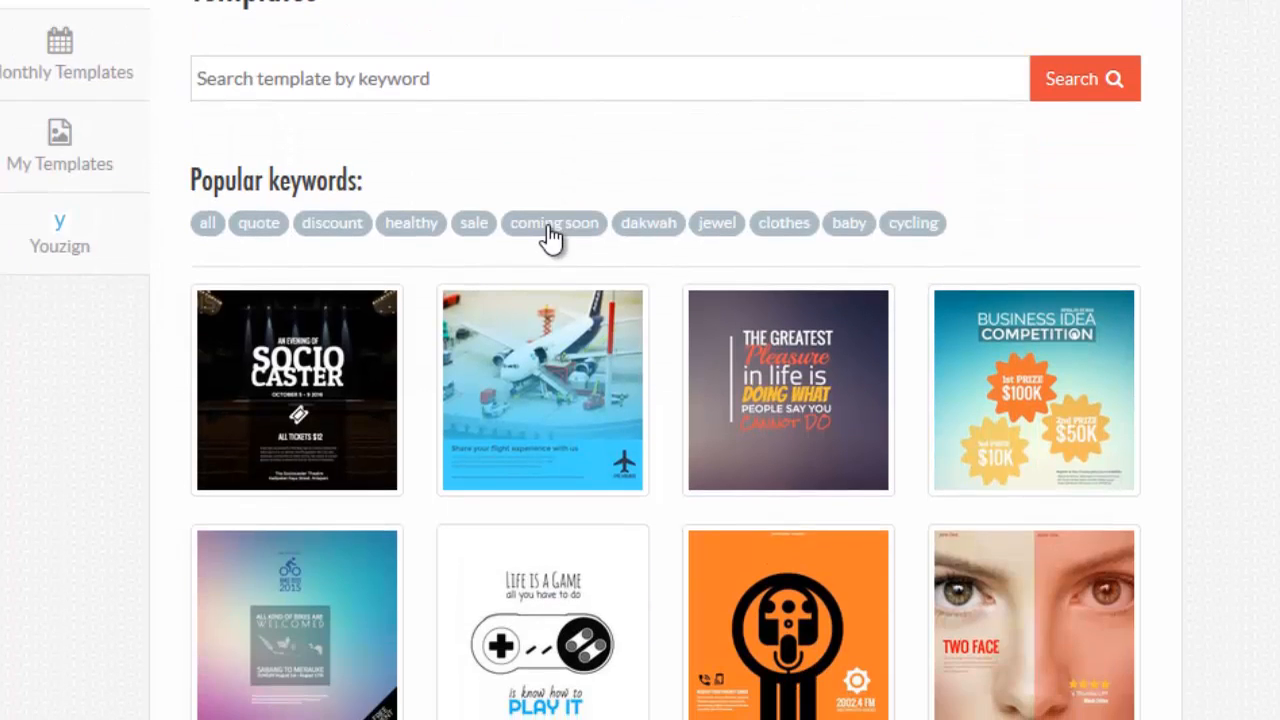
scroll(86, 200, "up", 2)
scroll(640, 260, "down", 3)
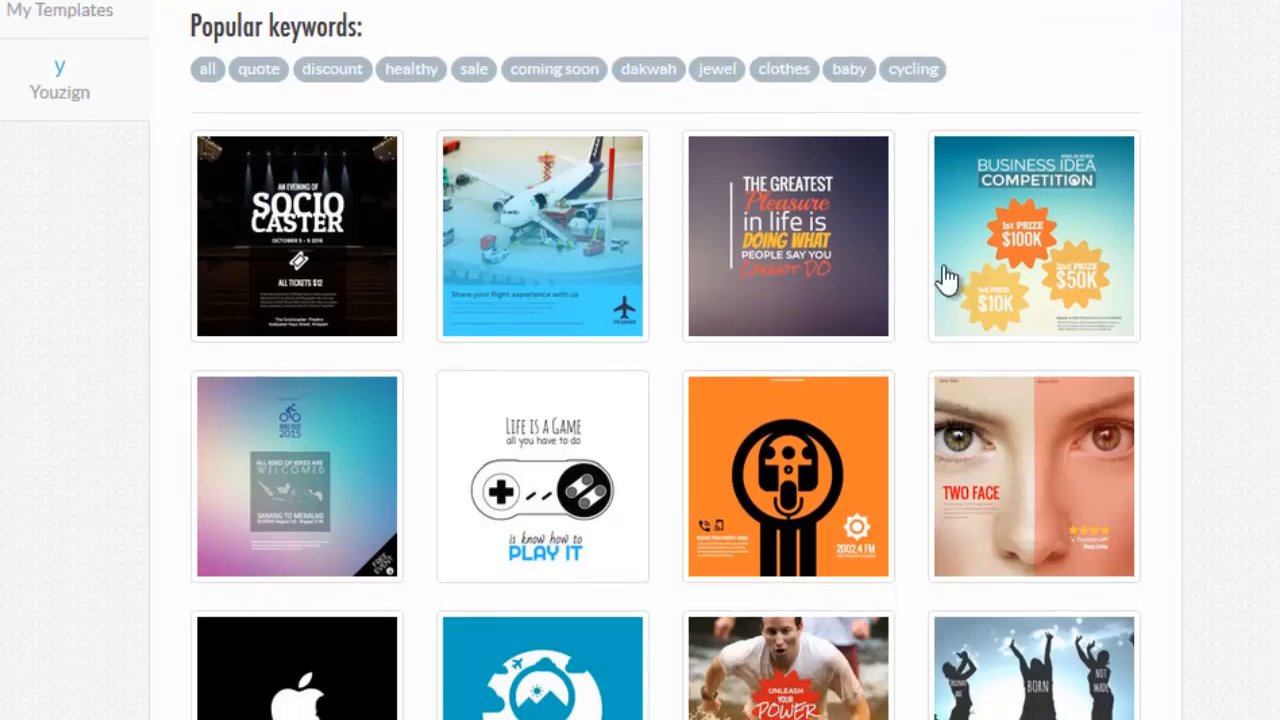
scroll(930, 270, "down", 1)
scroll(897, 336, "down", 15)
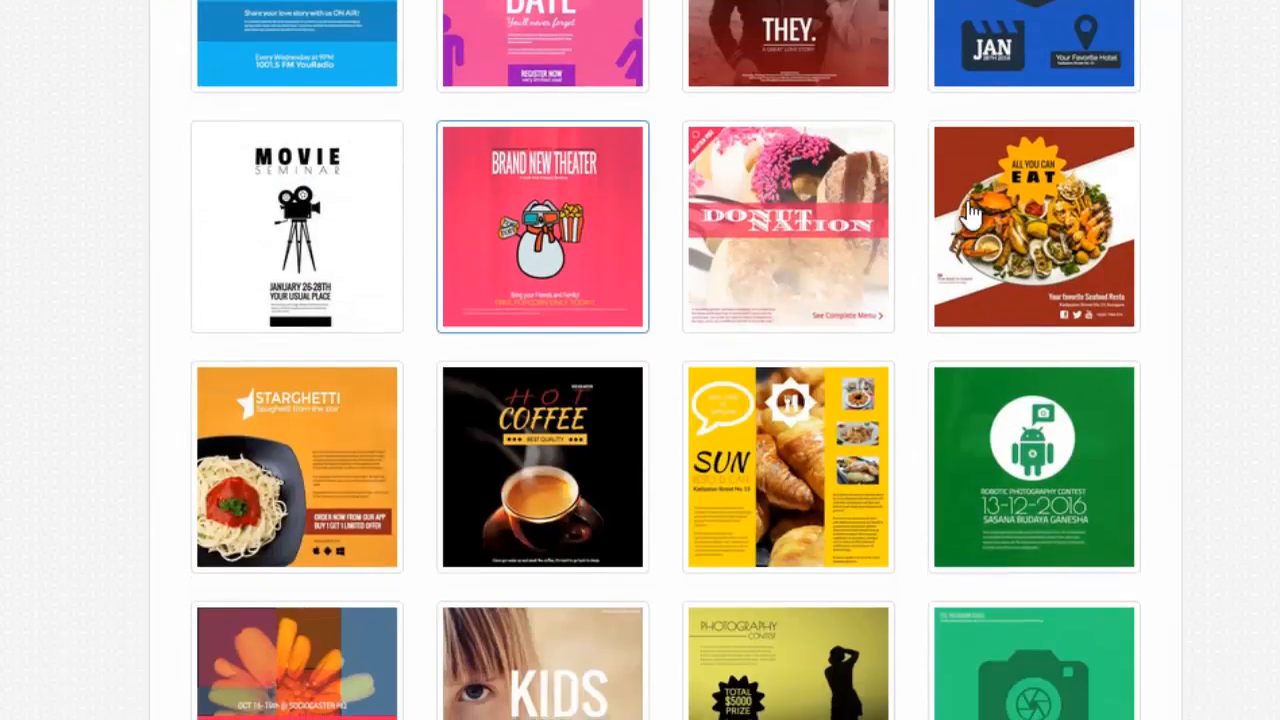
scroll(790, 345, "down", 7)
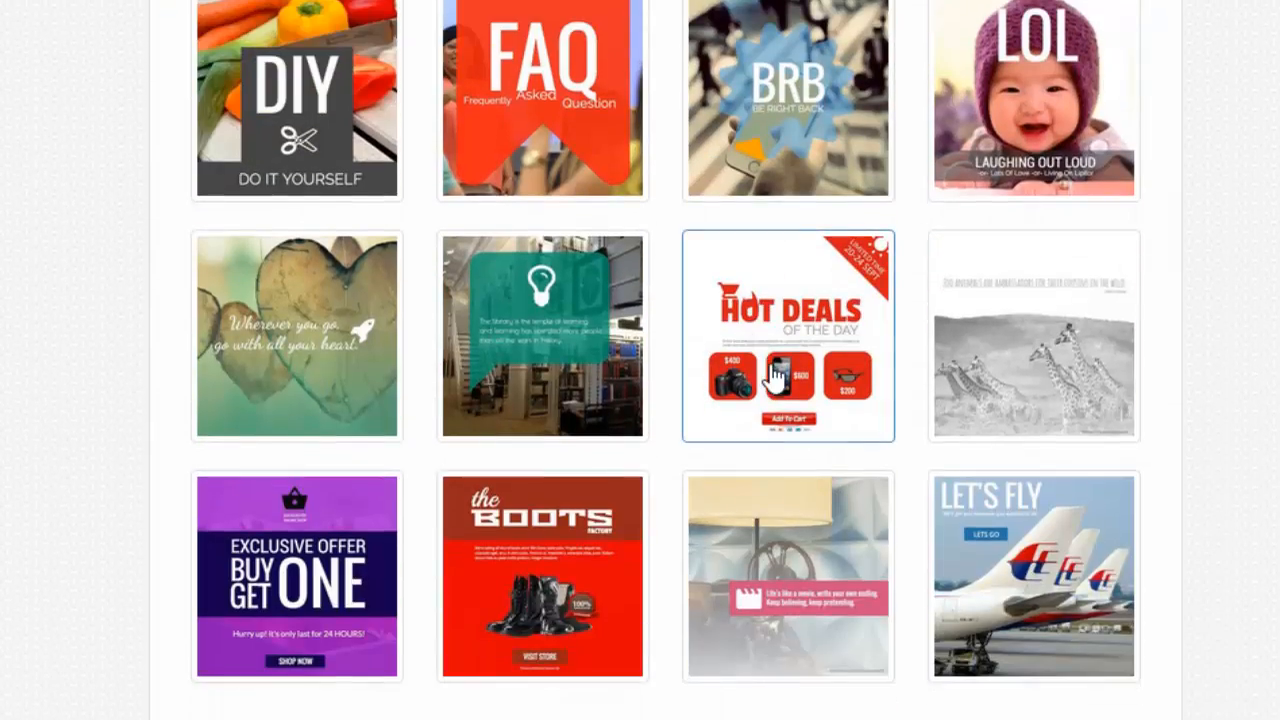
Step: Look back through the template gallery and open the Business Idea Competition template for editing
scroll(666, 355, "down", 7)
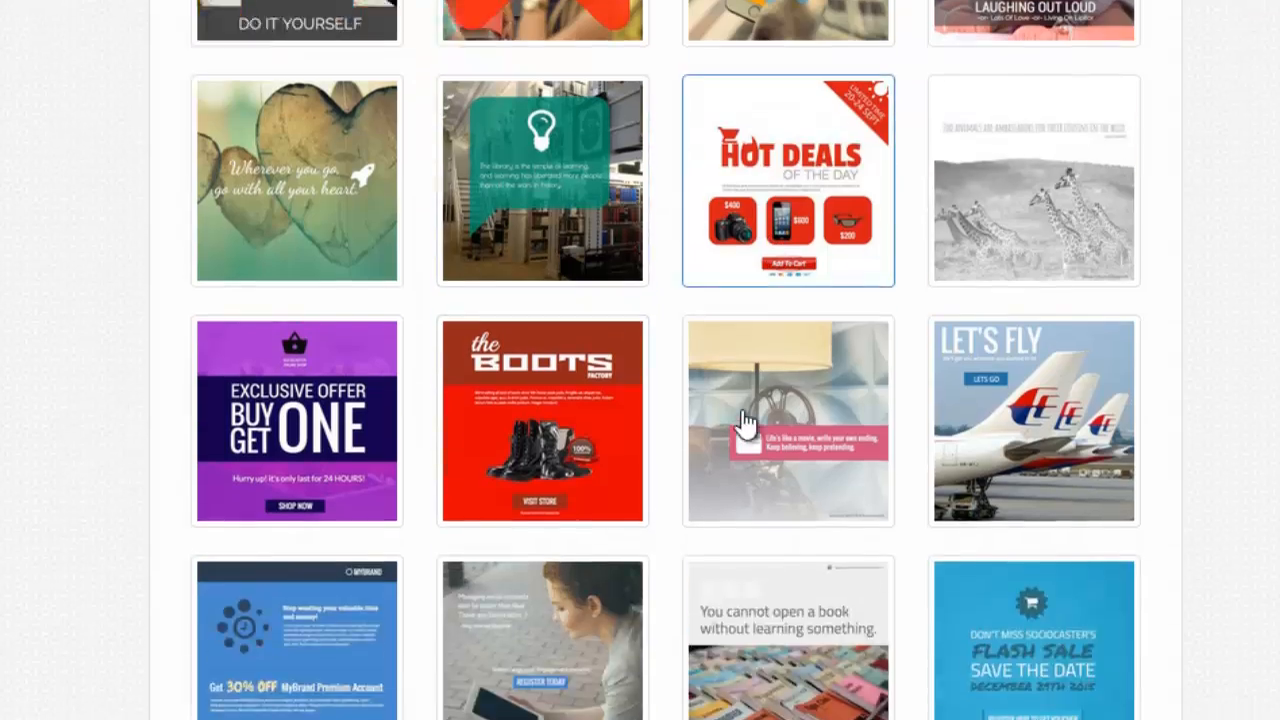
scroll(800, 675, "up", 20)
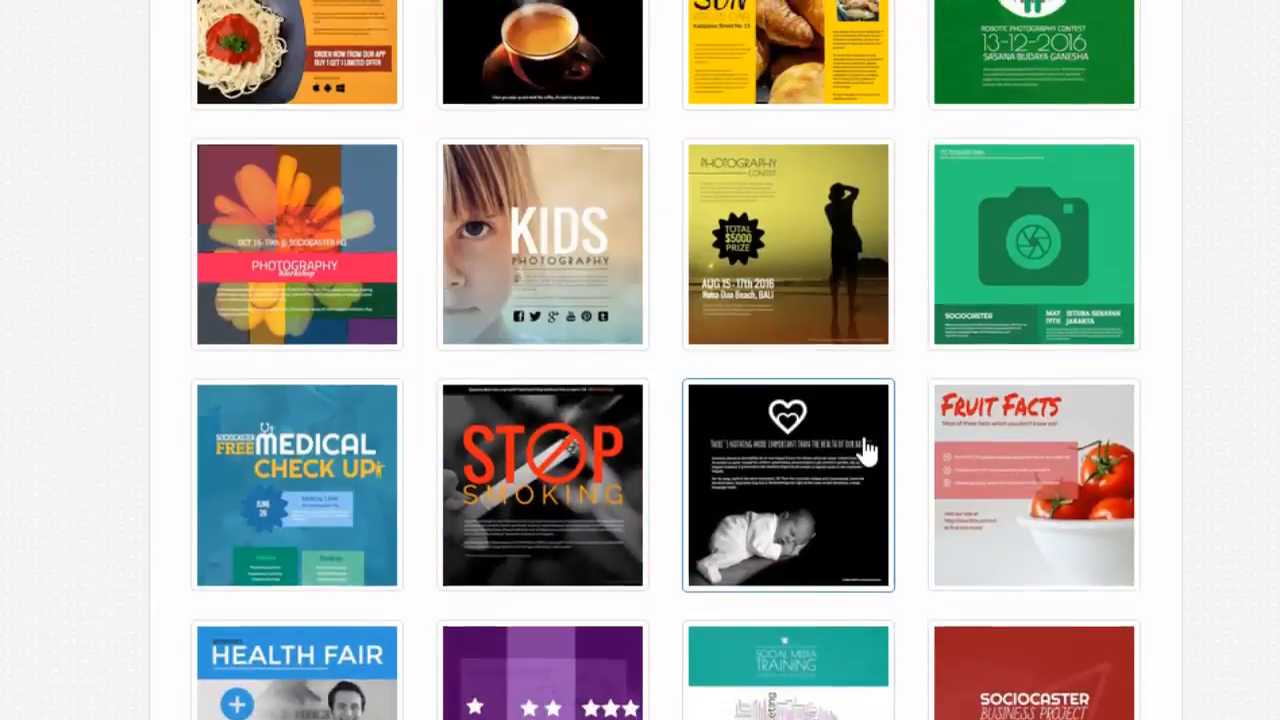
scroll(837, 334, "up", 6)
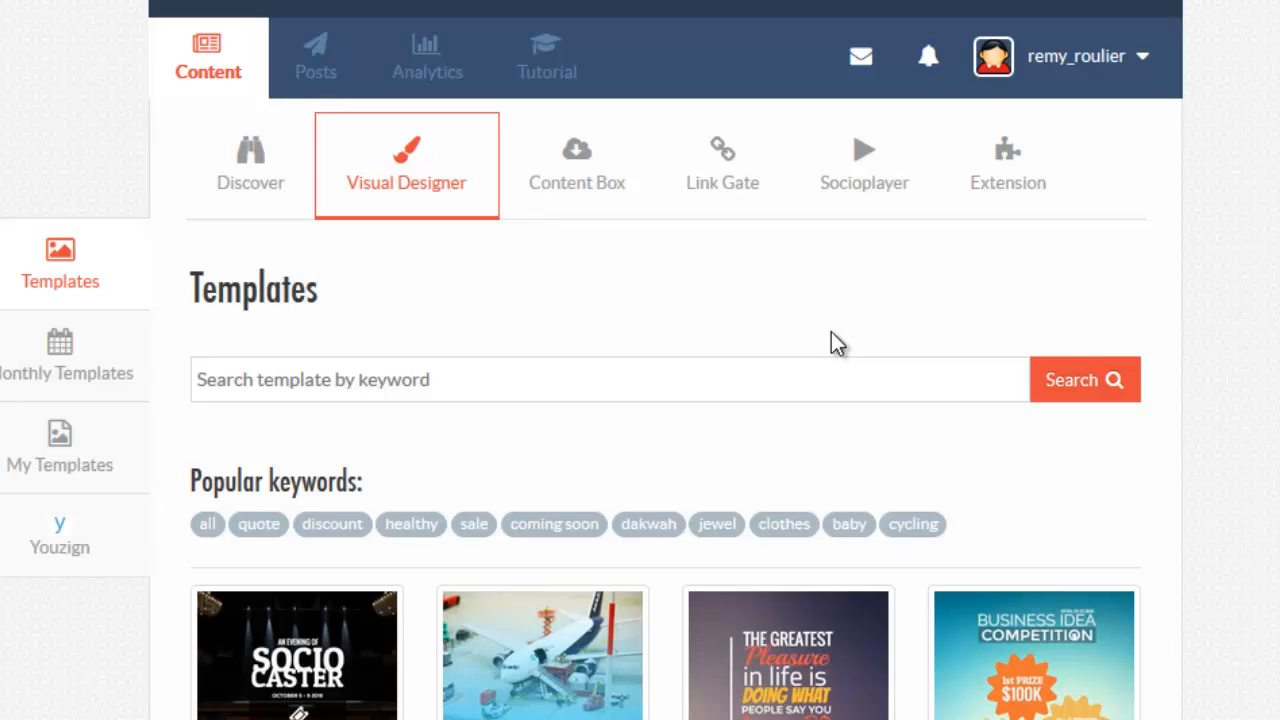
scroll(673, 325, "down", 6)
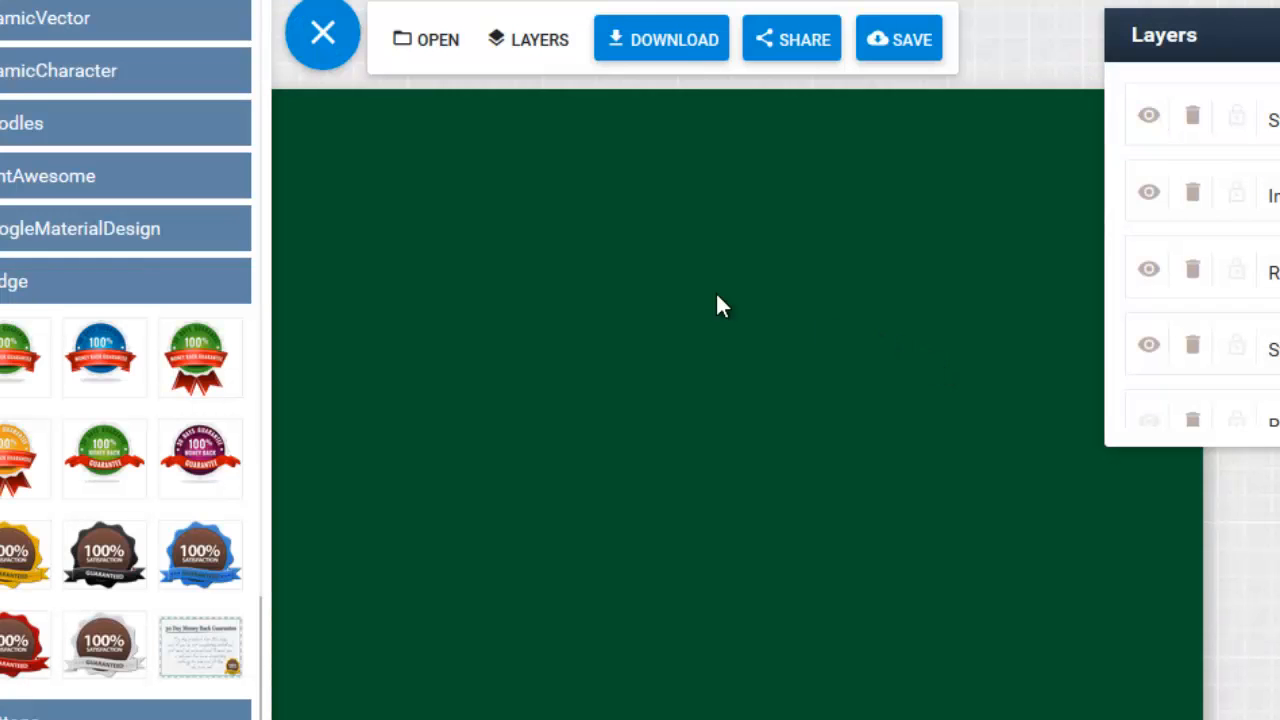
scroll(613, 267, "down", 2)
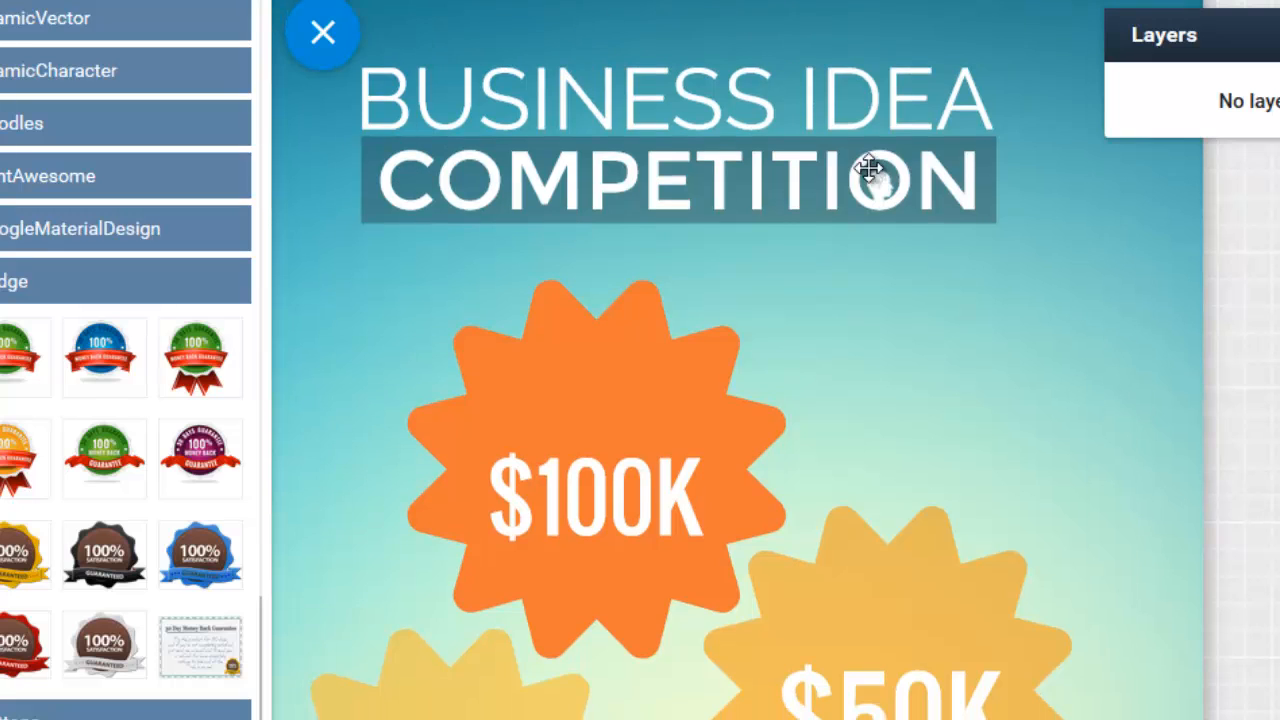
scroll(500, 327, "down", 2)
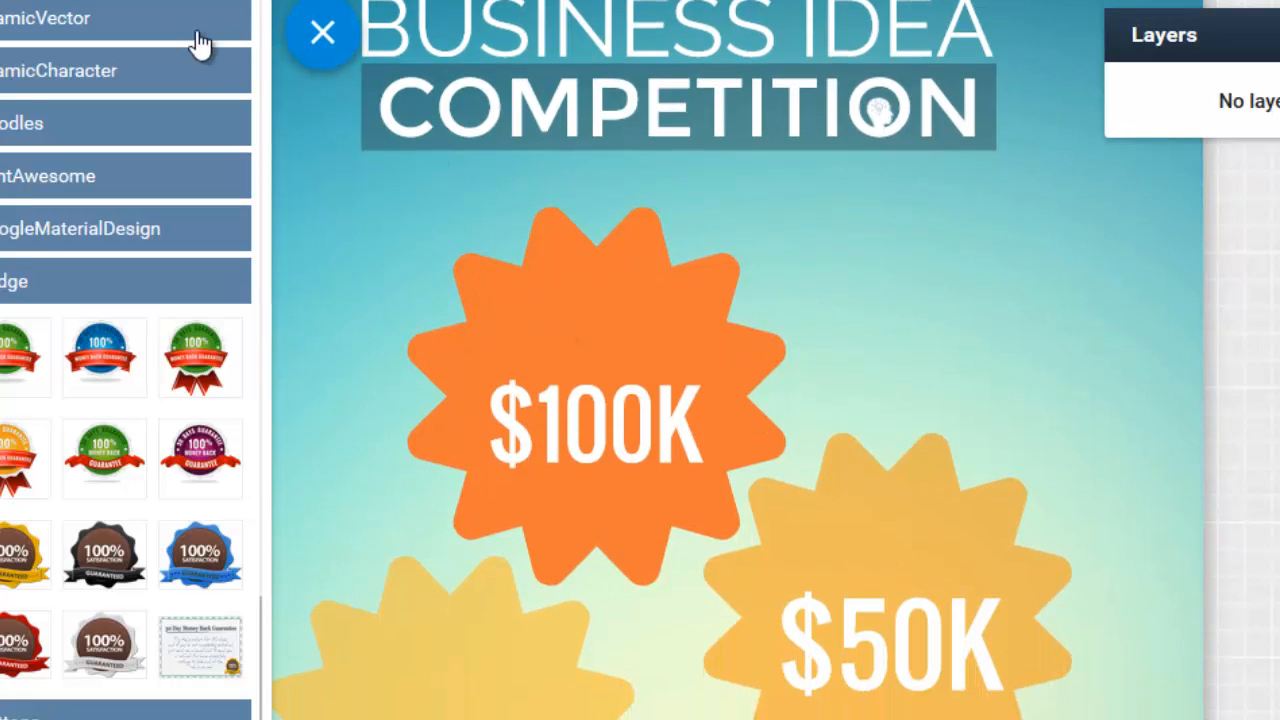
Step: Expand the Buttons sticker category and look through the Add To Cart, Buy Now and Download Now designs
scroll(100, 400, "down", 1)
scroll(69, 206, "up", 1)
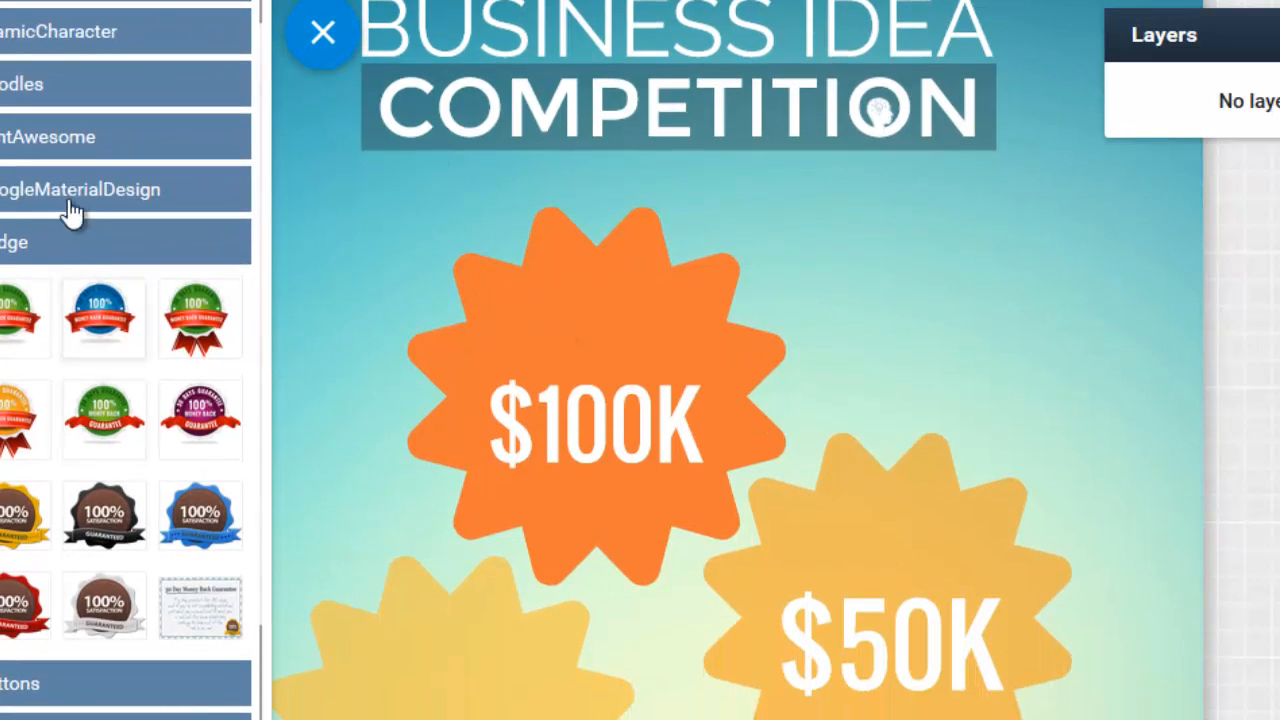
scroll(100, 329, "down", 1)
left_click(16, 570)
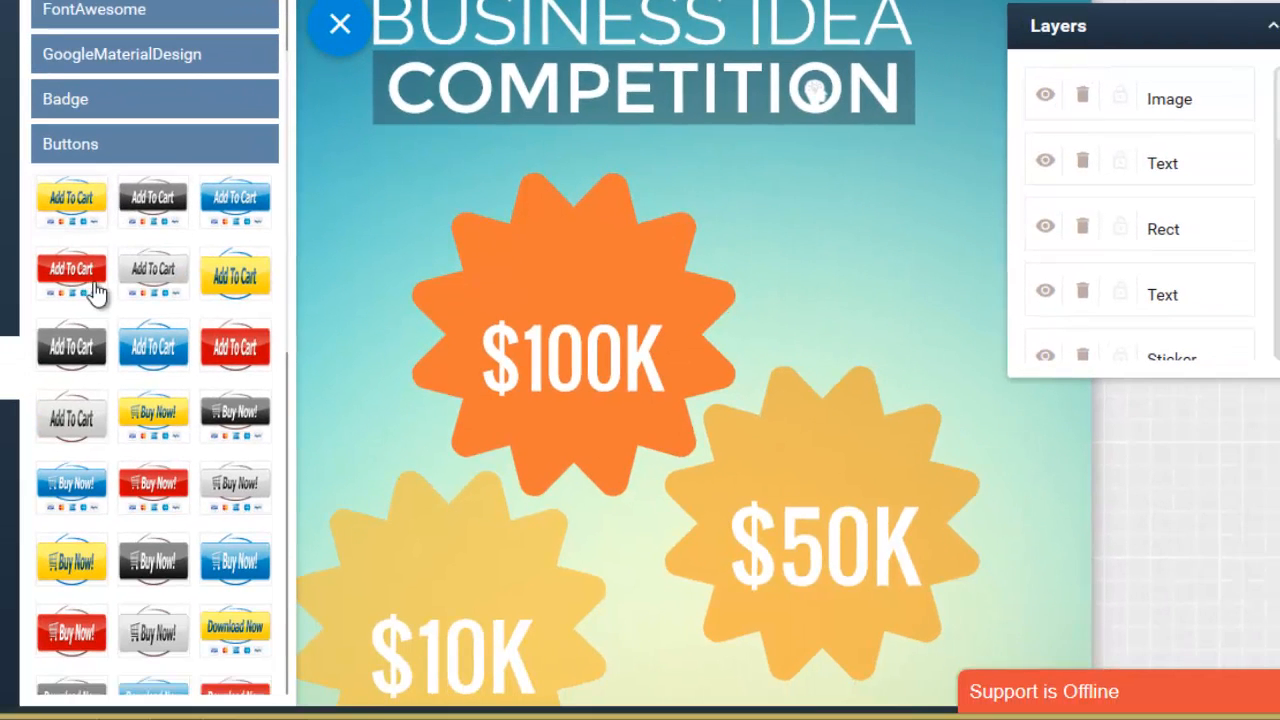
scroll(64, 320, "down", 2)
scroll(67, 97, "up", 3)
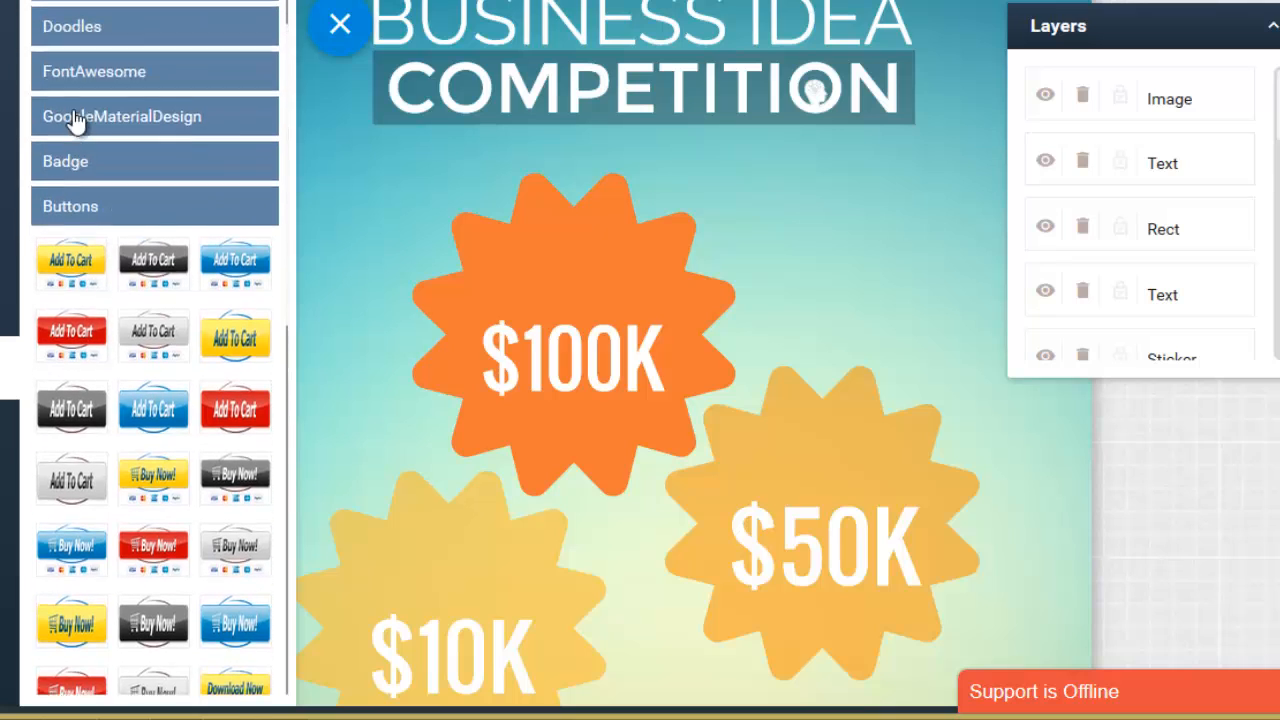
Step: Add the orange 30 Days Guarantee badge with red ribbons, shrink it to about half size and place it above the 2nd prize star
left_click(62, 170)
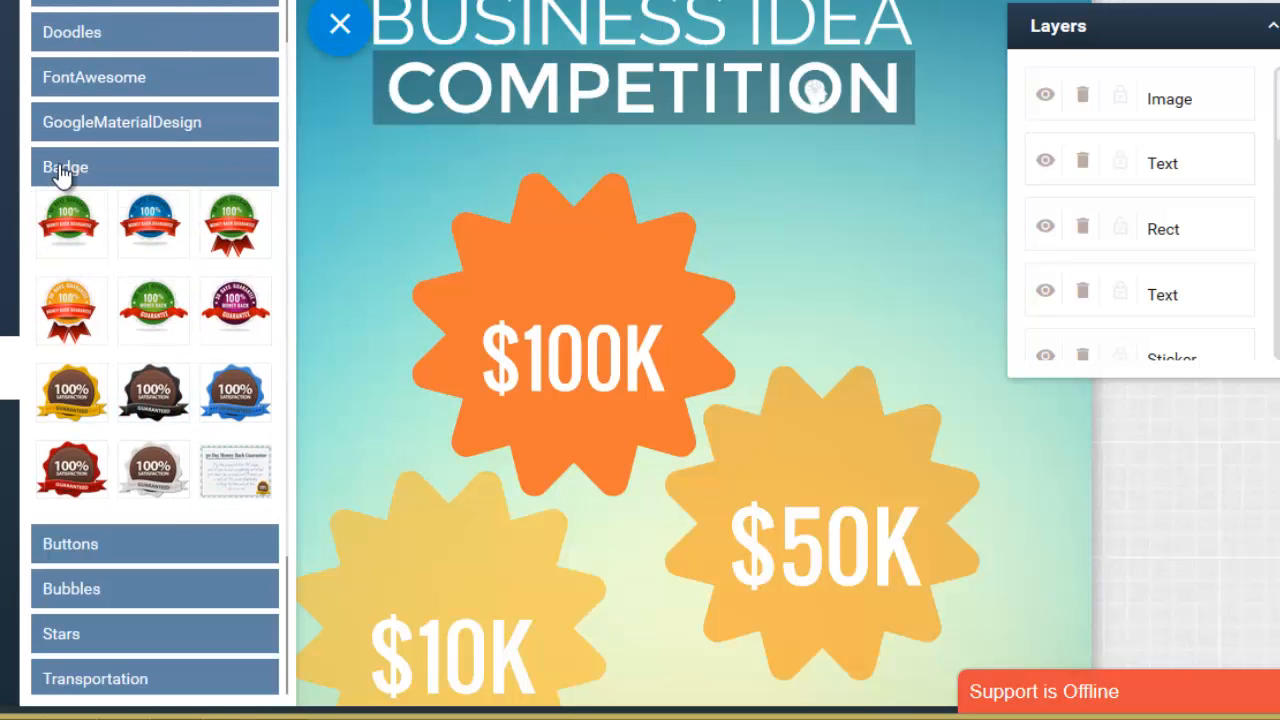
left_click(72, 325)
left_click_drag(757, 277, 851, 374)
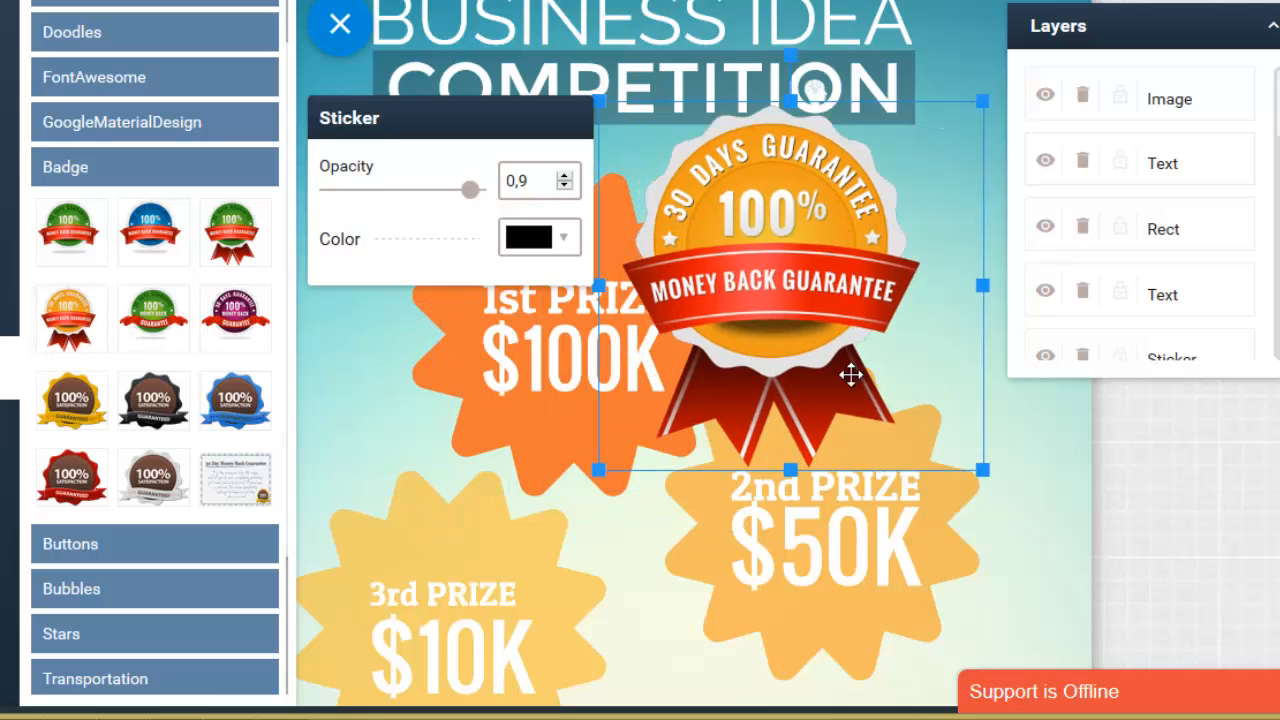
left_click_drag(962, 453, 768, 267)
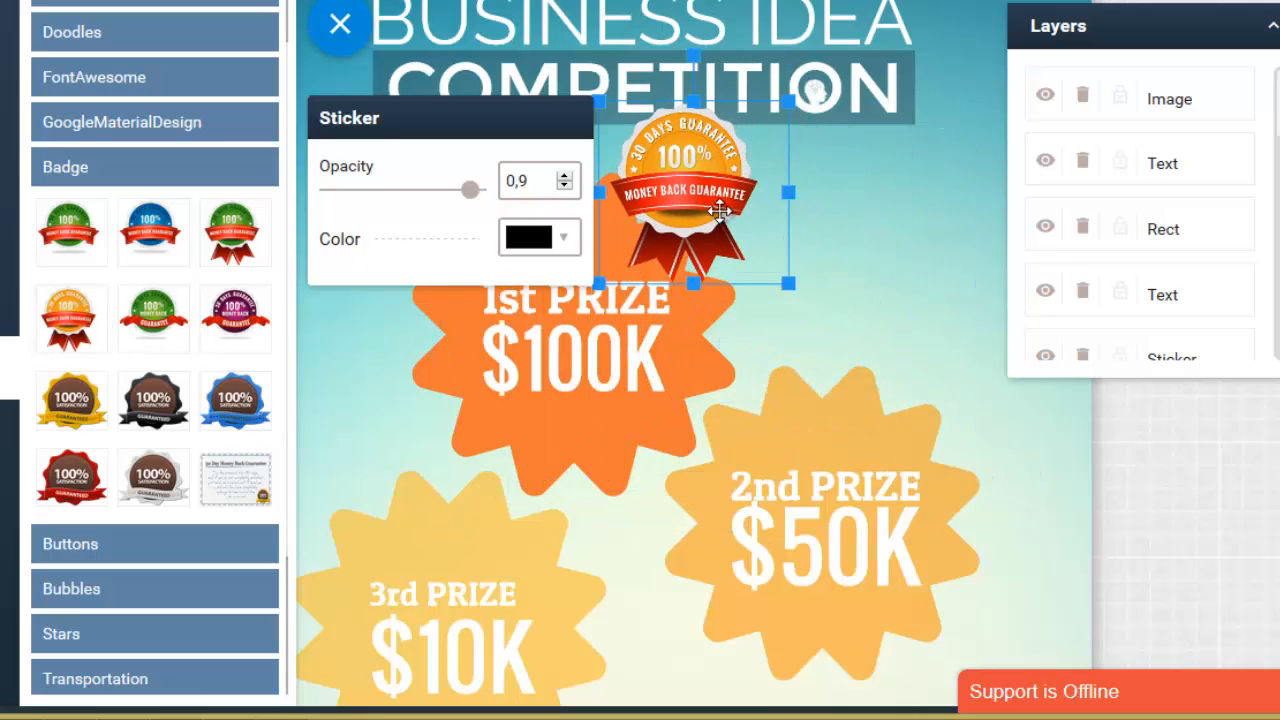
left_click_drag(767, 217, 925, 267)
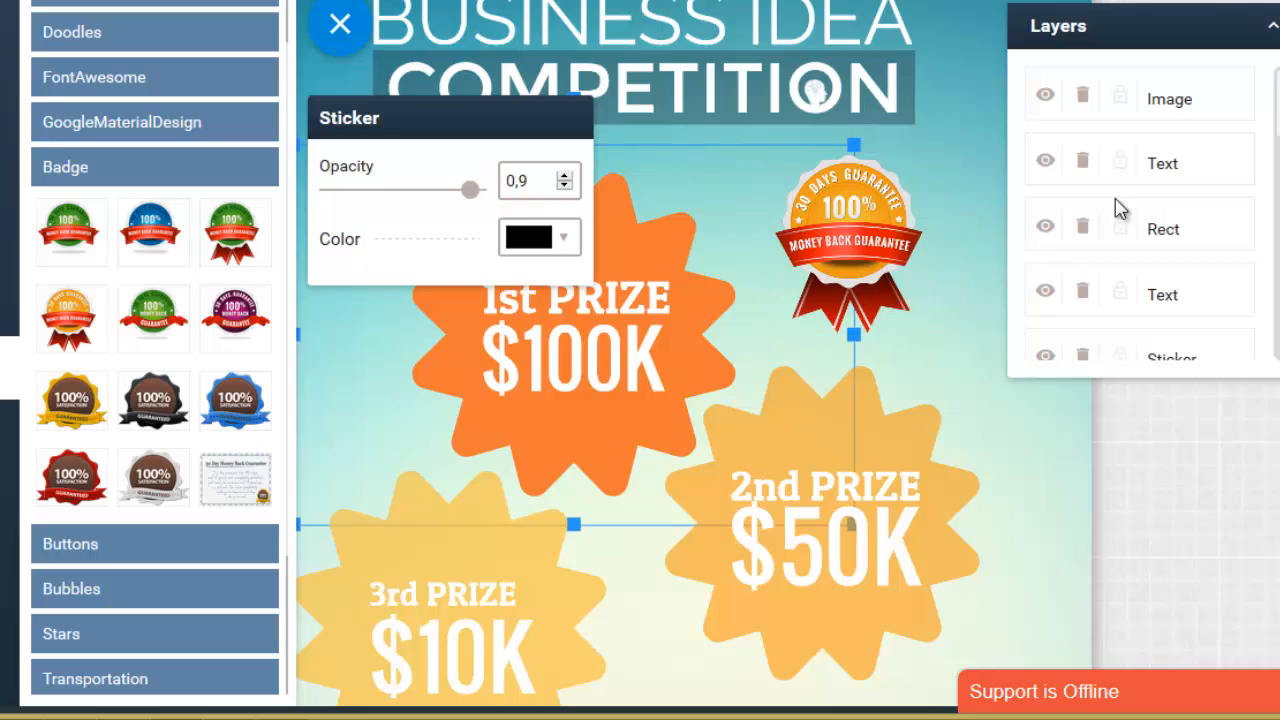
mouse_move(1277, 107)
left_mouse_down()
mouse_move(1277, 235)
mouse_move(1277, 104)
left_mouse_up()
Step: Look through the speech bubble designs in the Bubbles sticker category and collapse it again
left_click(68, 172)
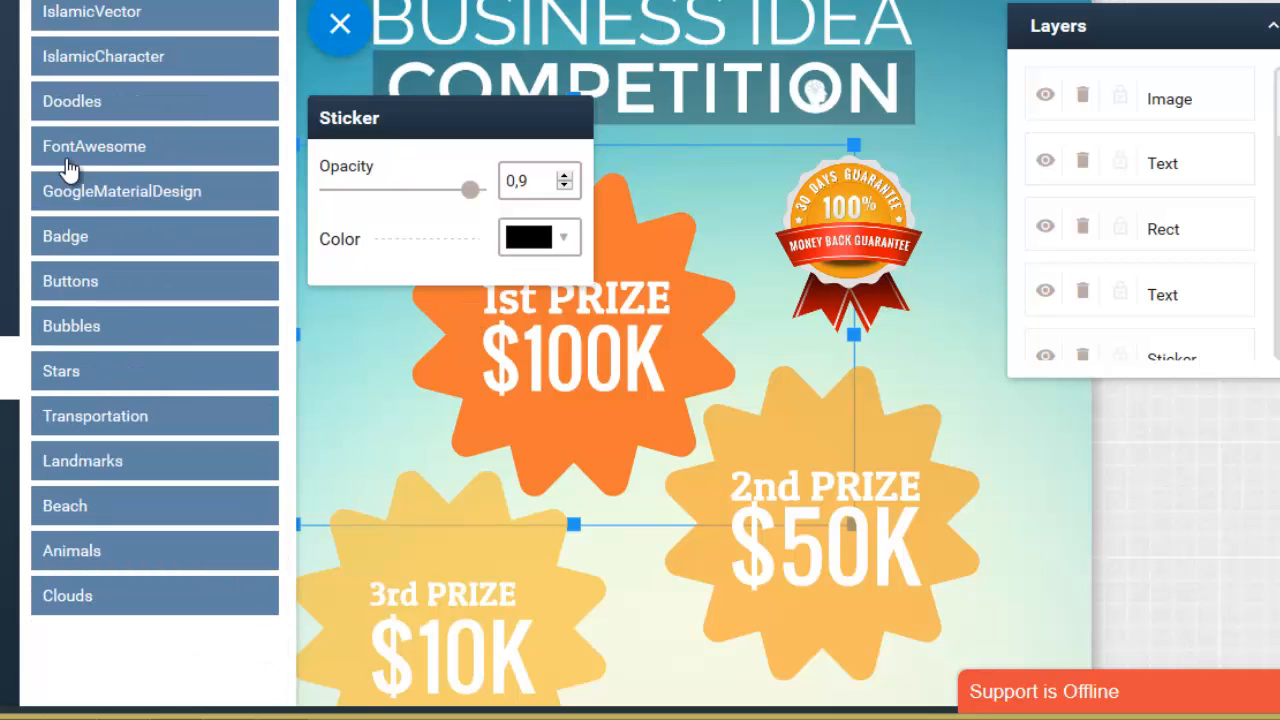
left_click(72, 326)
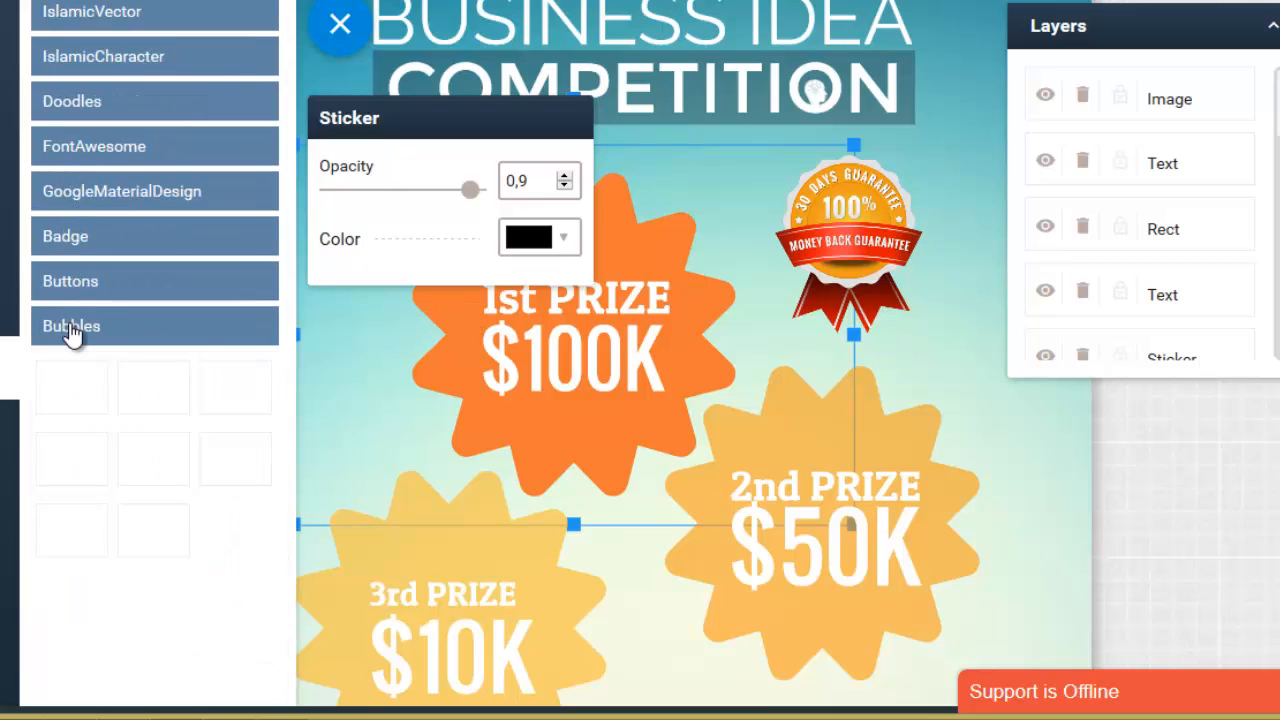
scroll(168, 373, "down", 1)
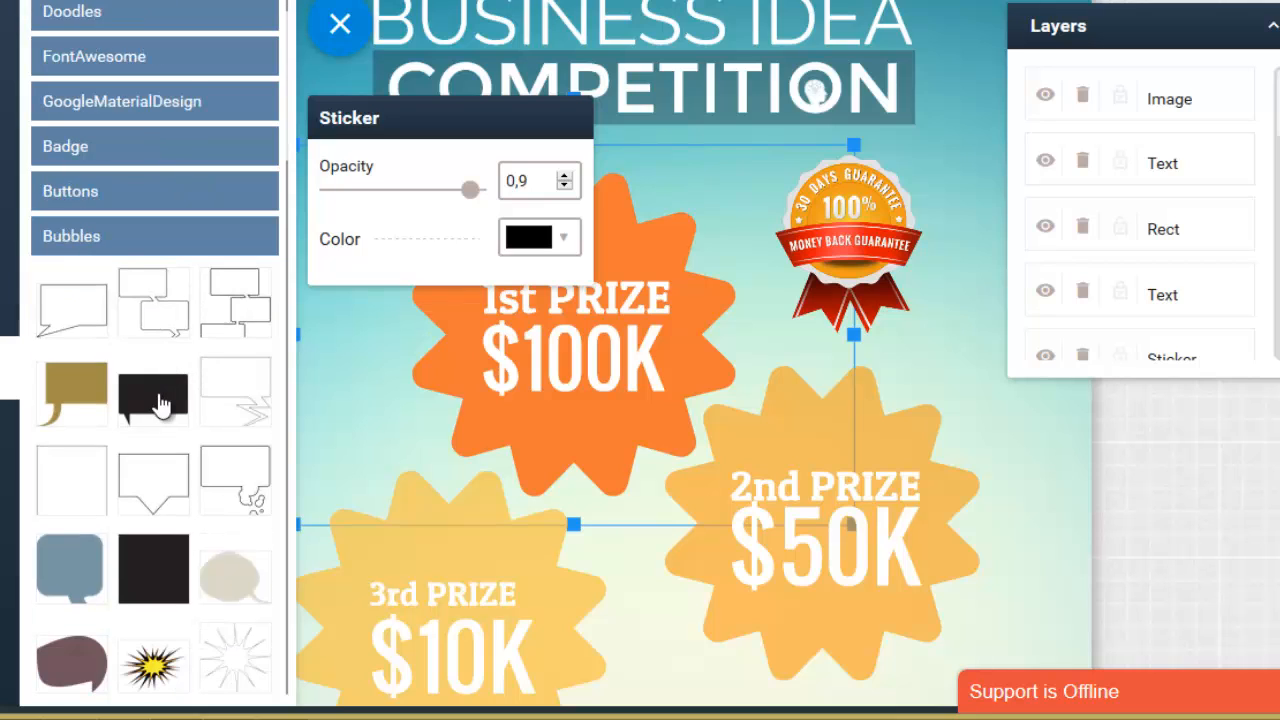
left_click(87, 236)
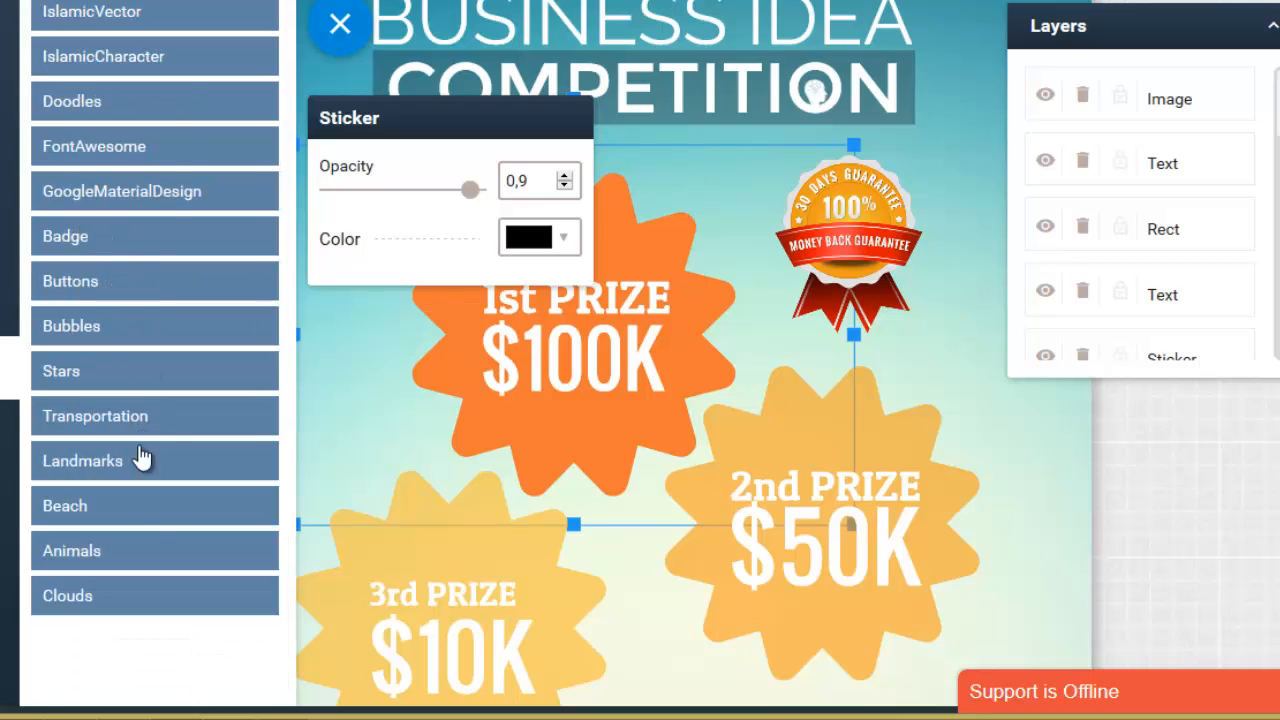
Step: Add the yellow oven mitt from the Doodles stickers, move it over the 2nd prize star and reduce its size
left_click(86, 112)
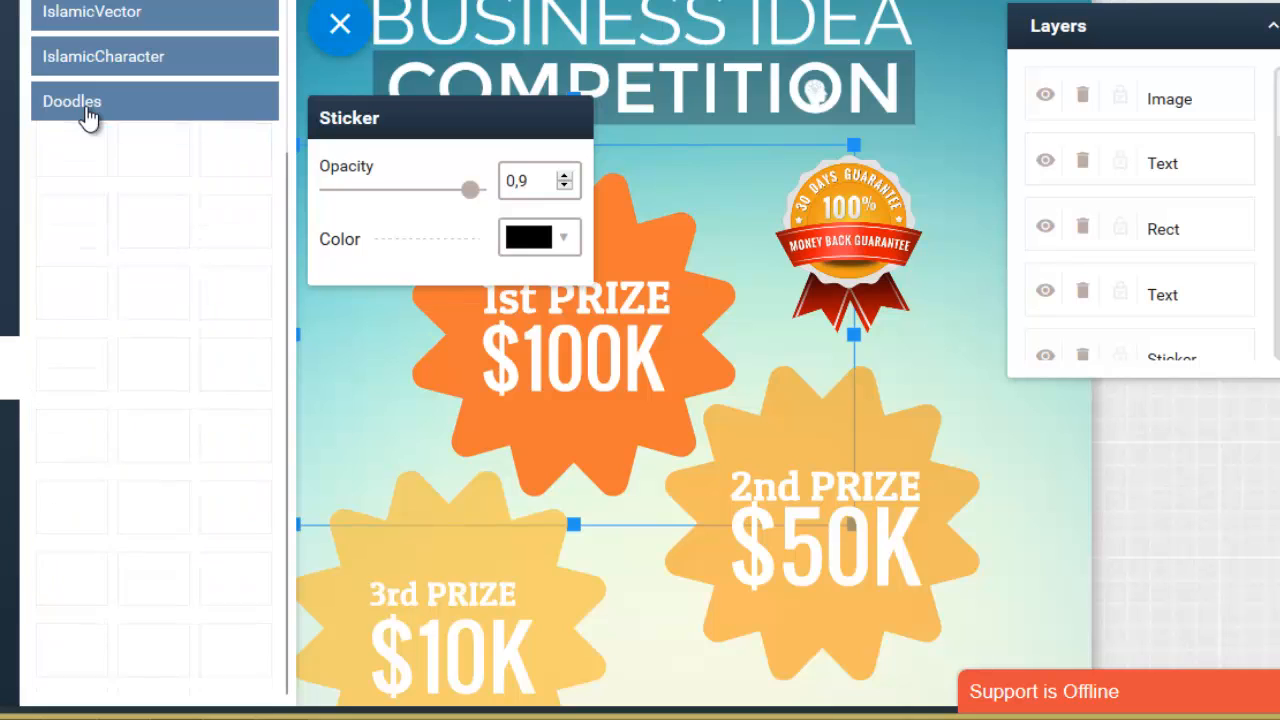
left_click(152, 262)
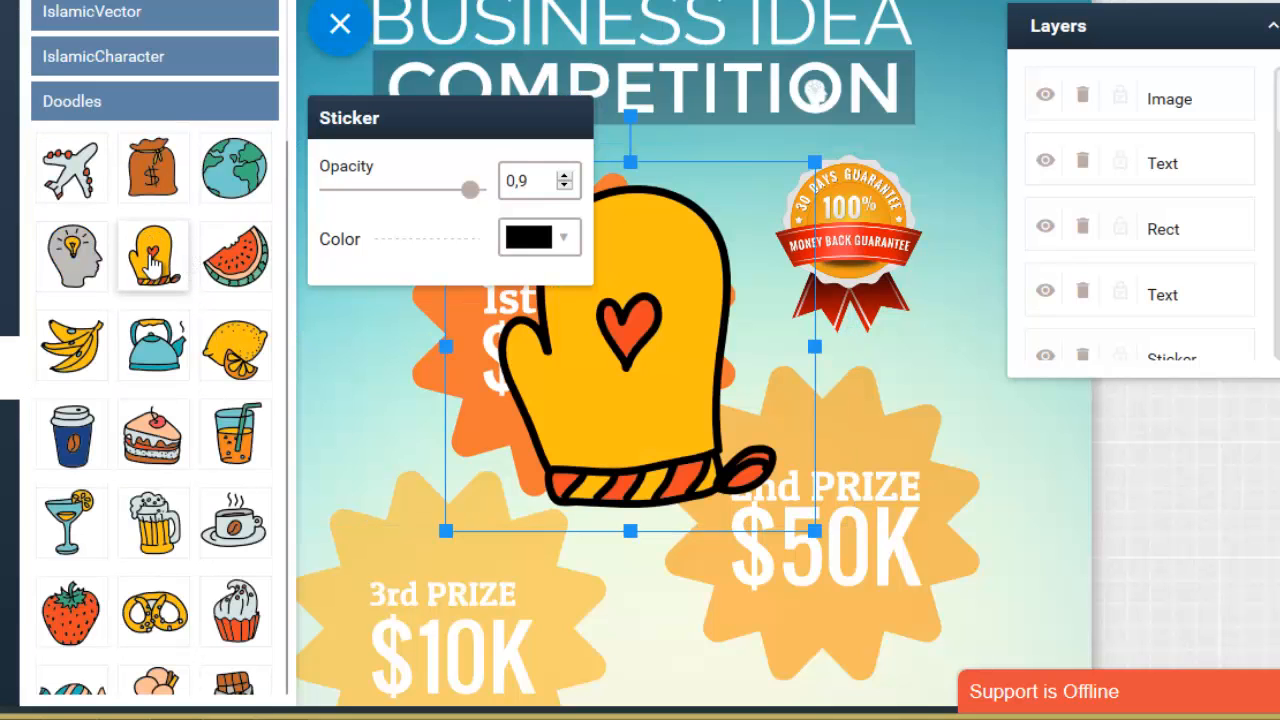
left_click_drag(623, 277, 876, 397)
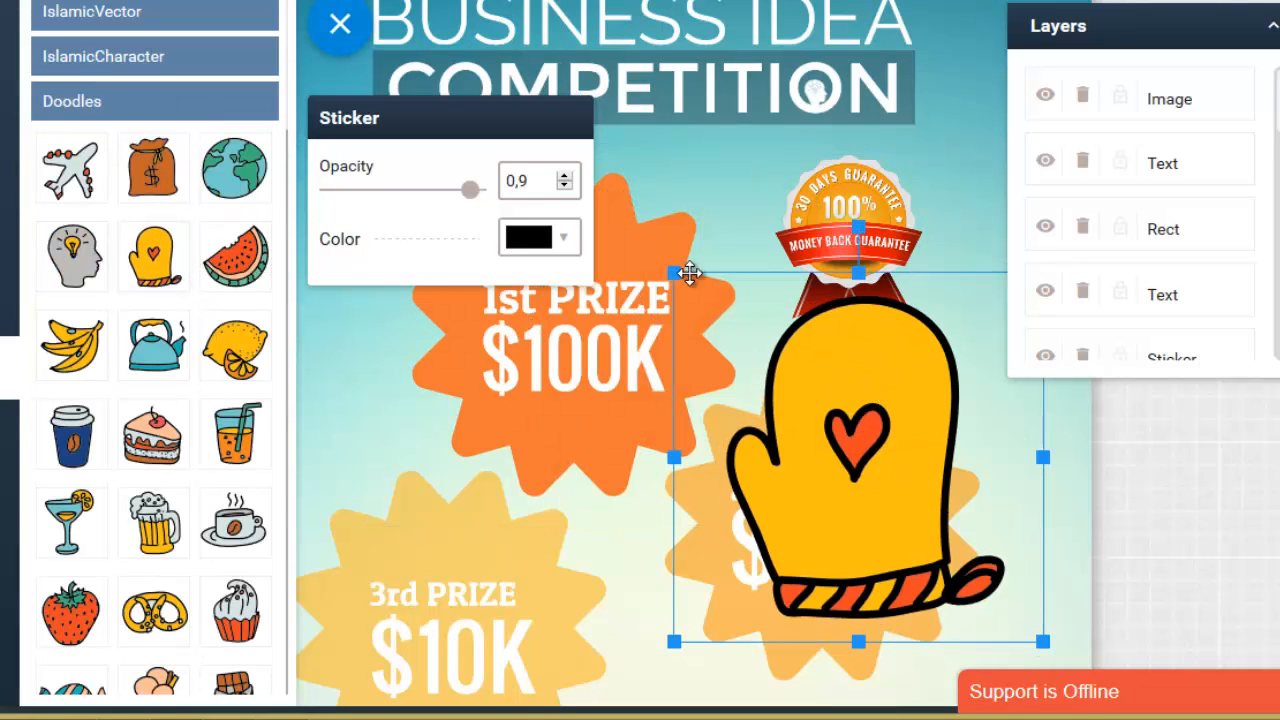
left_click_drag(674, 272, 822, 420)
Step: View the basic image editing tools and the font choices, and return to the Doodles stickers
left_click(8, 52)
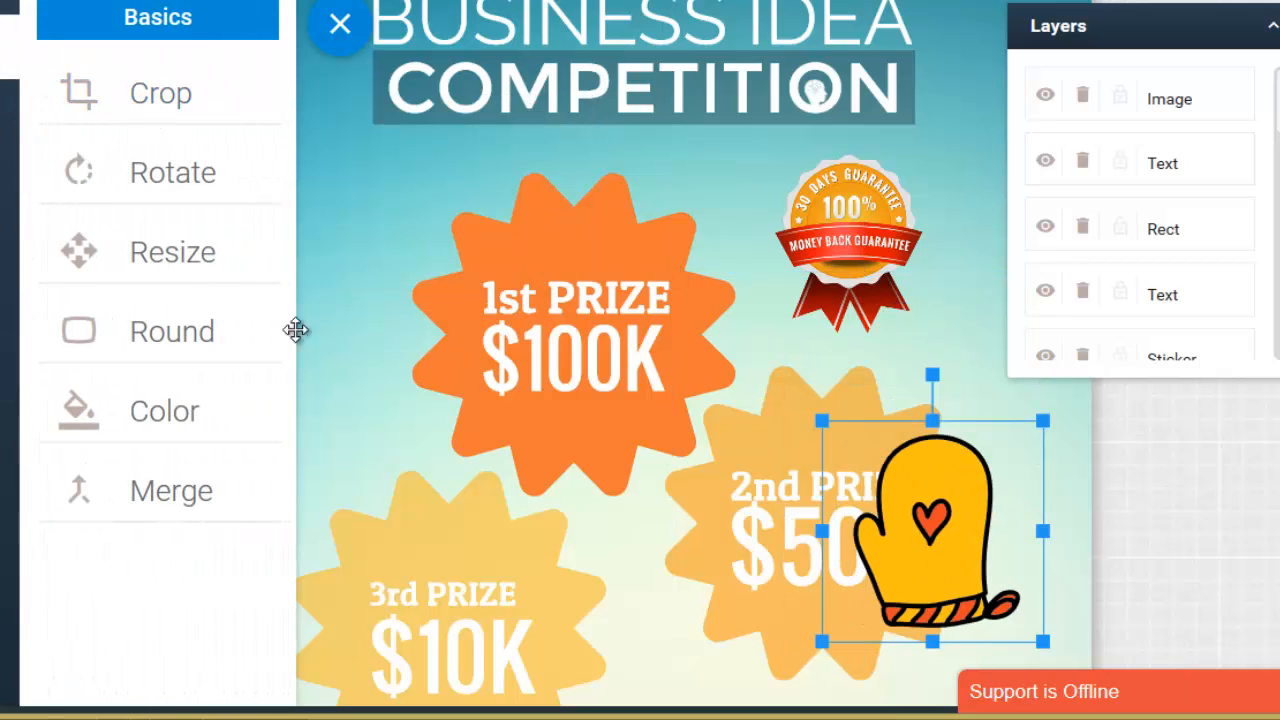
left_click(815, 92)
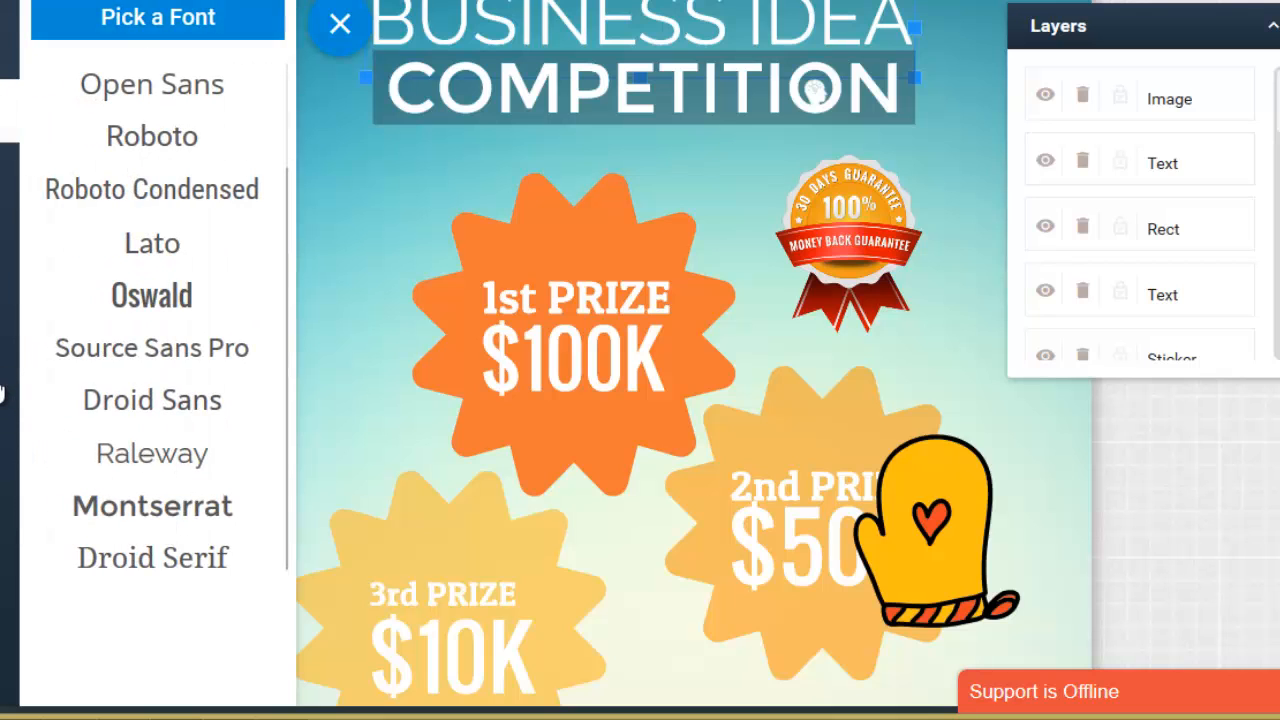
left_click(4, 425)
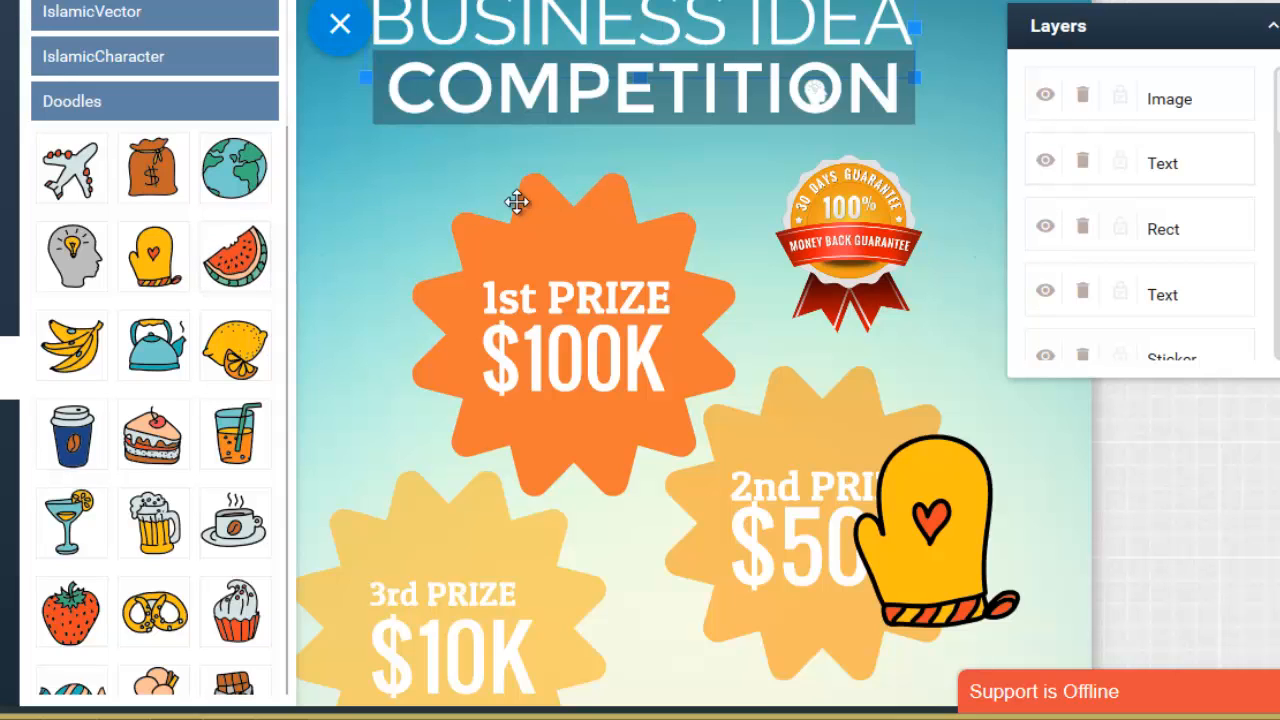
Step: Close the template editor, agreeing to save the template, and return to the template gallery
left_click(340, 23)
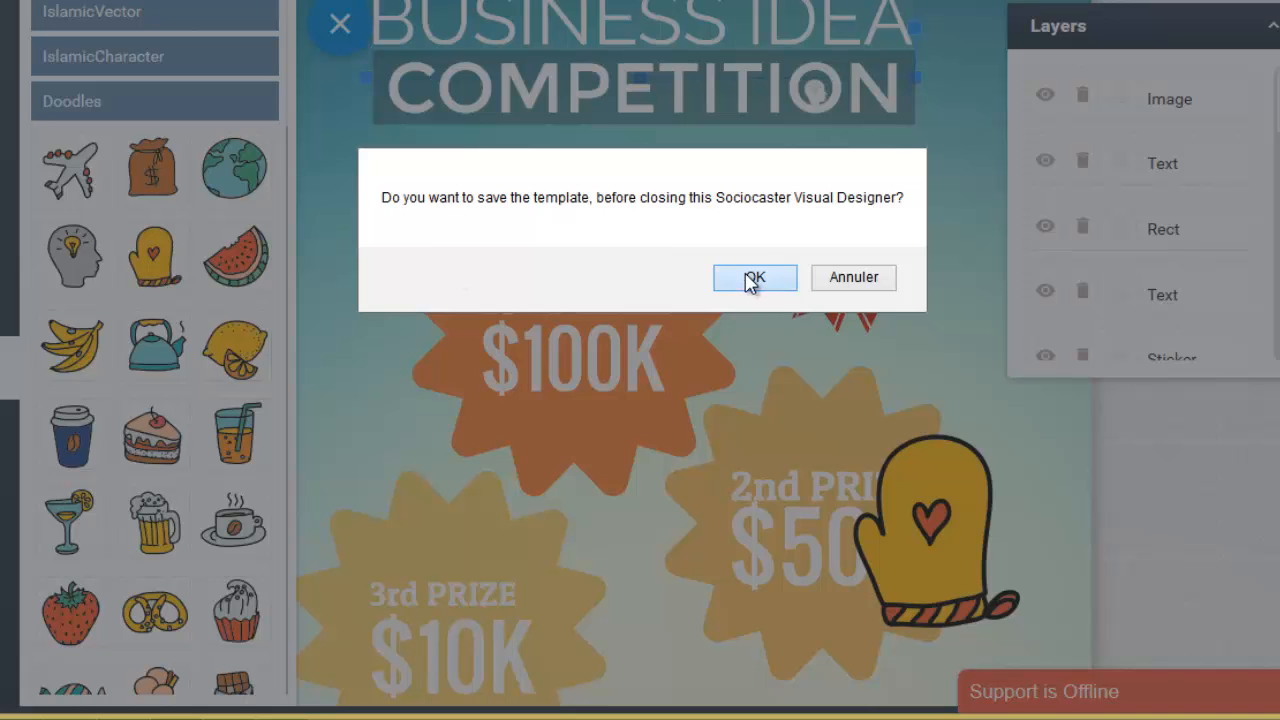
key("Return")
scroll(480, 510, "down", 3)
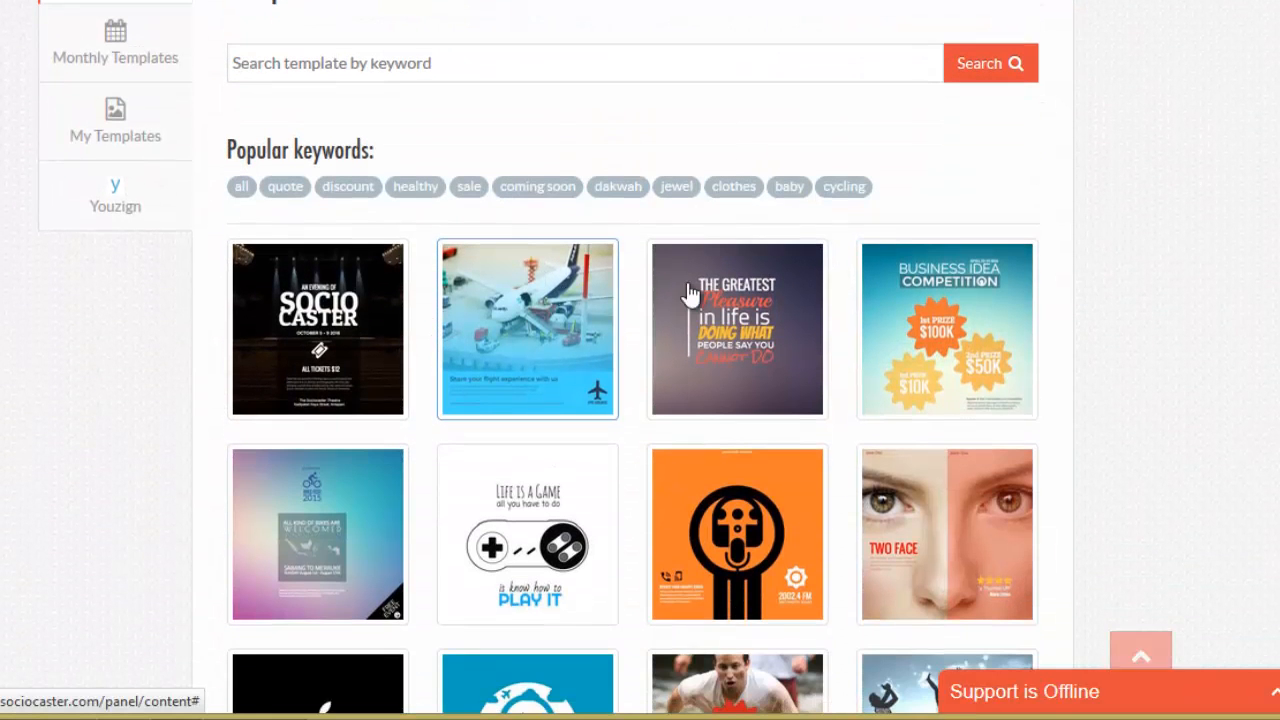
scroll(790, 450, "up", 3)
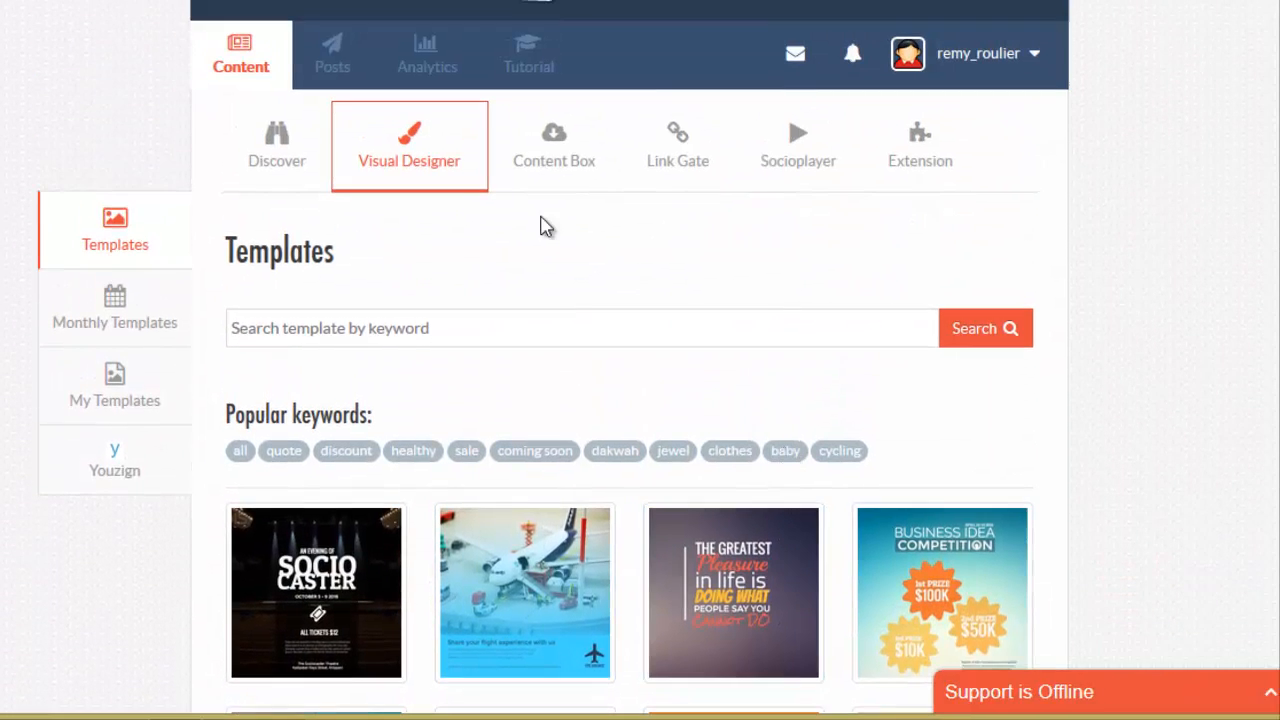
Step: Open the Content Box section, view the content stored in the humour box and return to the list of boxes
left_click(557, 155)
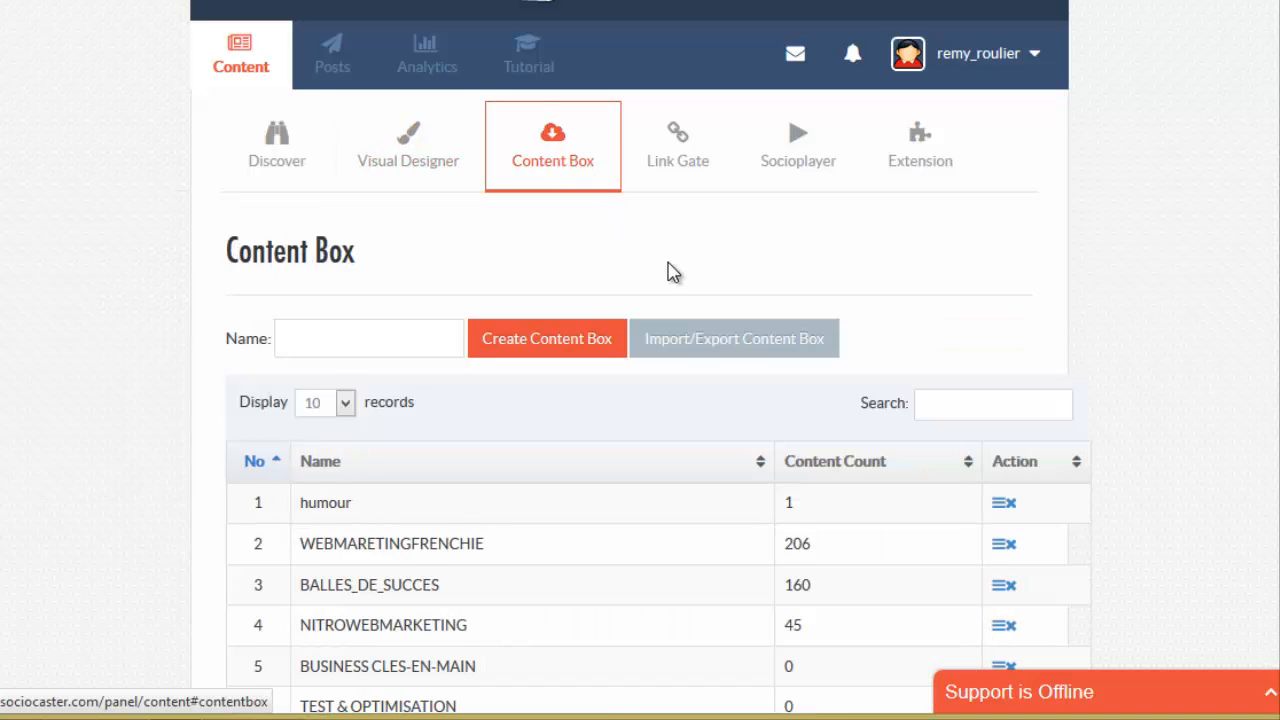
scroll(980, 366, "down", 1)
left_click(995, 376)
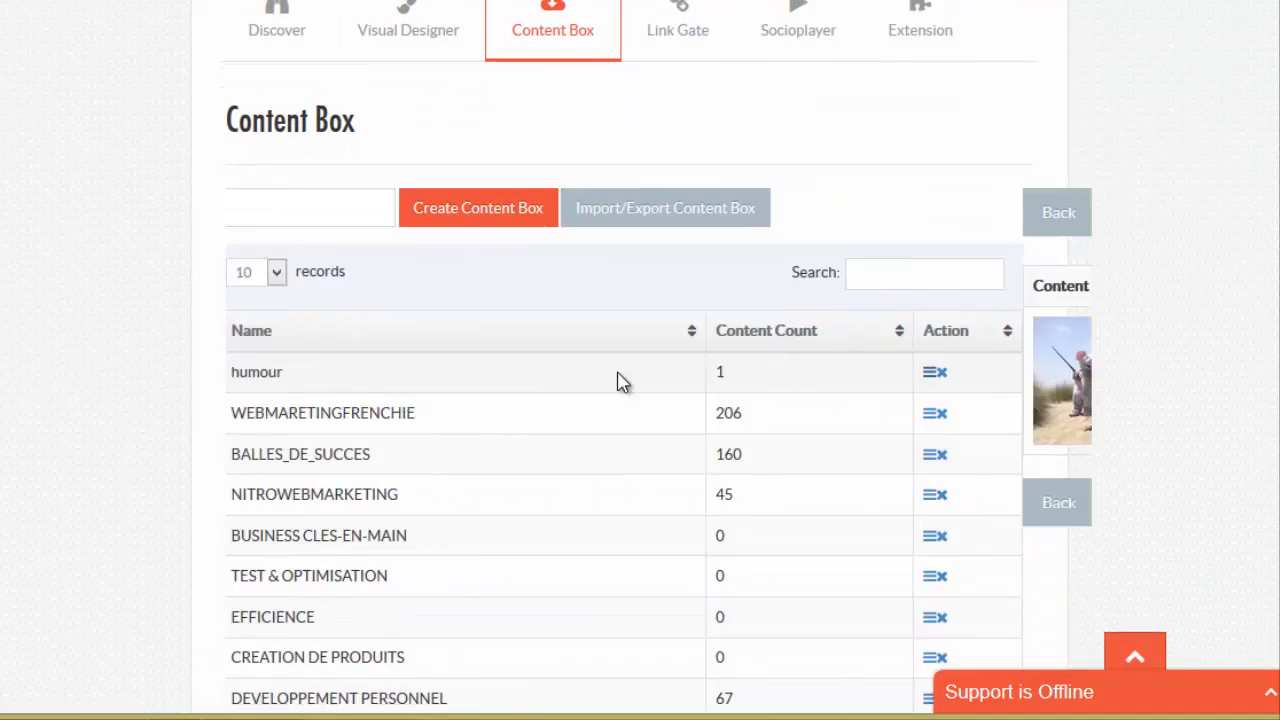
scroll(543, 234, "up", 1)
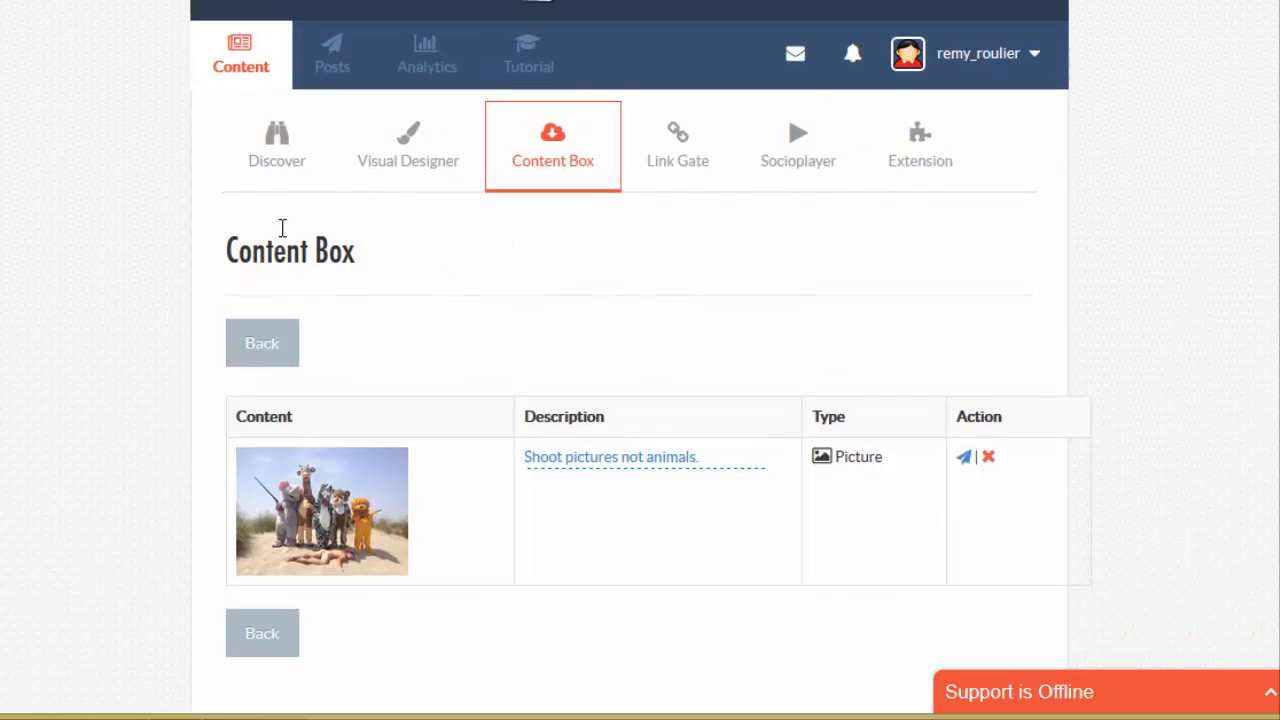
left_click(257, 349)
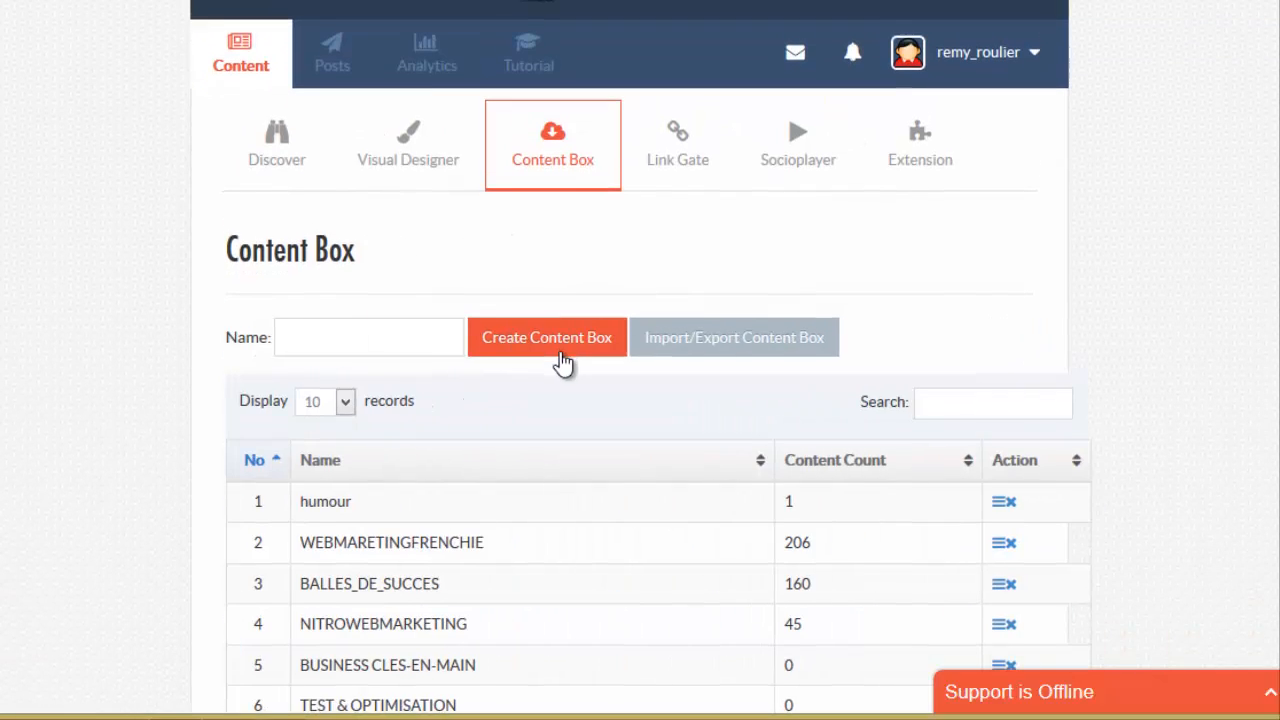
Step: Browse the pictures in the WEBMARETINGFRENCHIE content box and open its first one, the Confucius quote, in the image editor
scroll(253, 405, "down", 1)
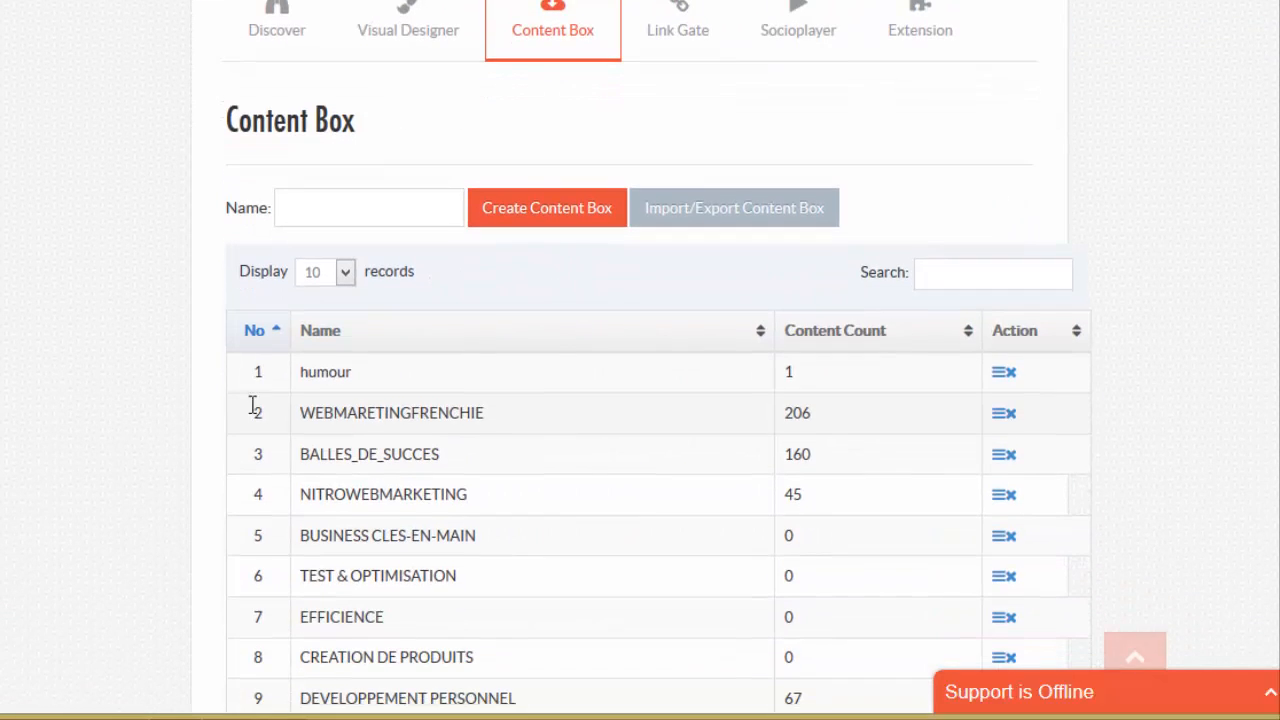
left_click(1002, 420)
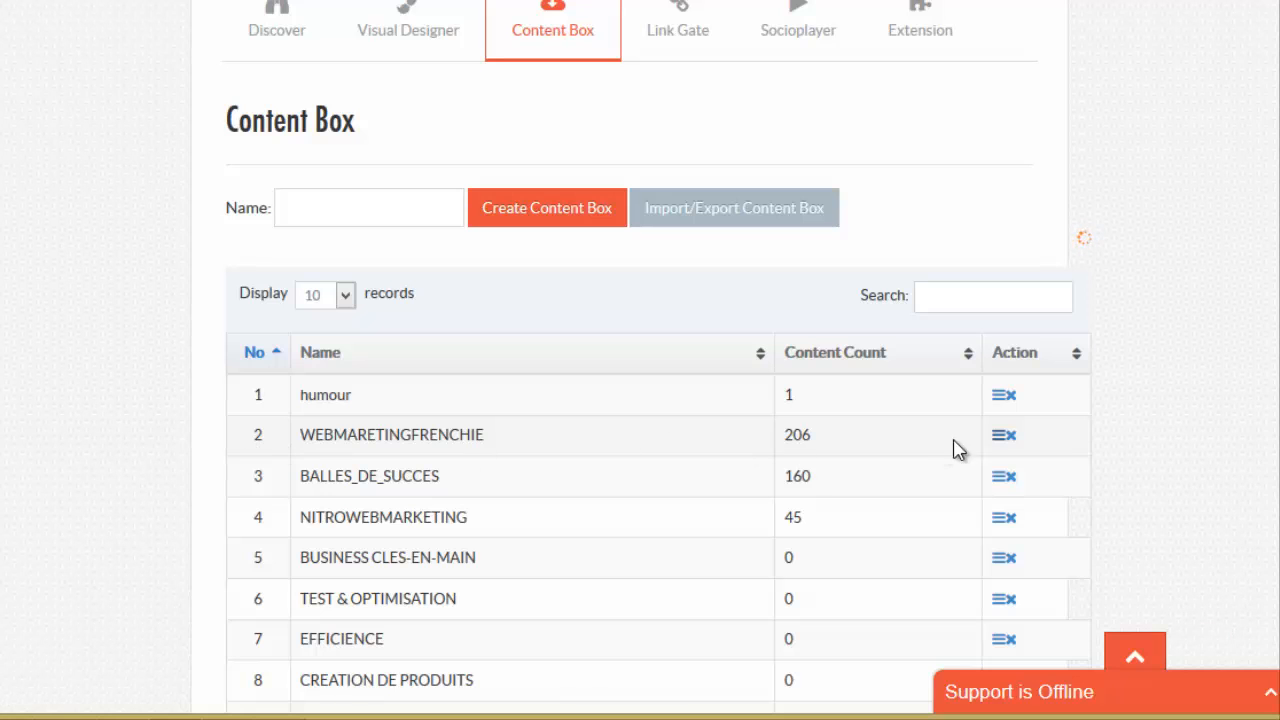
scroll(391, 386, "down", 4)
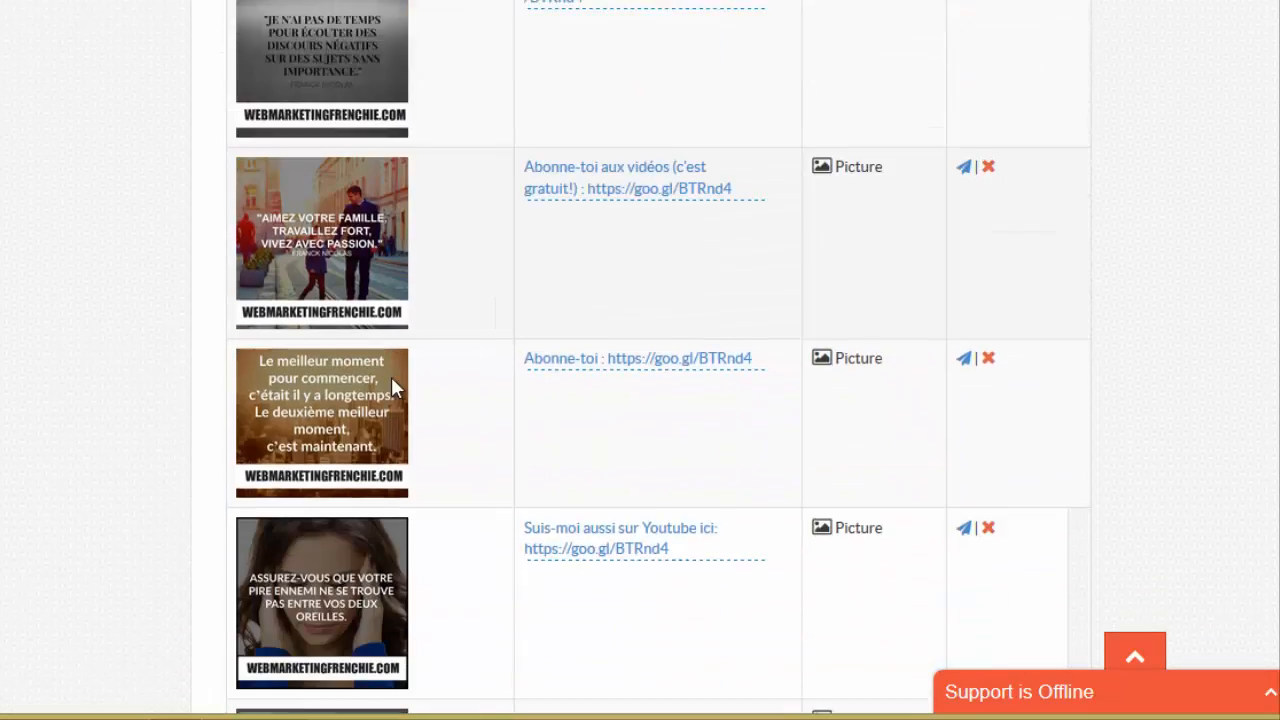
scroll(392, 403, "up", 2)
scroll(391, 403, "up", 4)
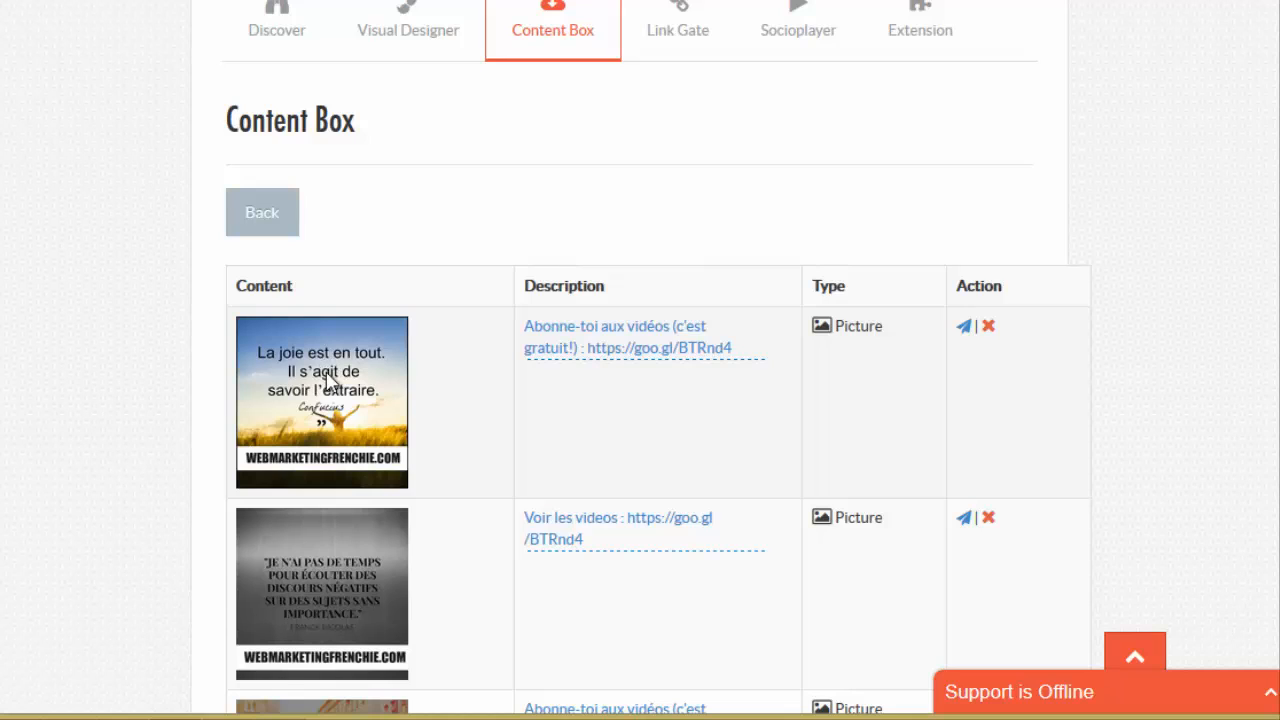
left_click(335, 405)
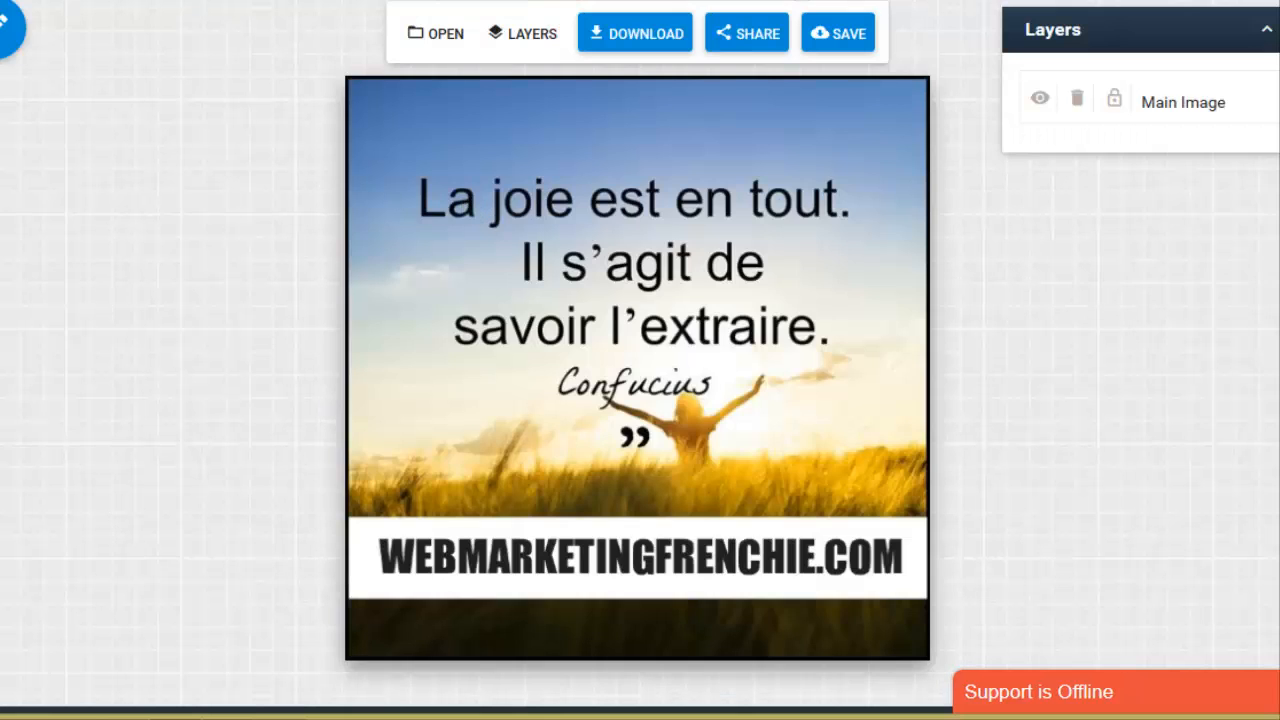
Step: View the image editor's fonts, brushes, filters and Badge stickers for the Confucius picture, and return to the content box's picture list
left_click(10, 15)
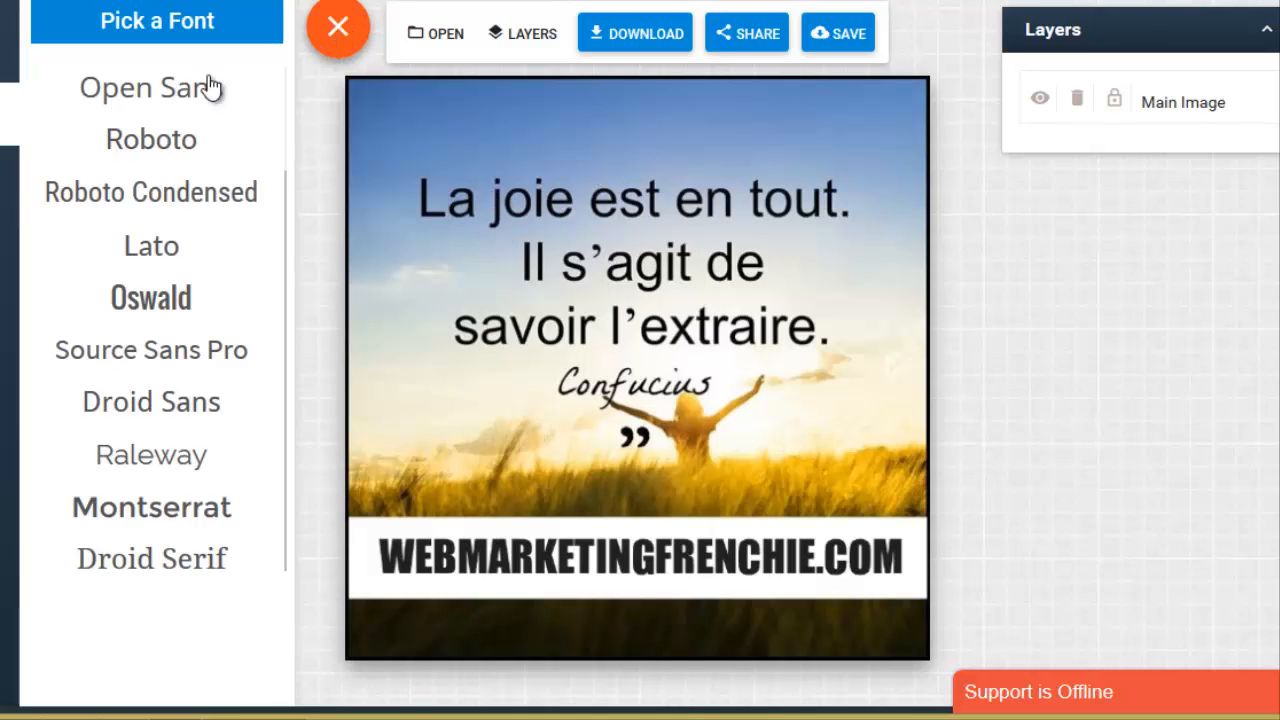
left_click(6, 180)
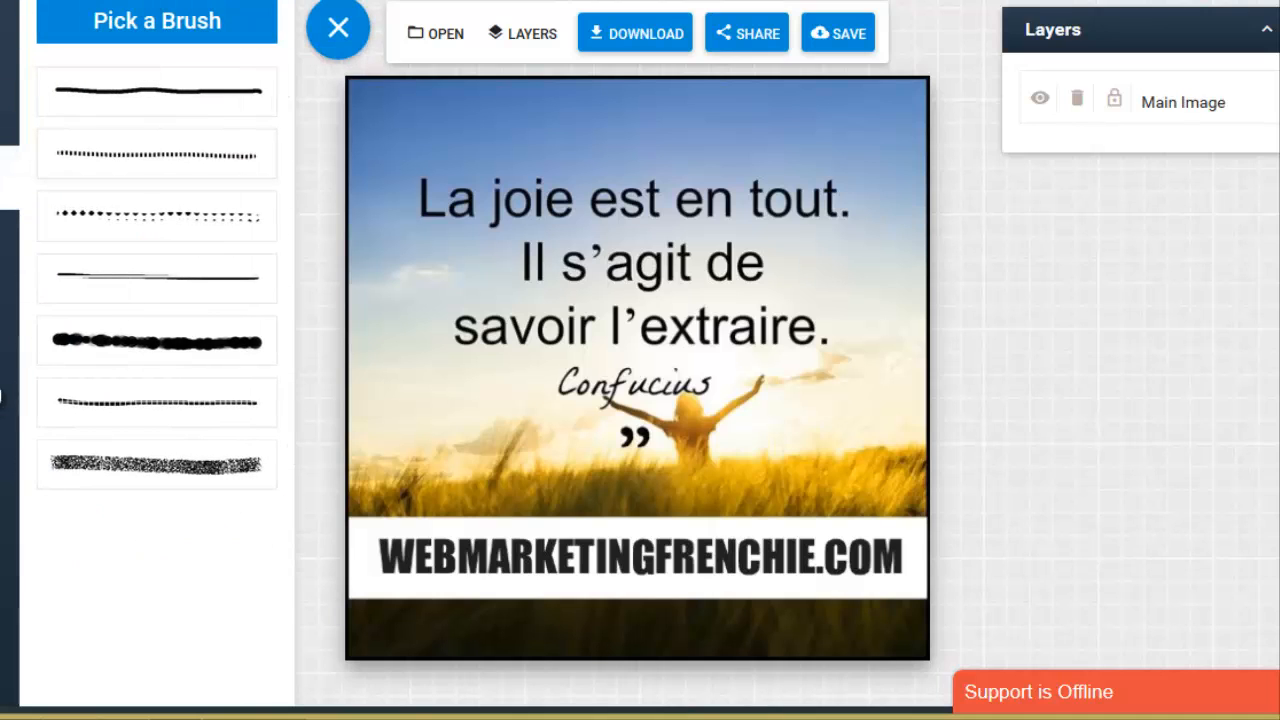
left_click(8, 241)
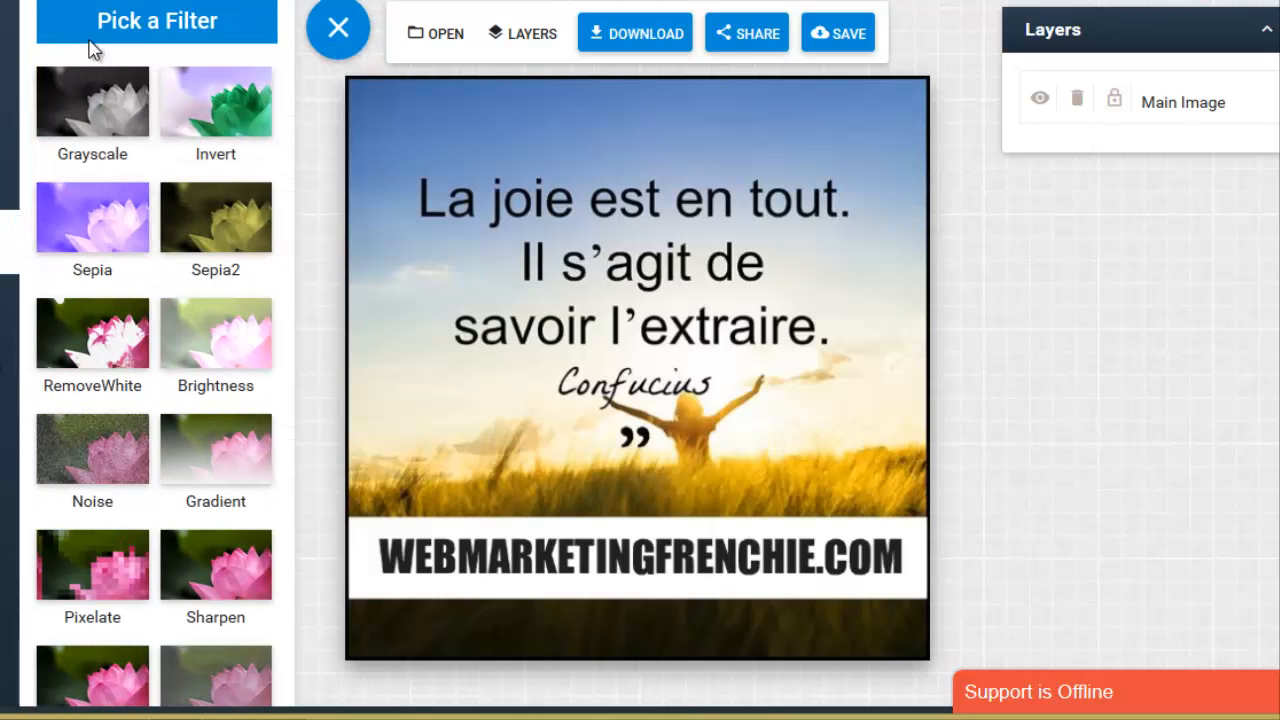
left_click(5, 374)
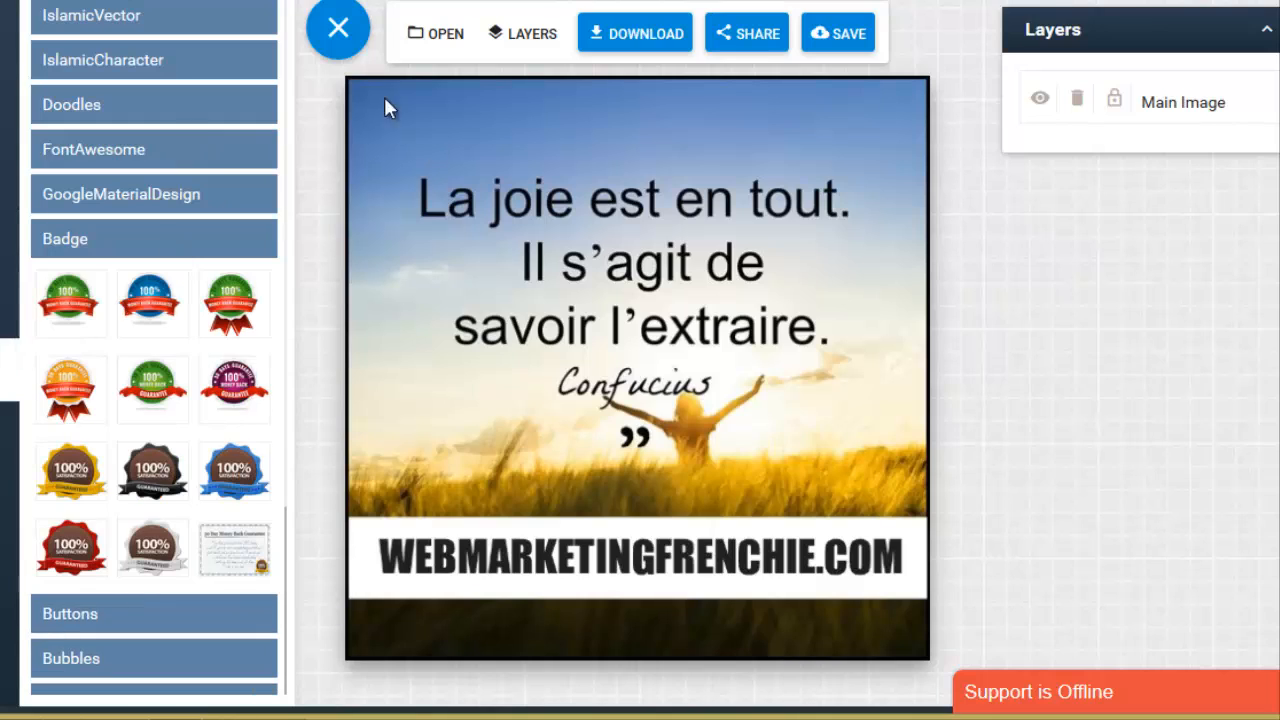
left_click(350, 48)
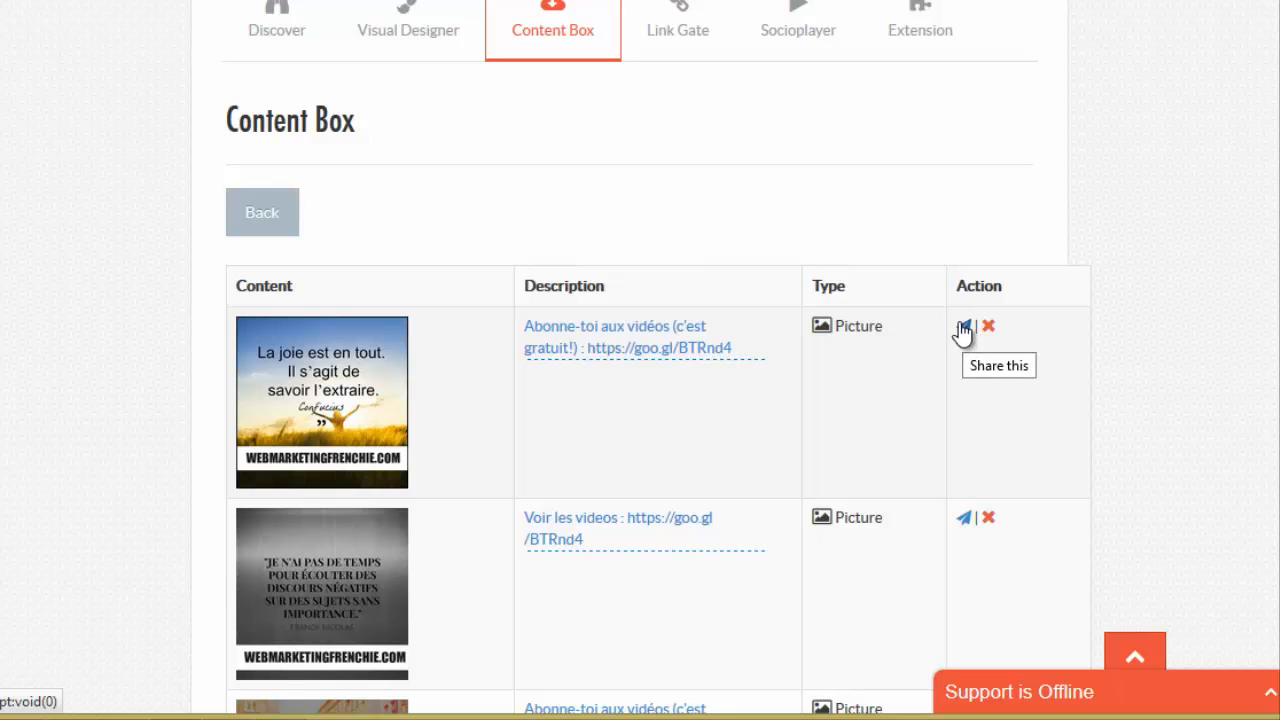
Step: Open the sharing options for the Confucius picture, view the available social accounts and scheduling choices, and close them without posting
left_click(964, 327)
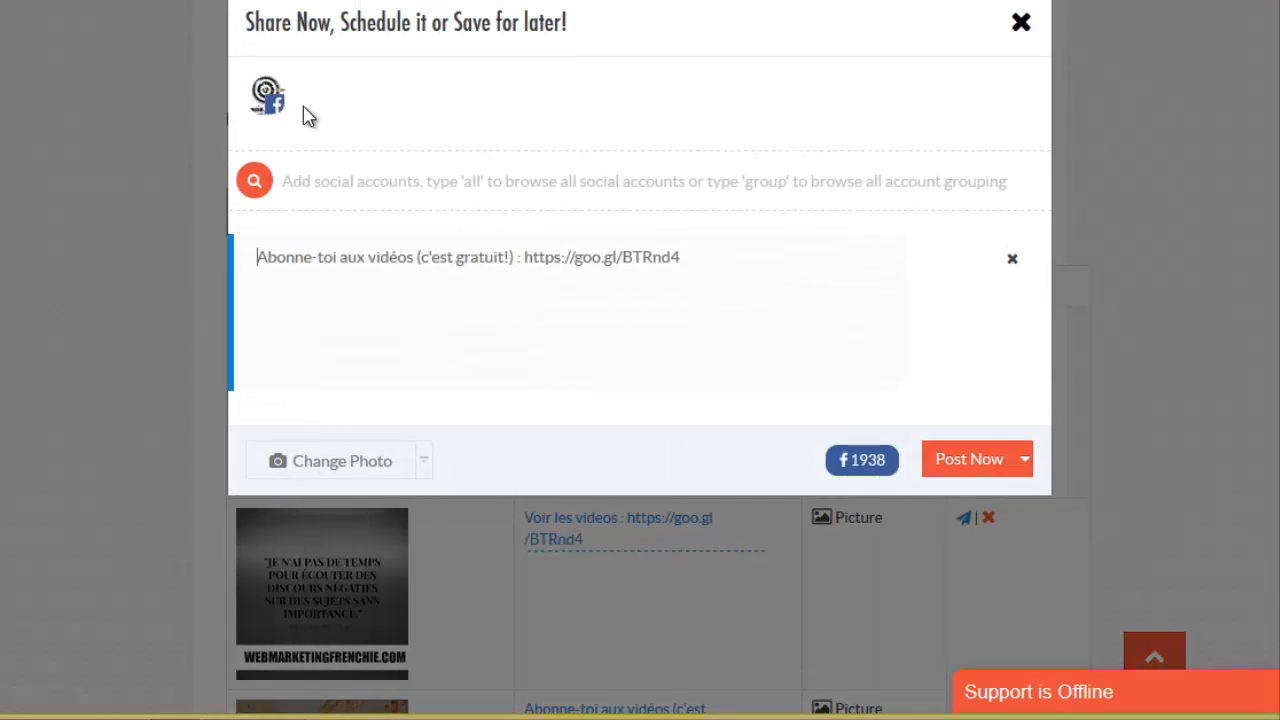
left_click(256, 196)
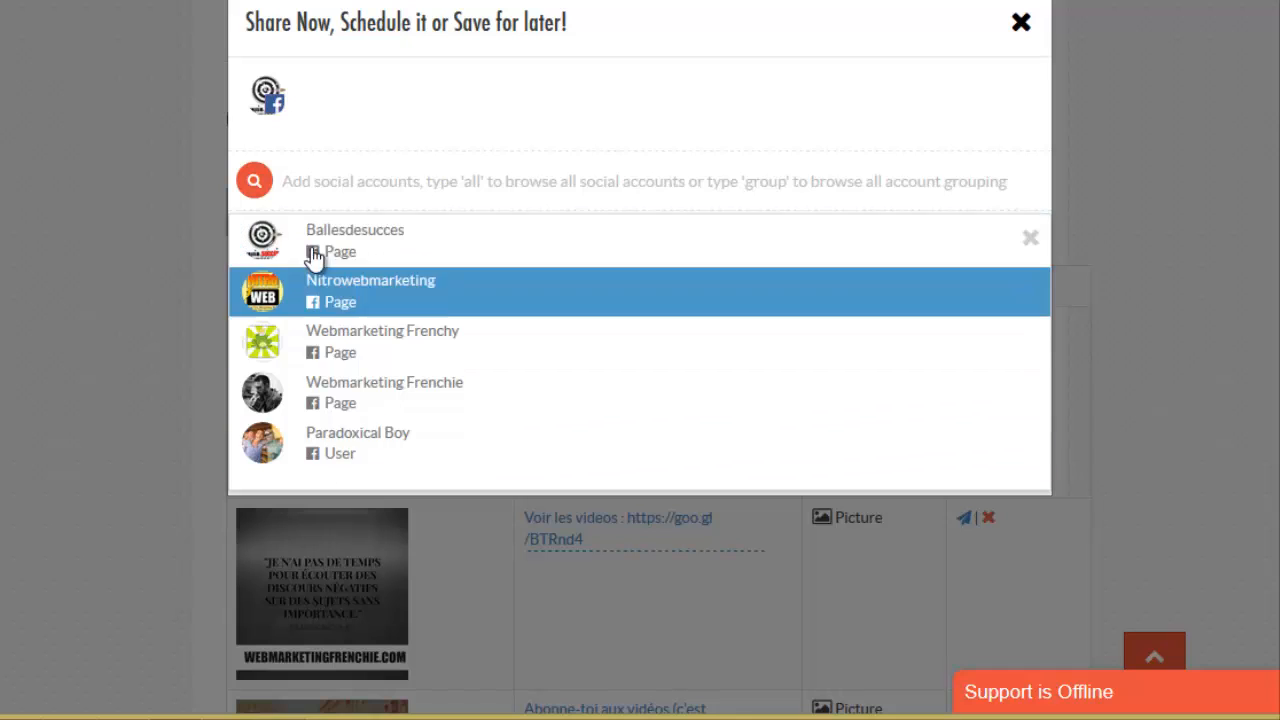
left_click(1031, 240)
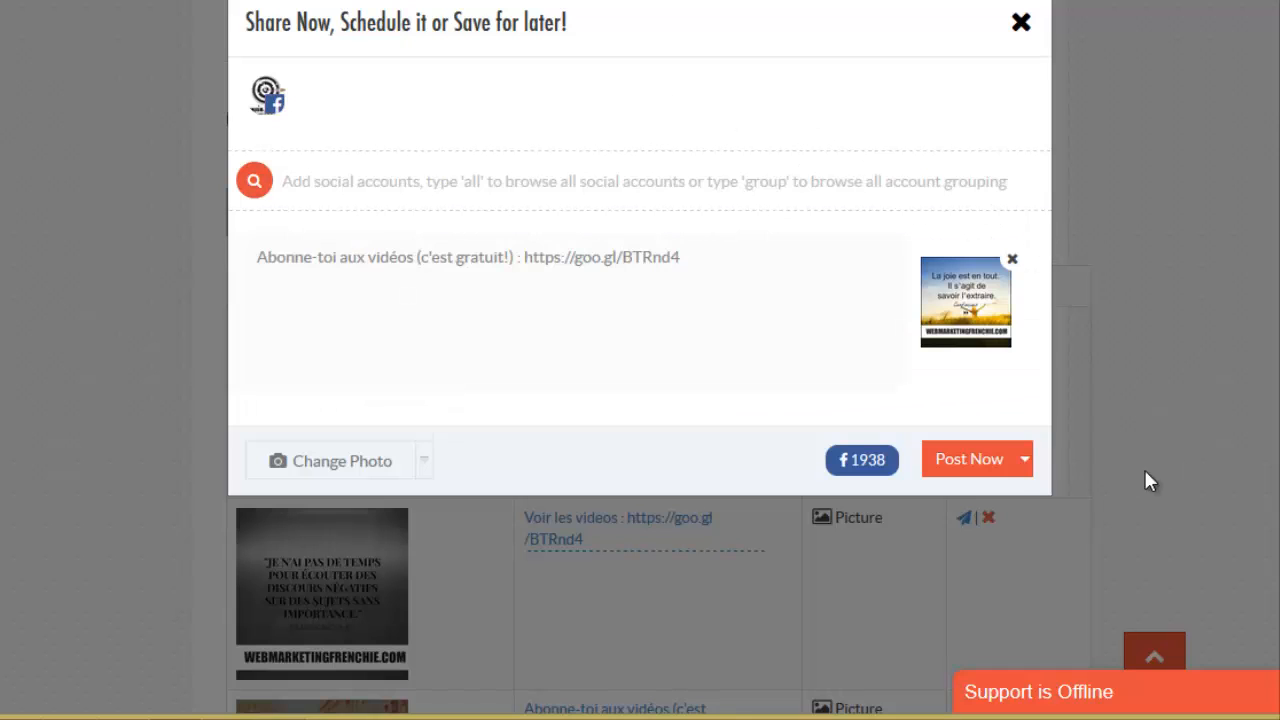
left_click(1025, 462)
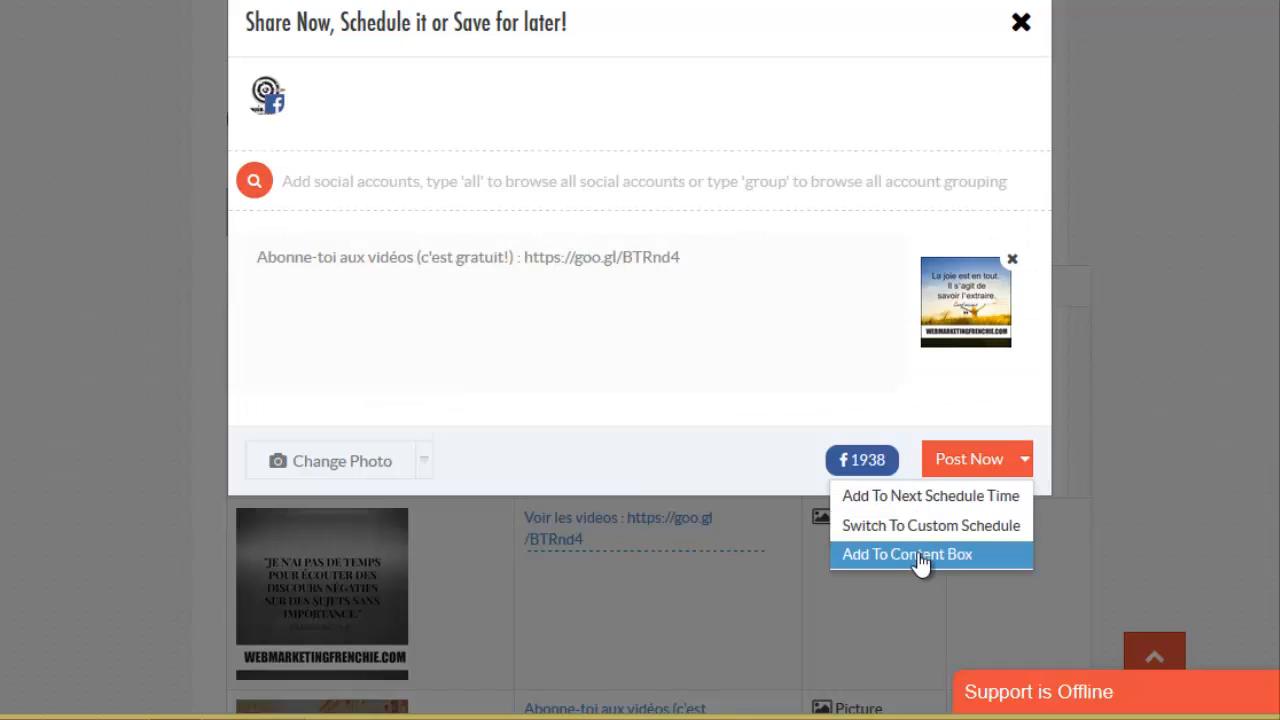
left_click(645, 314)
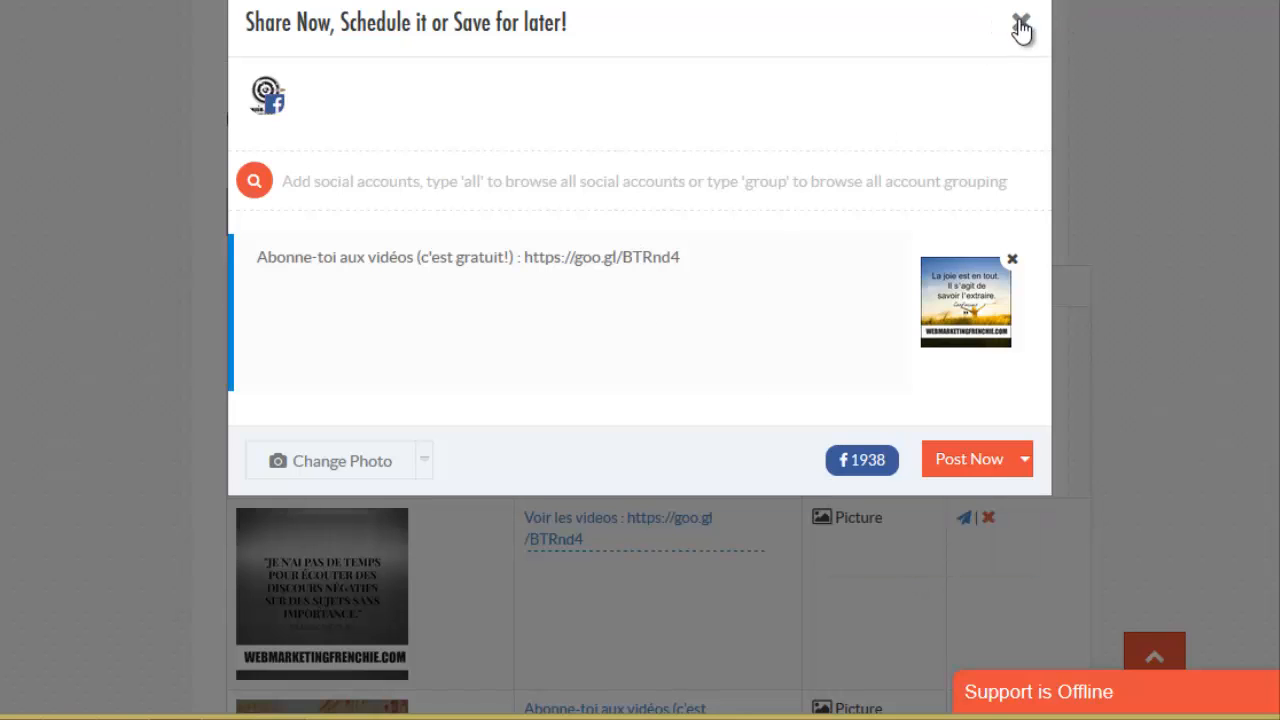
left_click(1020, 24)
Step: Browse the scheduled posts of the Ballesdesucces page, switching to the Nitrowebmarketing page and back
scroll(390, 243, "up", 2)
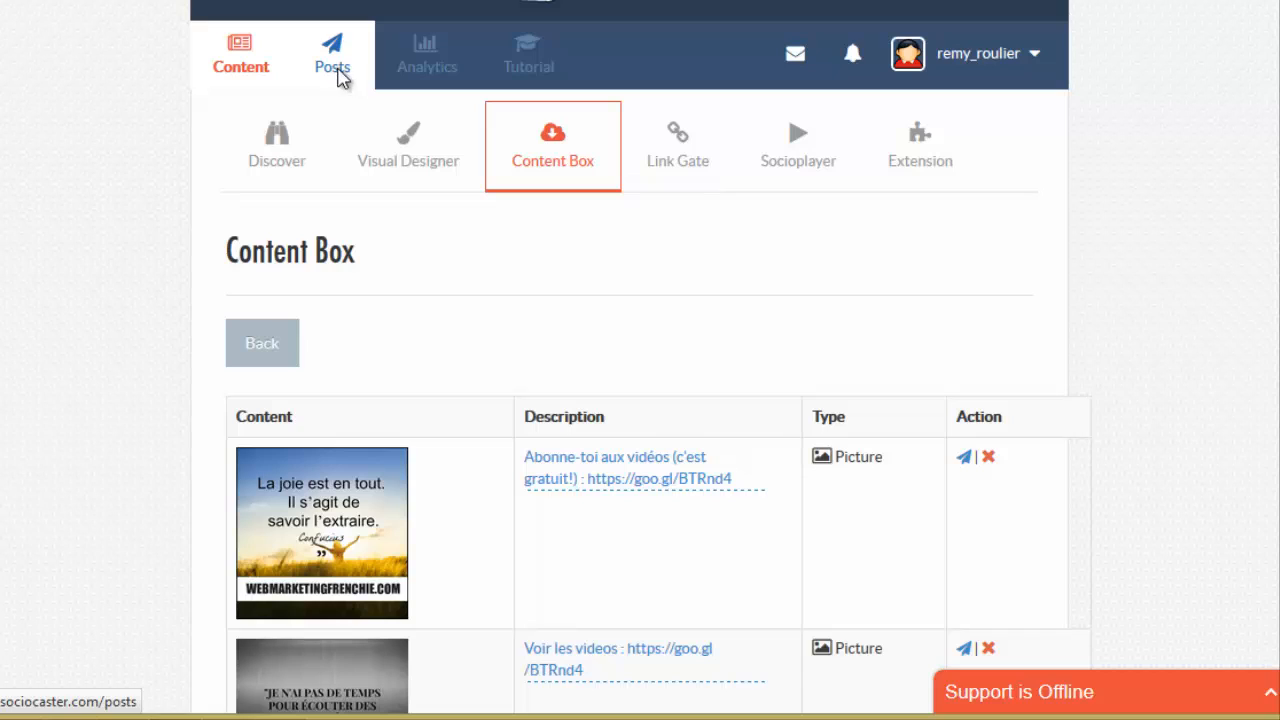
left_click(340, 70)
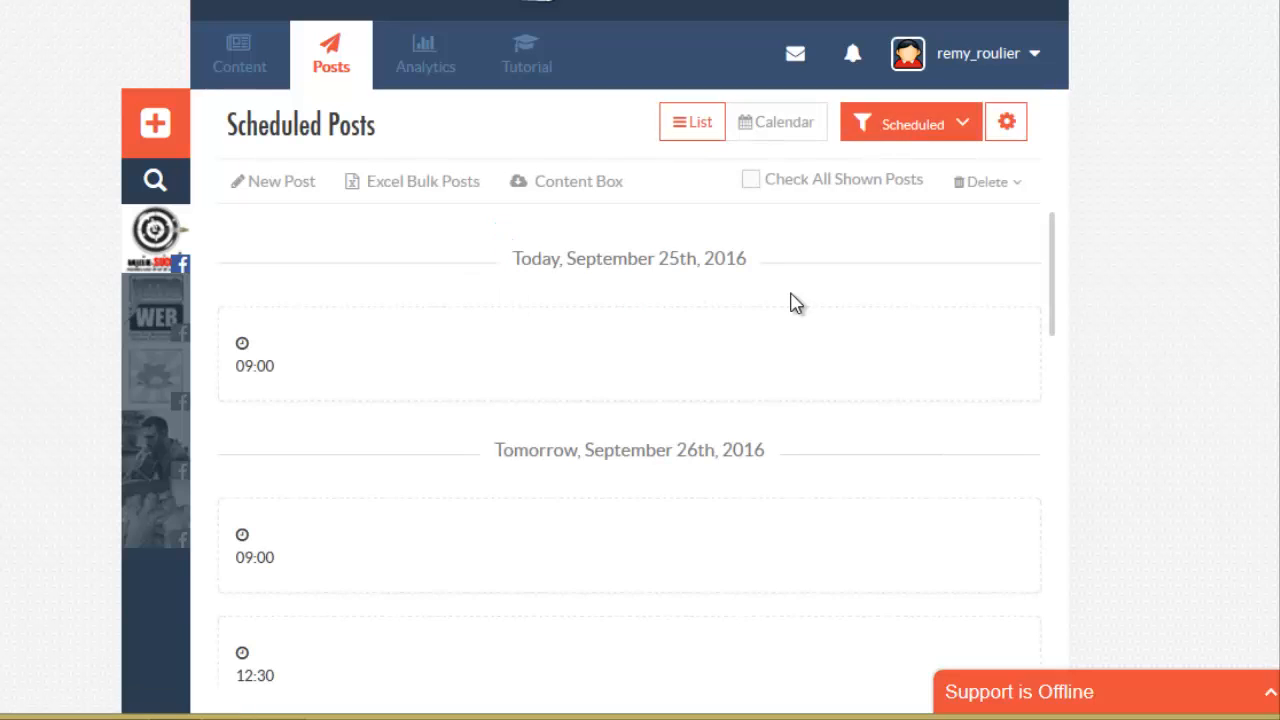
scroll(651, 300, "down", 5)
scroll(637, 503, "up", 4)
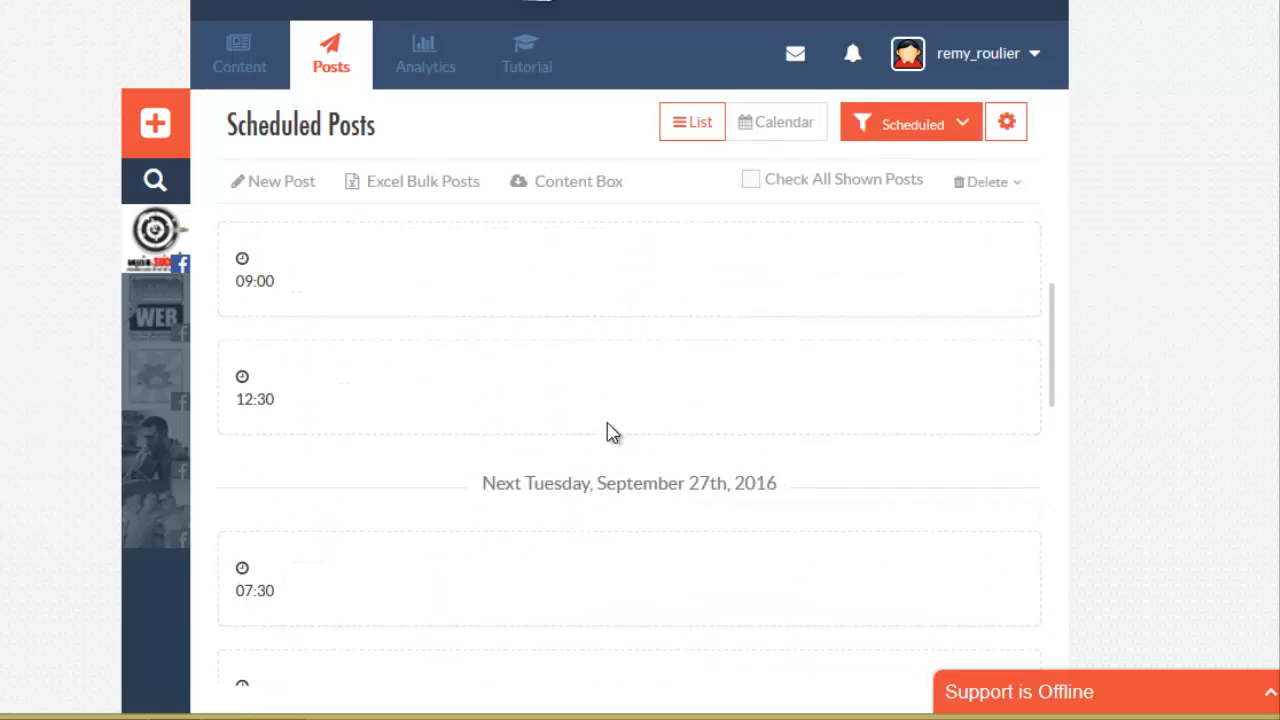
scroll(500, 357, "down", 9)
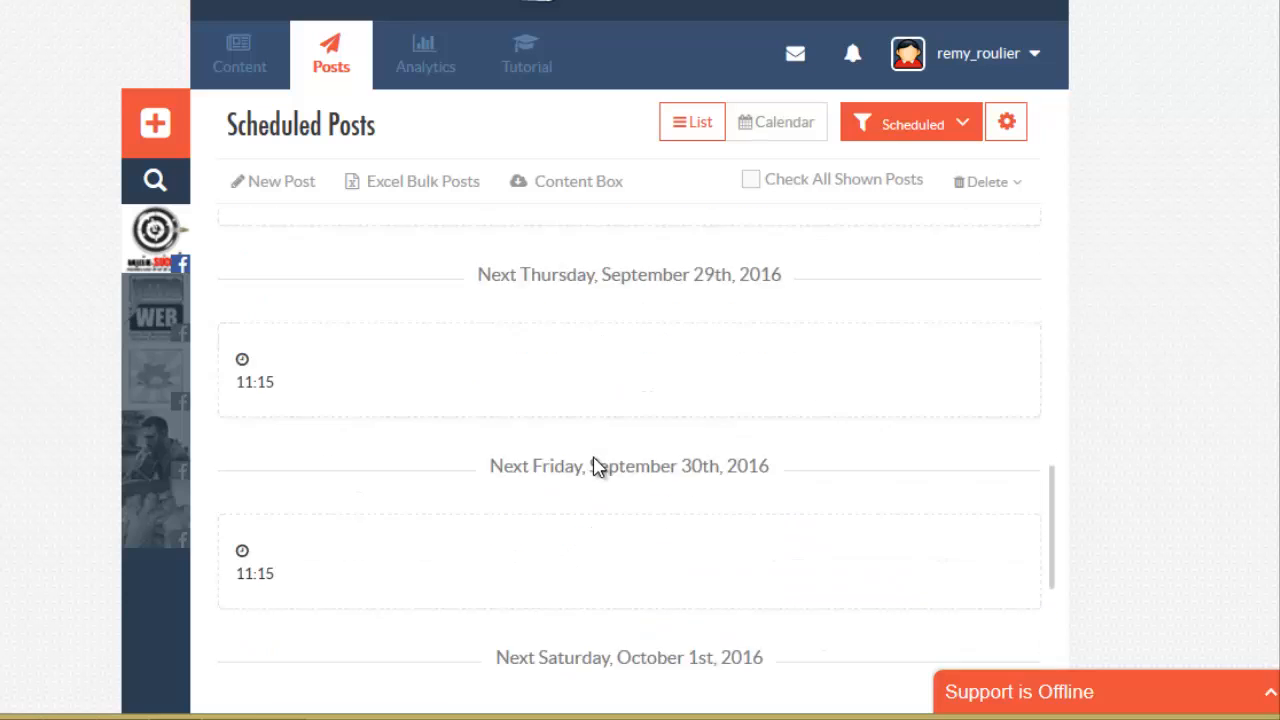
scroll(594, 466, "up", 10)
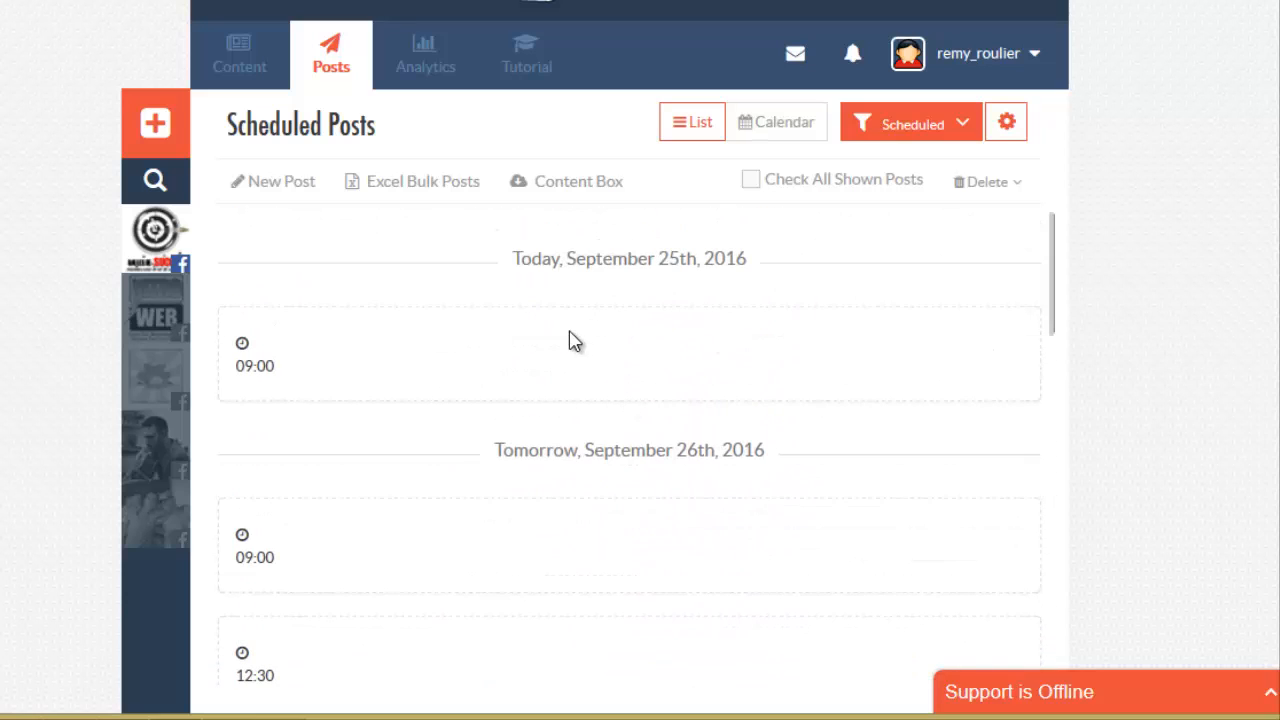
left_click(153, 313)
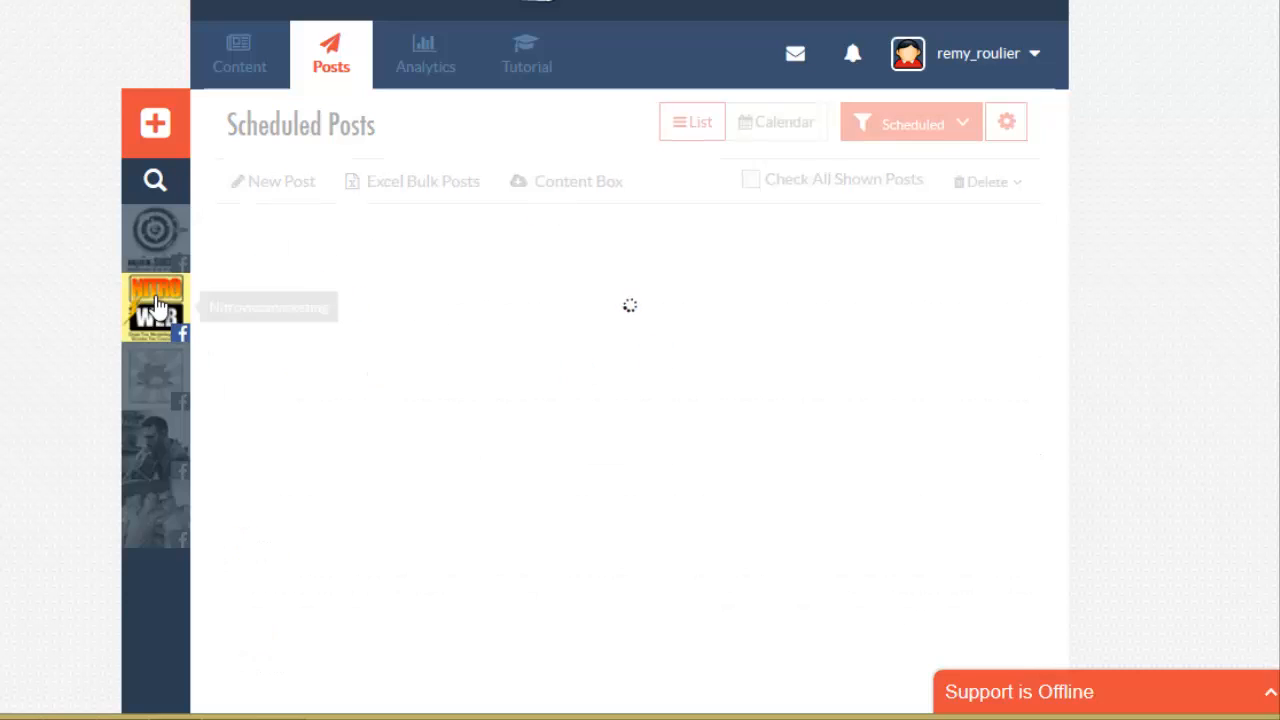
left_click(156, 250)
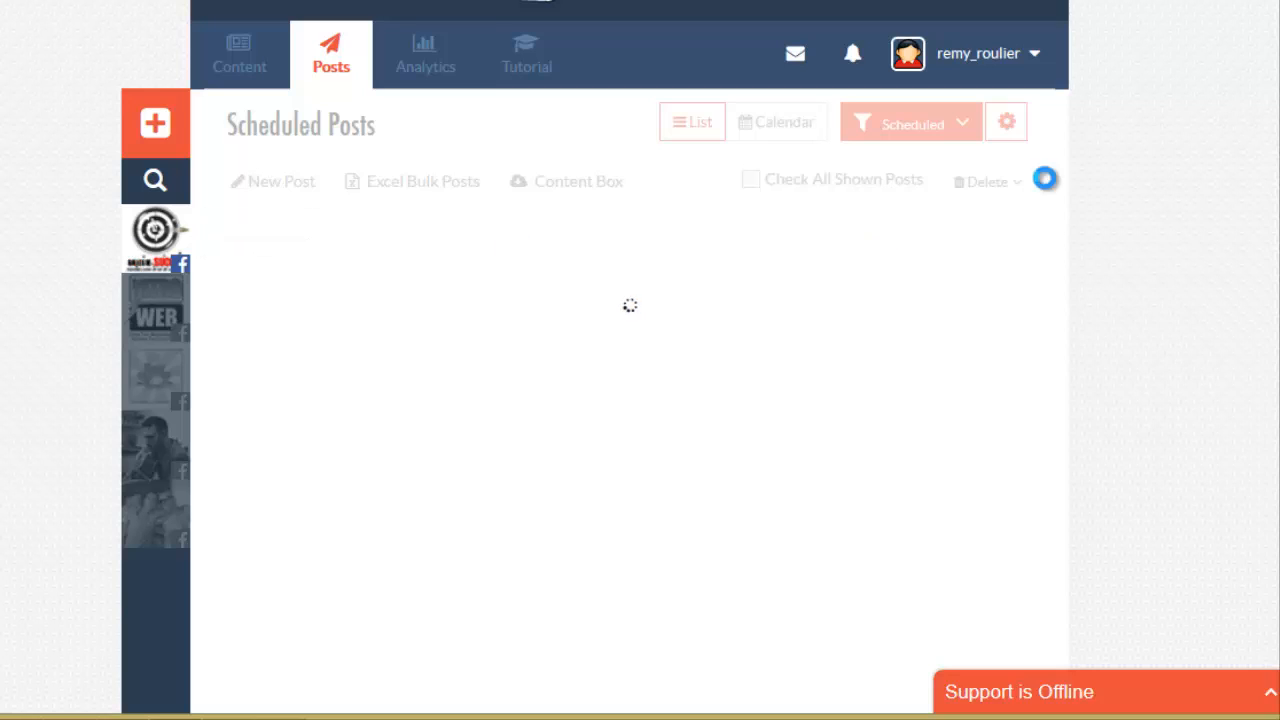
Step: Open the Ballesdesucces page's posting settings and examine its schedule times for Monday through Saturday, returning to Monday
left_click(1006, 122)
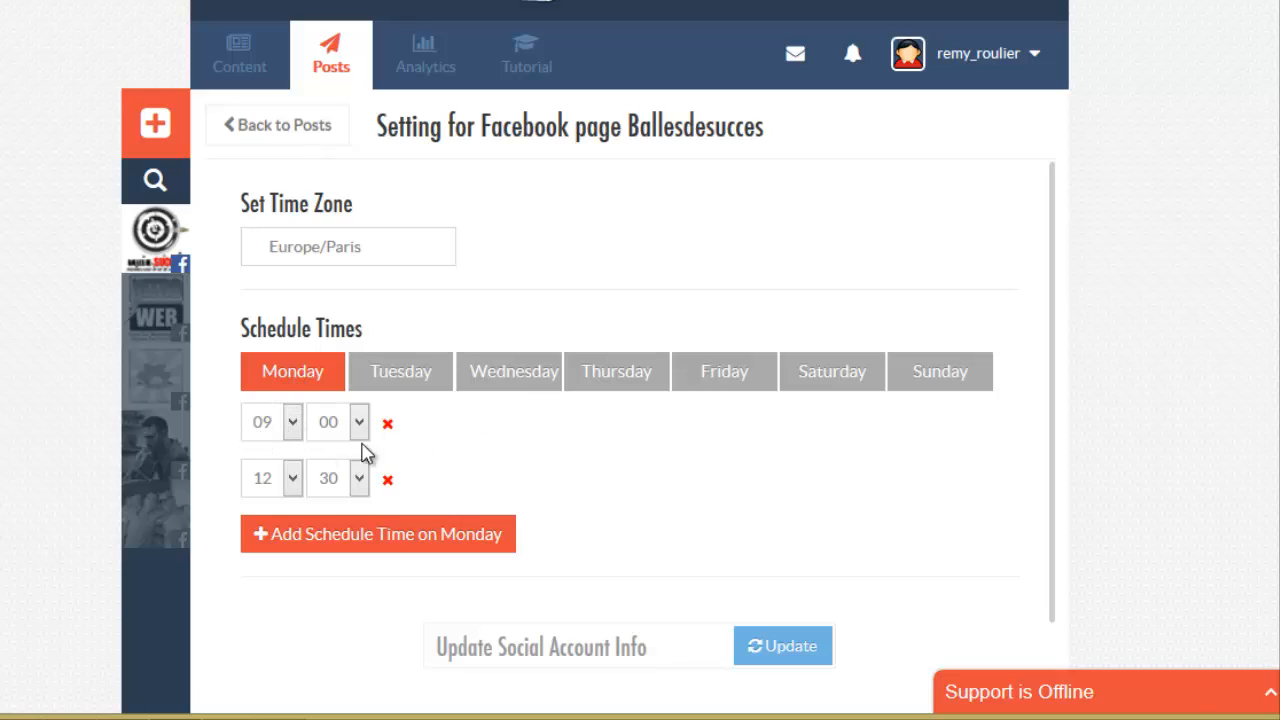
left_click(401, 385)
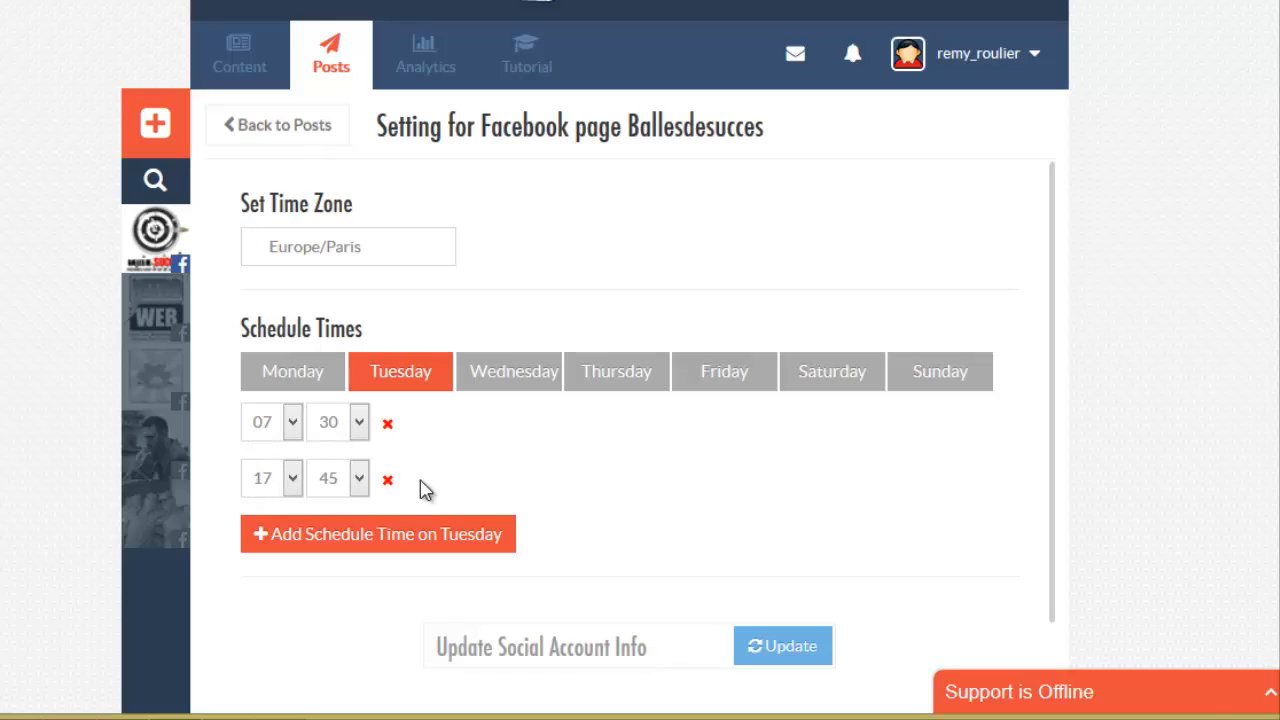
left_click(528, 373)
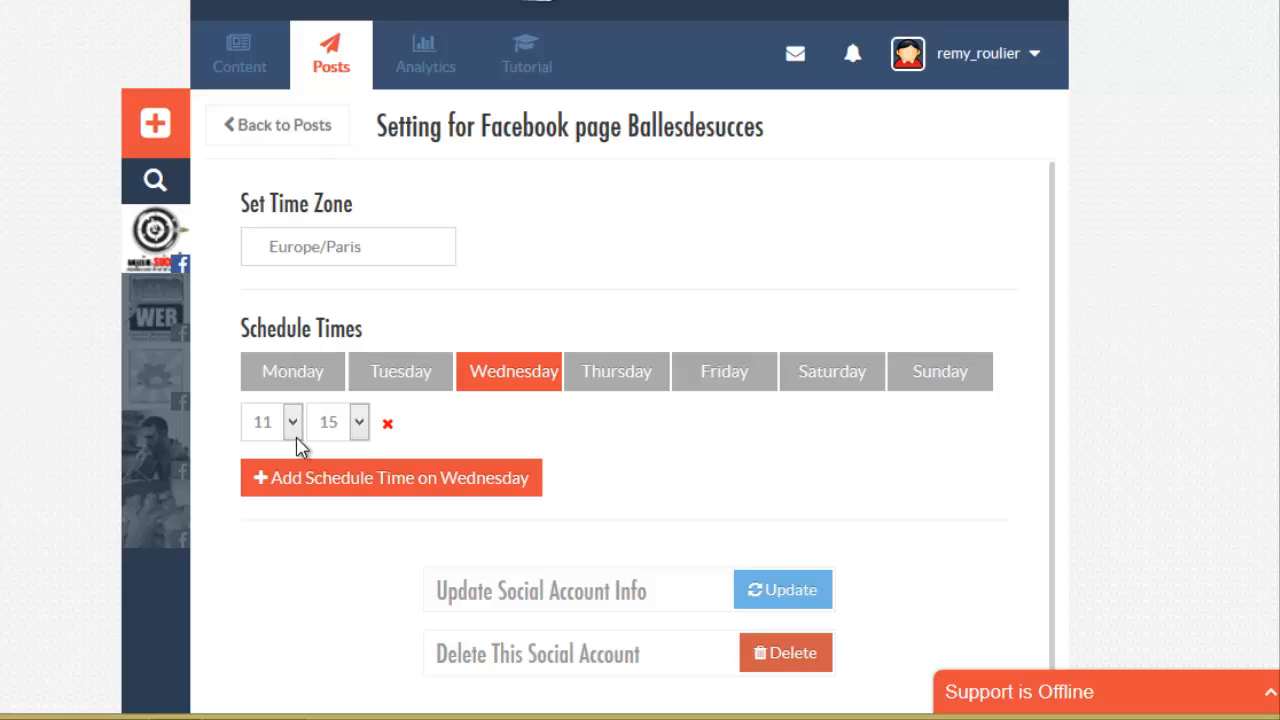
left_click(609, 389)
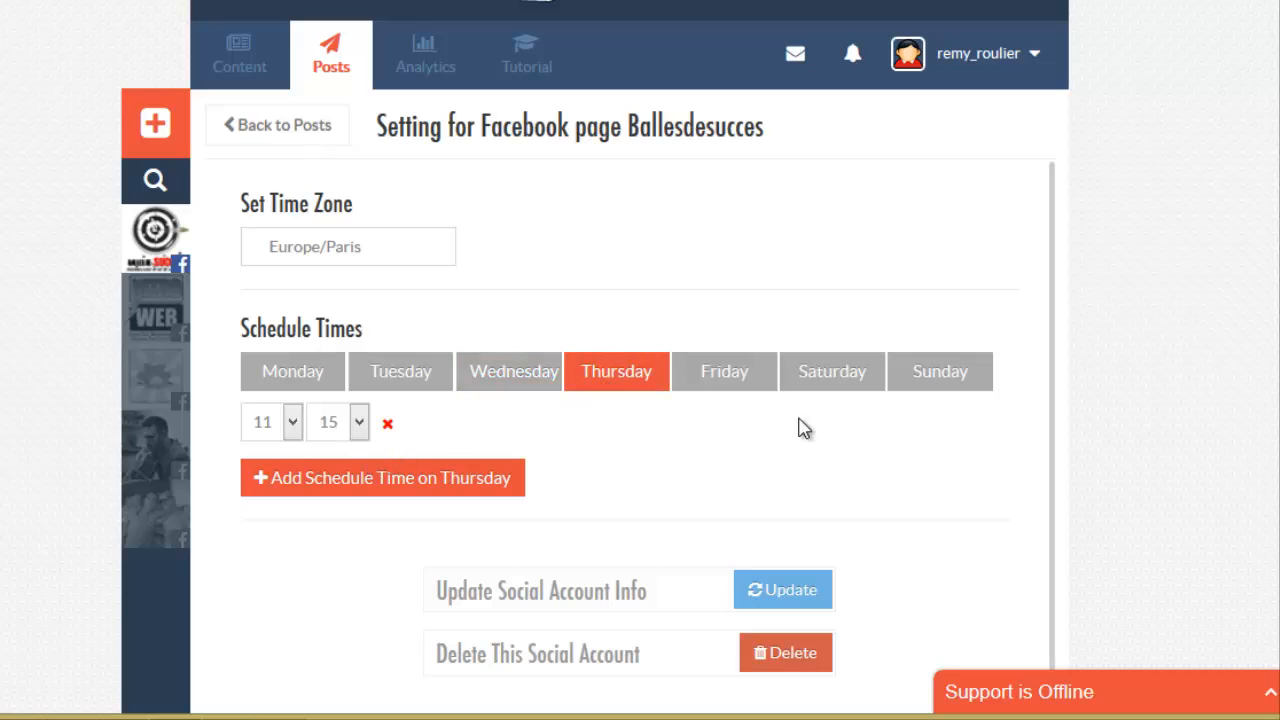
left_click(720, 390)
left_click(836, 390)
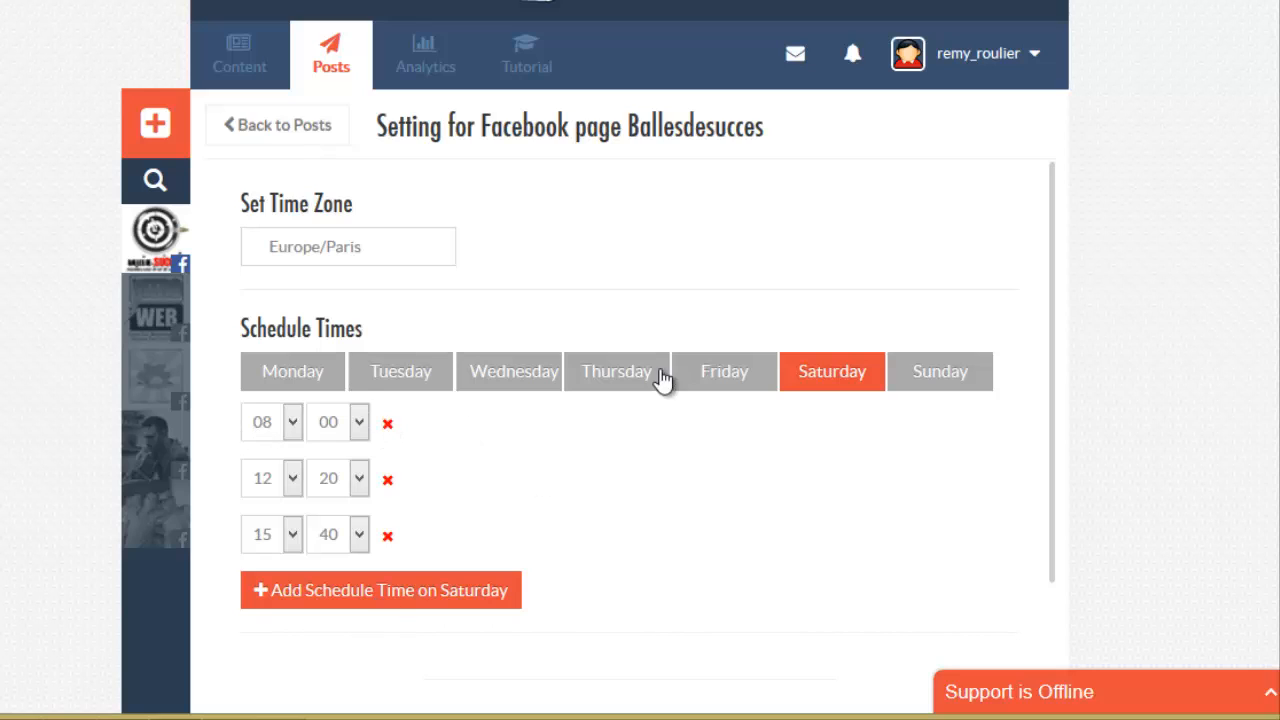
left_click(300, 380)
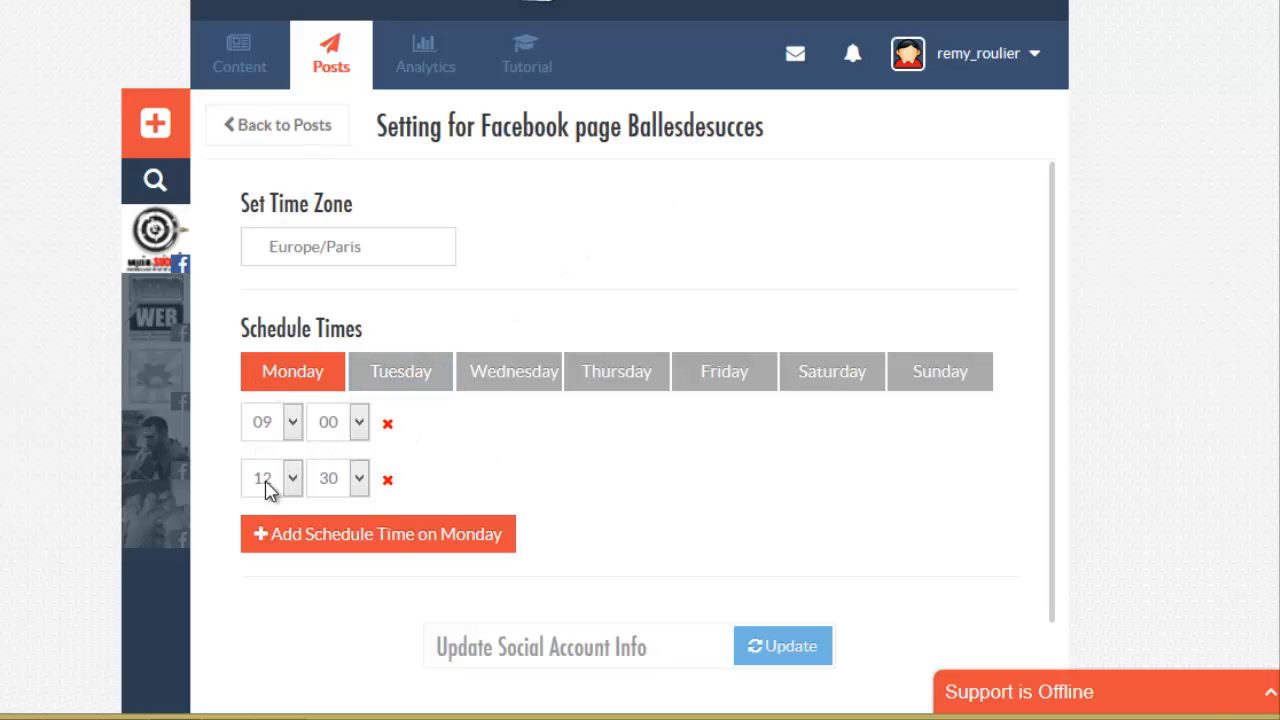
left_click(418, 372)
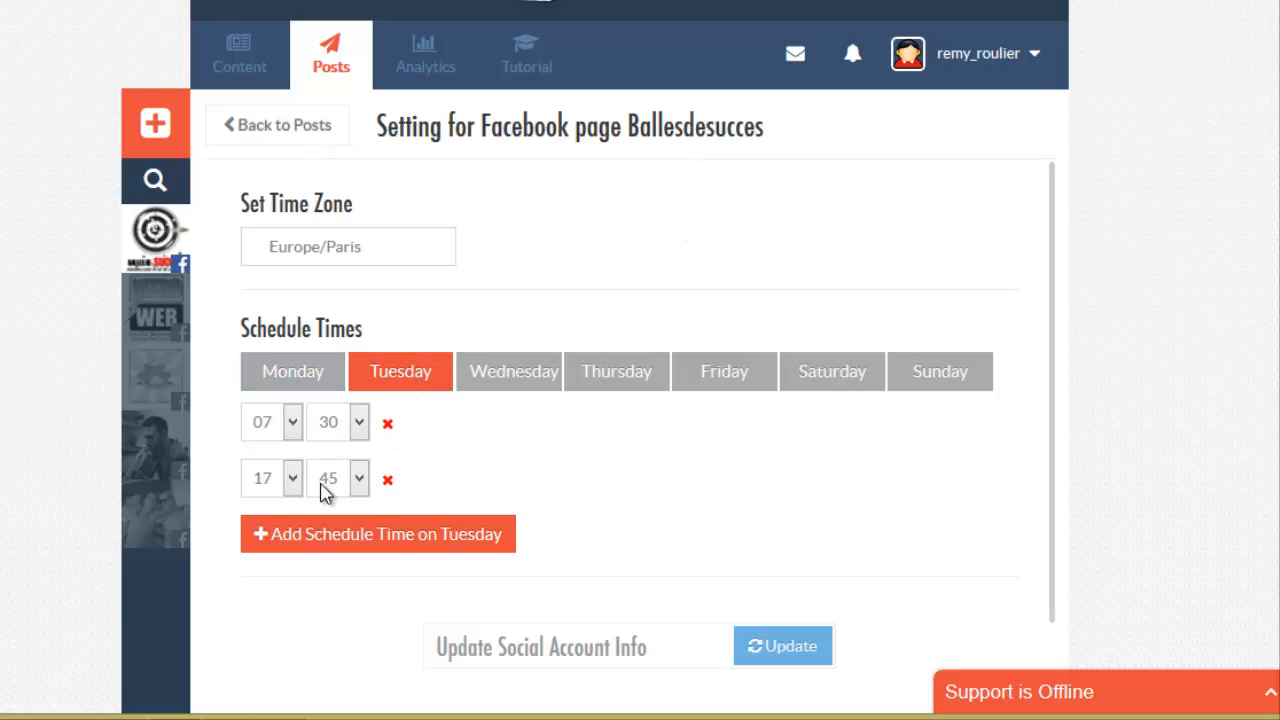
left_click(331, 371)
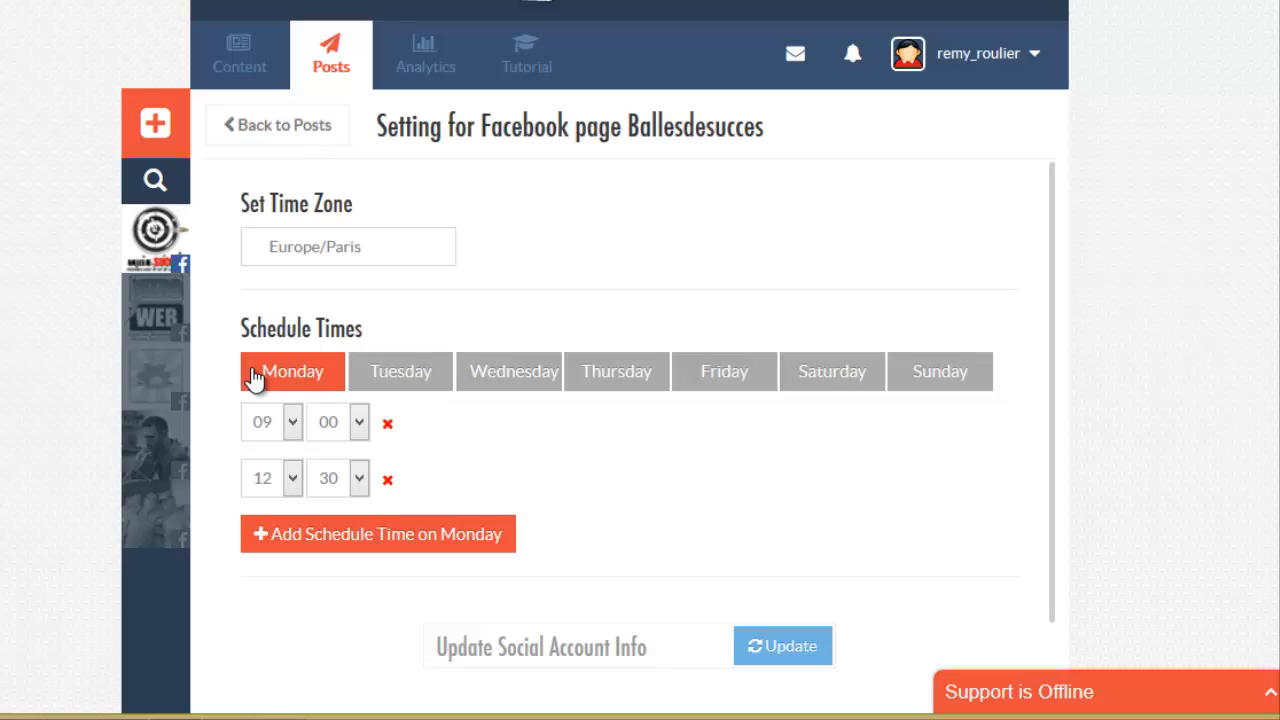
Step: Examine the Webmarketing Frenchie page's schedule times for Monday, Tuesday and Wednesday, and return to its scheduled posts
left_click(154, 443)
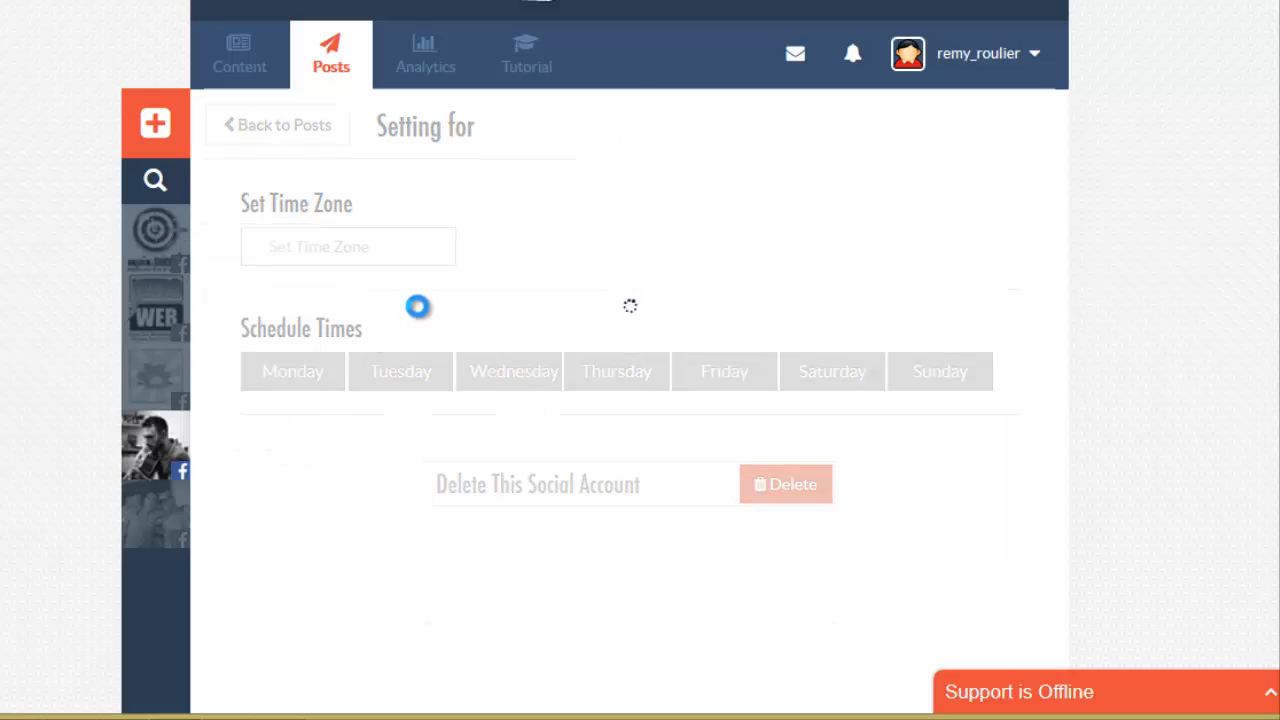
left_click(420, 380)
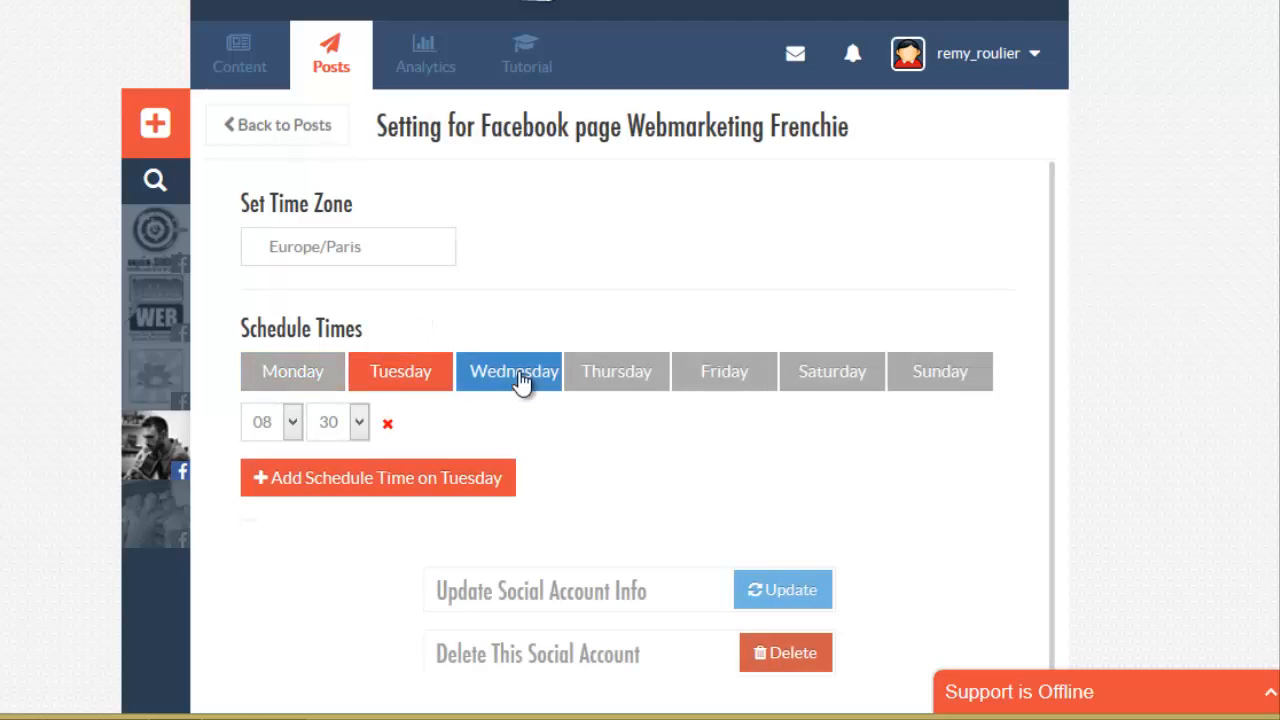
left_click(515, 372)
left_click(318, 375)
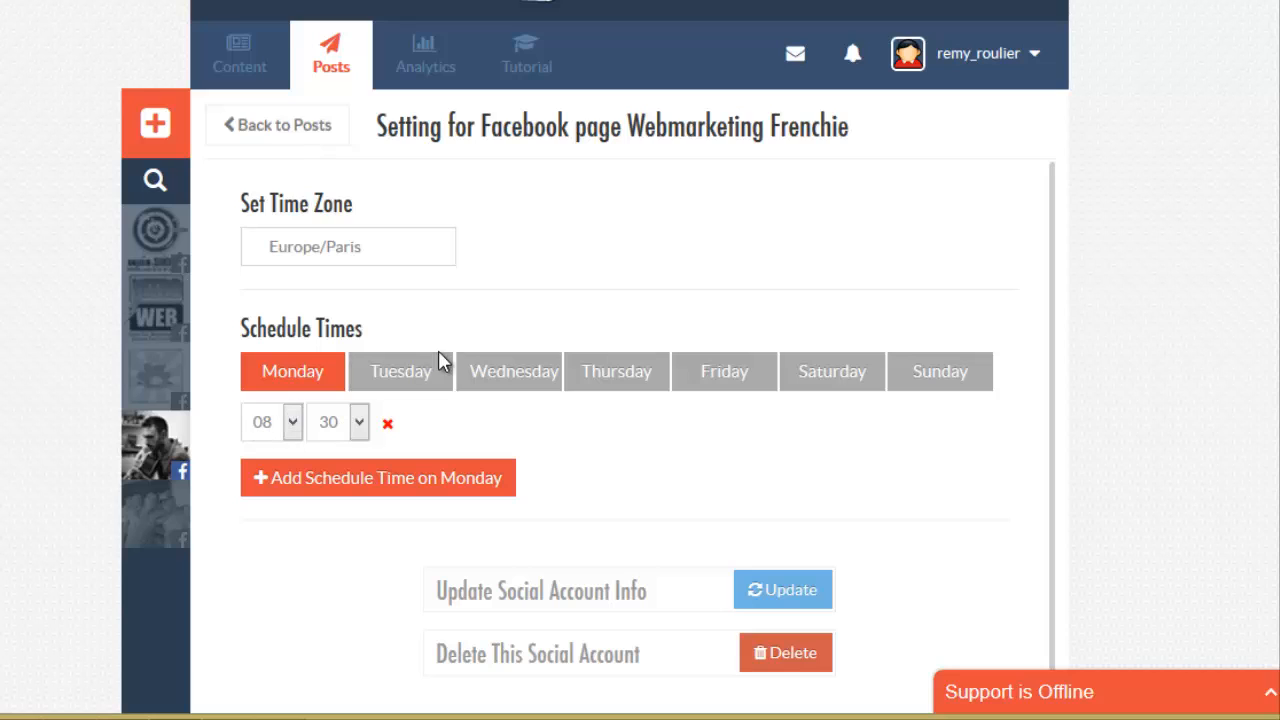
left_click(400, 386)
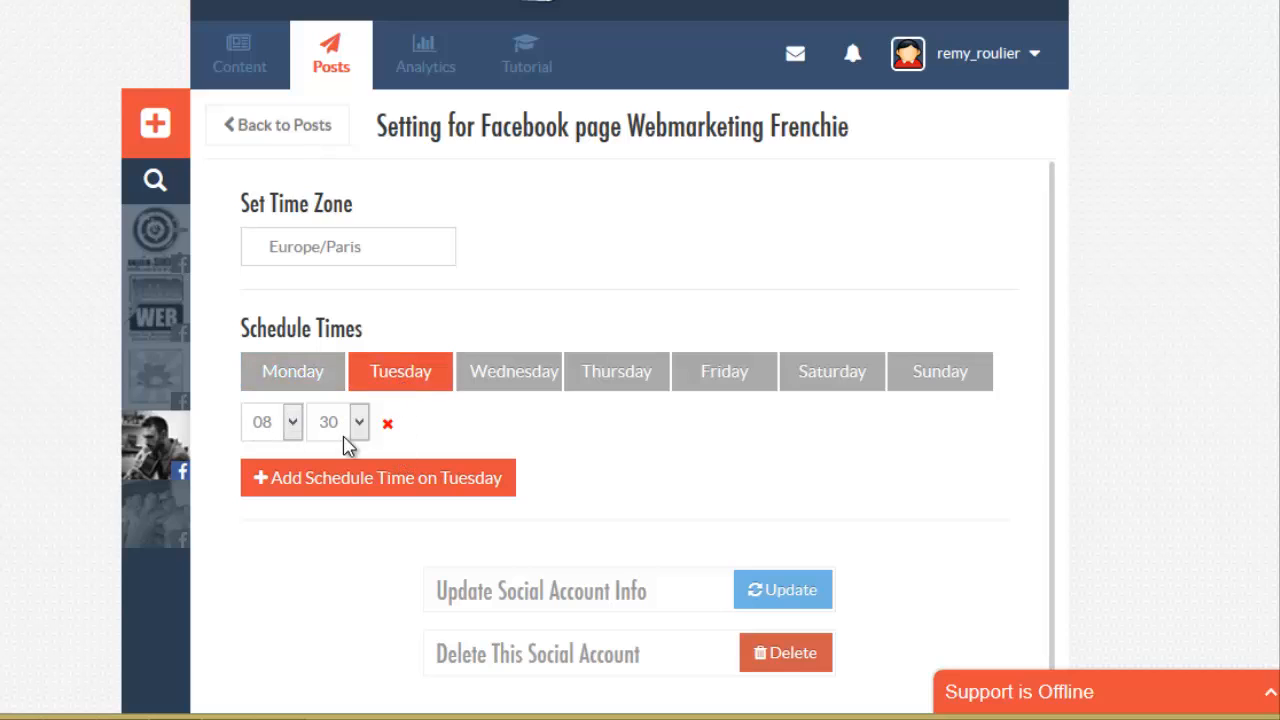
left_click(529, 380)
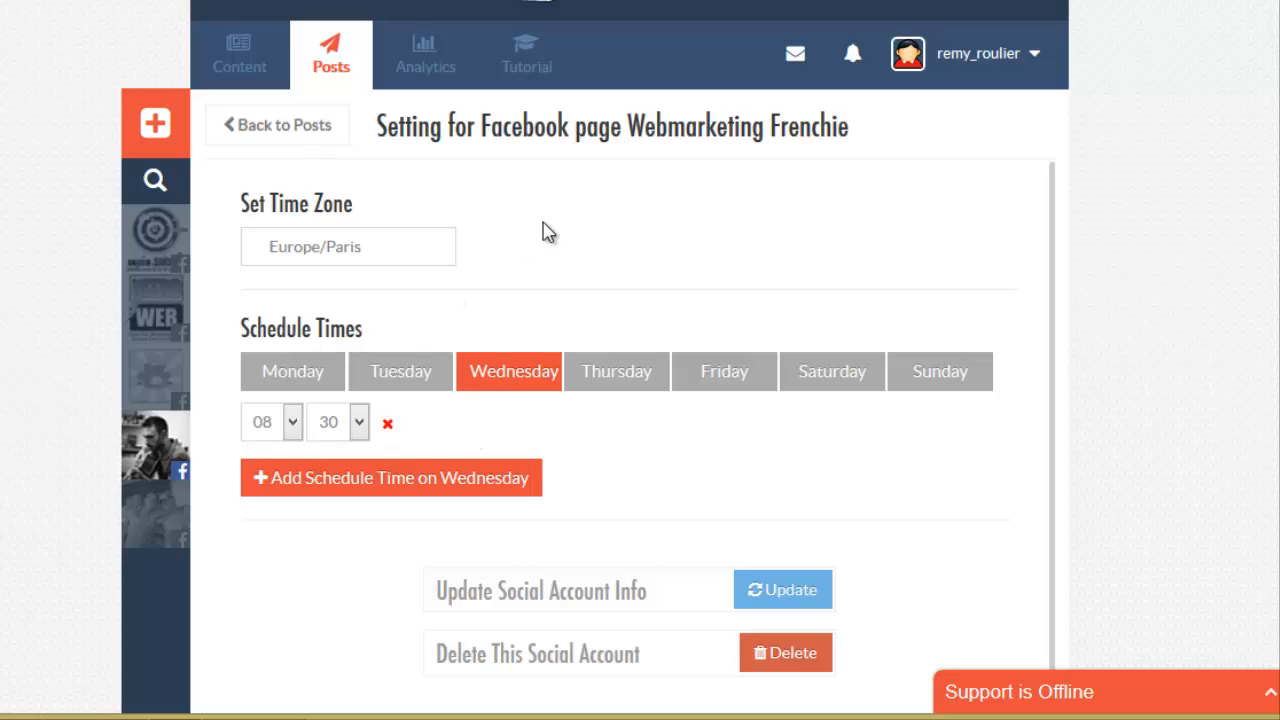
left_click(272, 127)
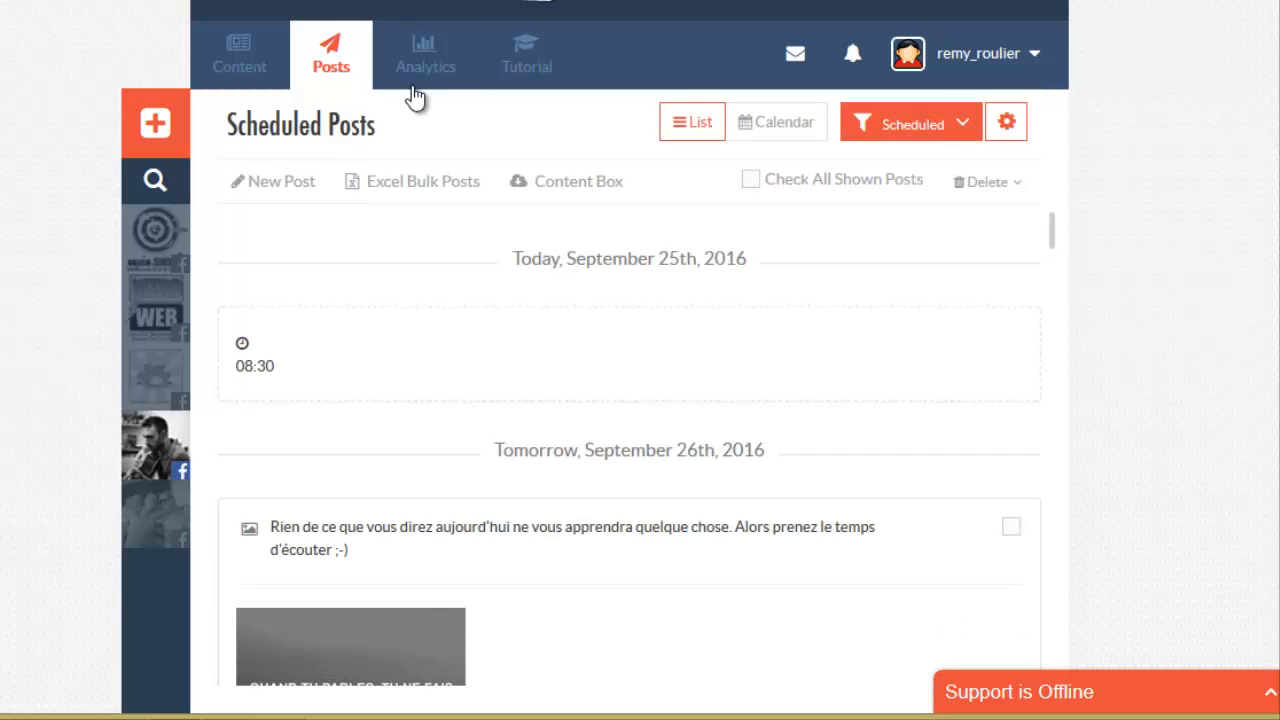
Step: Return to the content tools and open the WEBMARETINGFRENCHIE content box to view its pictures
left_click(248, 72)
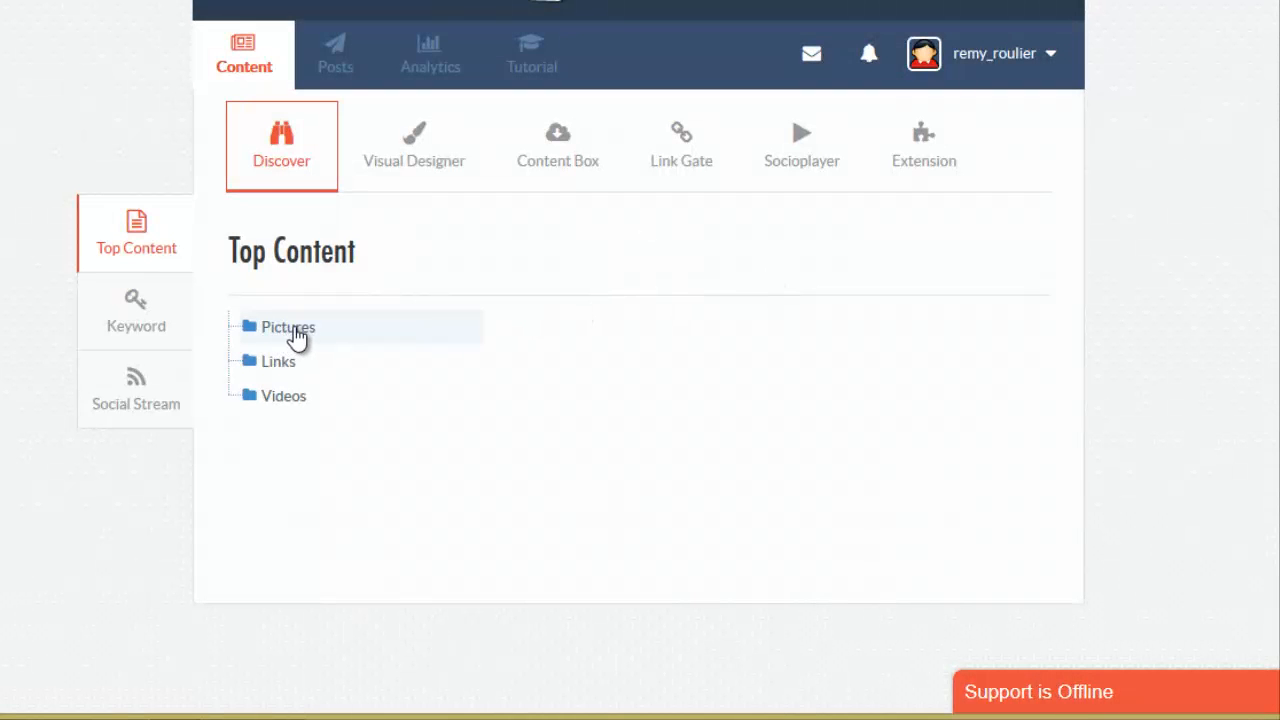
left_click(295, 336)
left_click(295, 336)
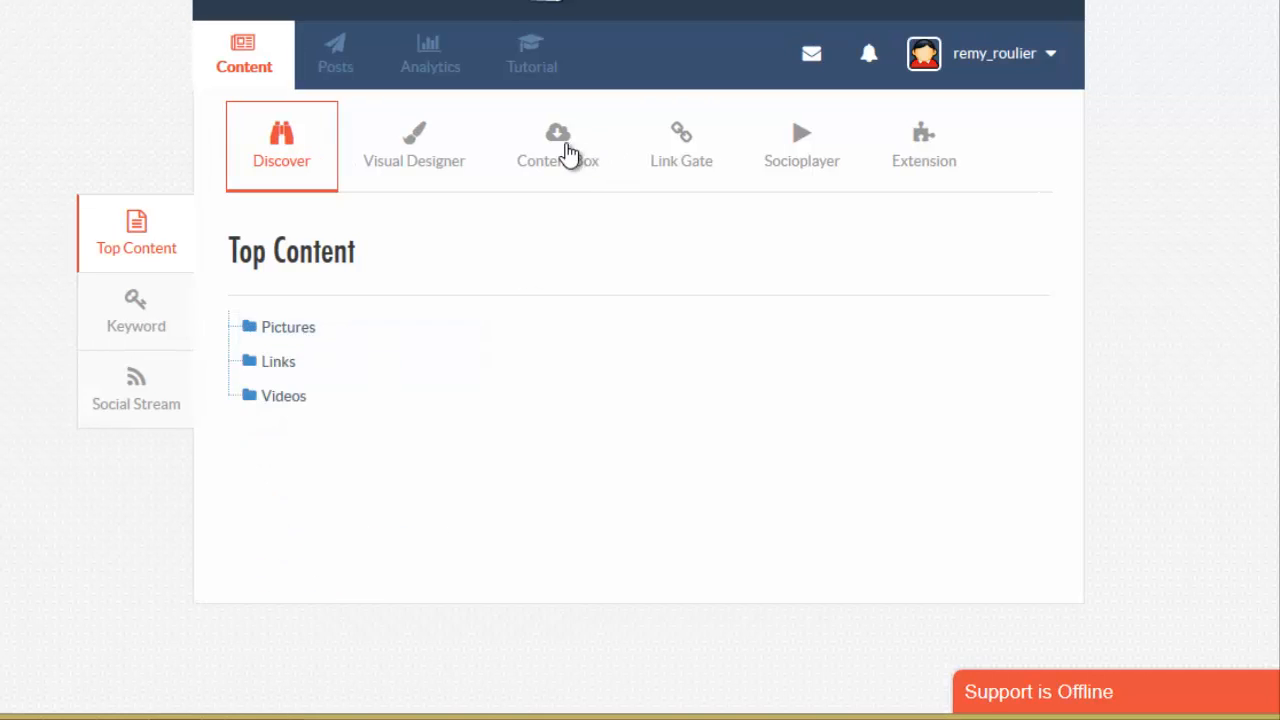
left_click(568, 155)
scroll(909, 471, "down", 3)
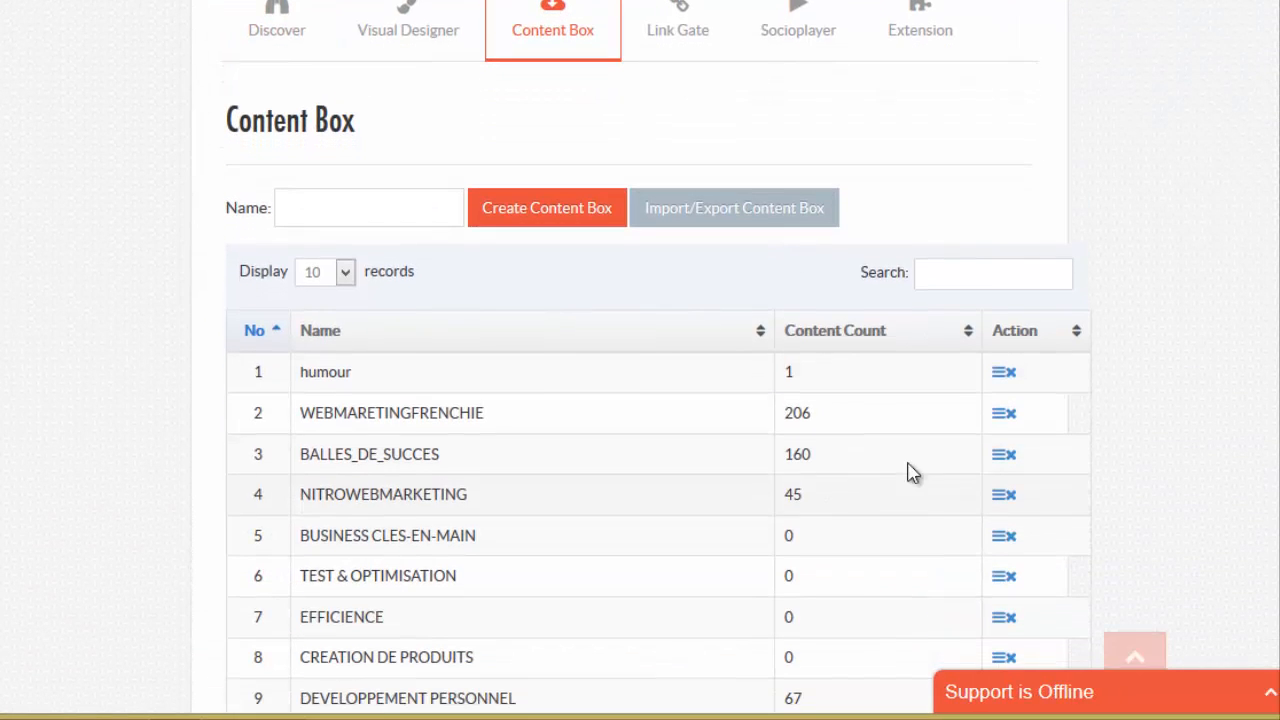
left_click(1000, 430)
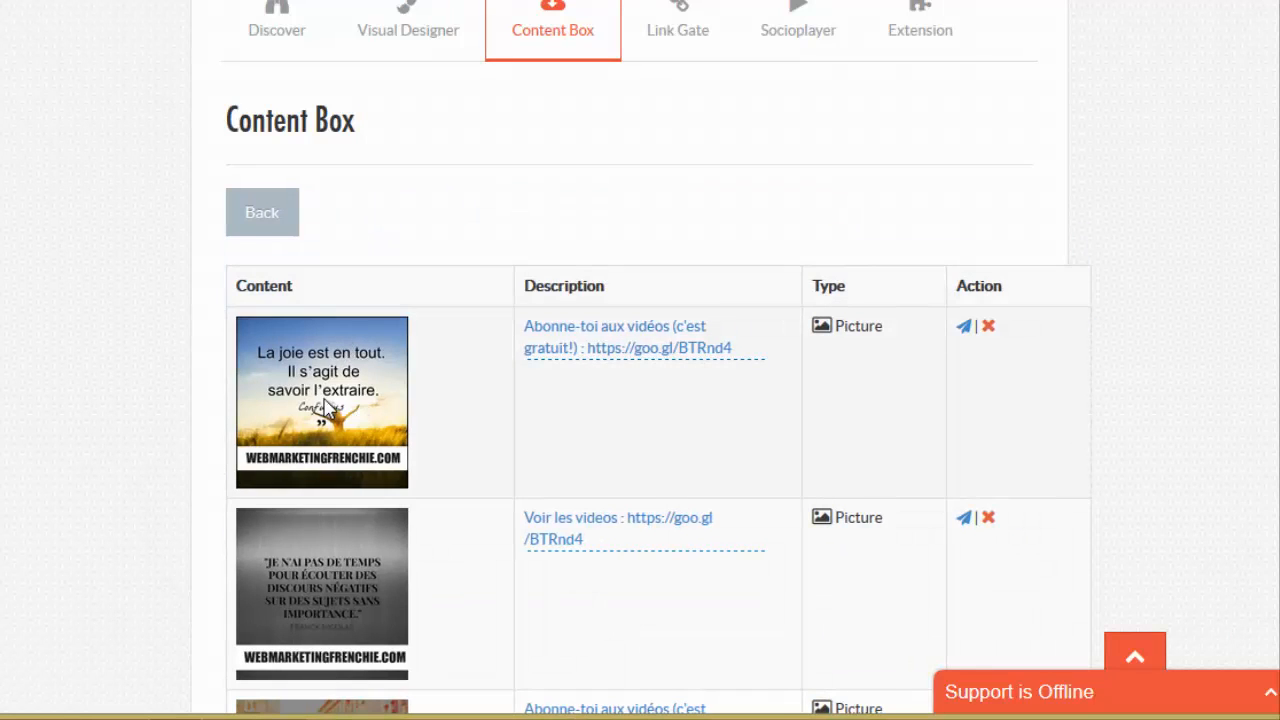
Step: Share the "La joie est en tout" picture from the content box by adding it to the next schedule time
left_click(963, 328)
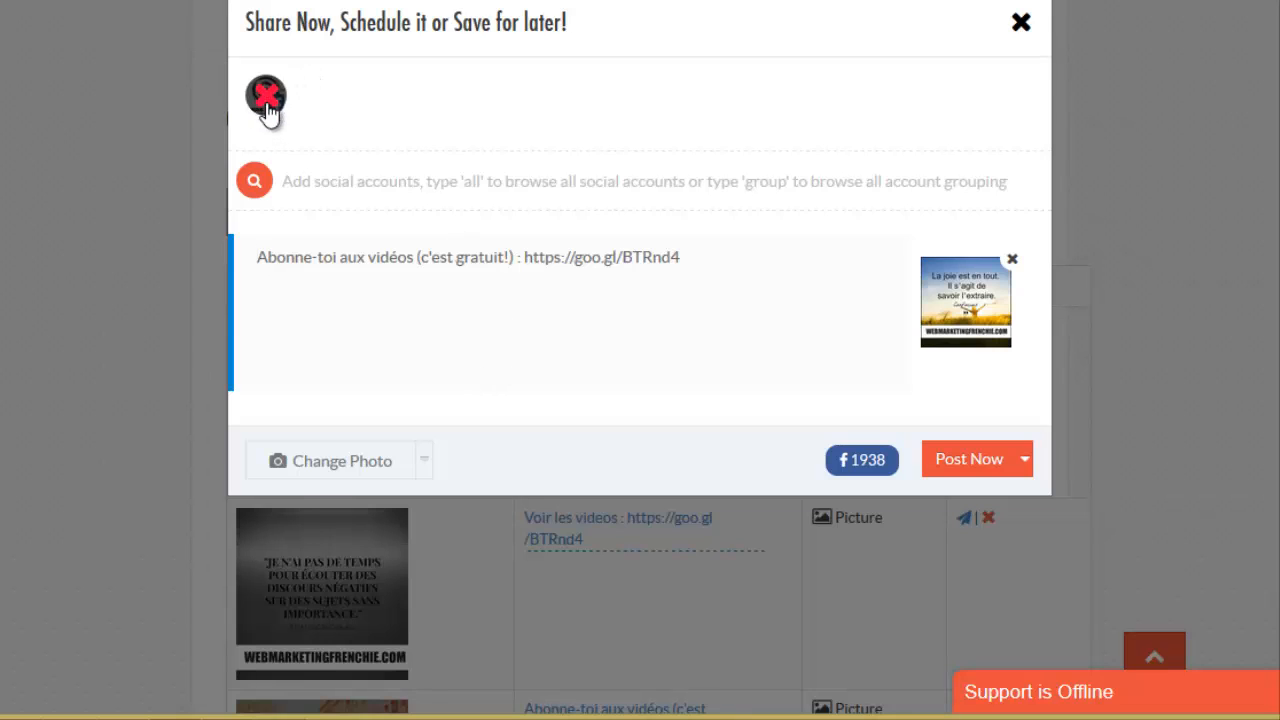
left_click(1023, 468)
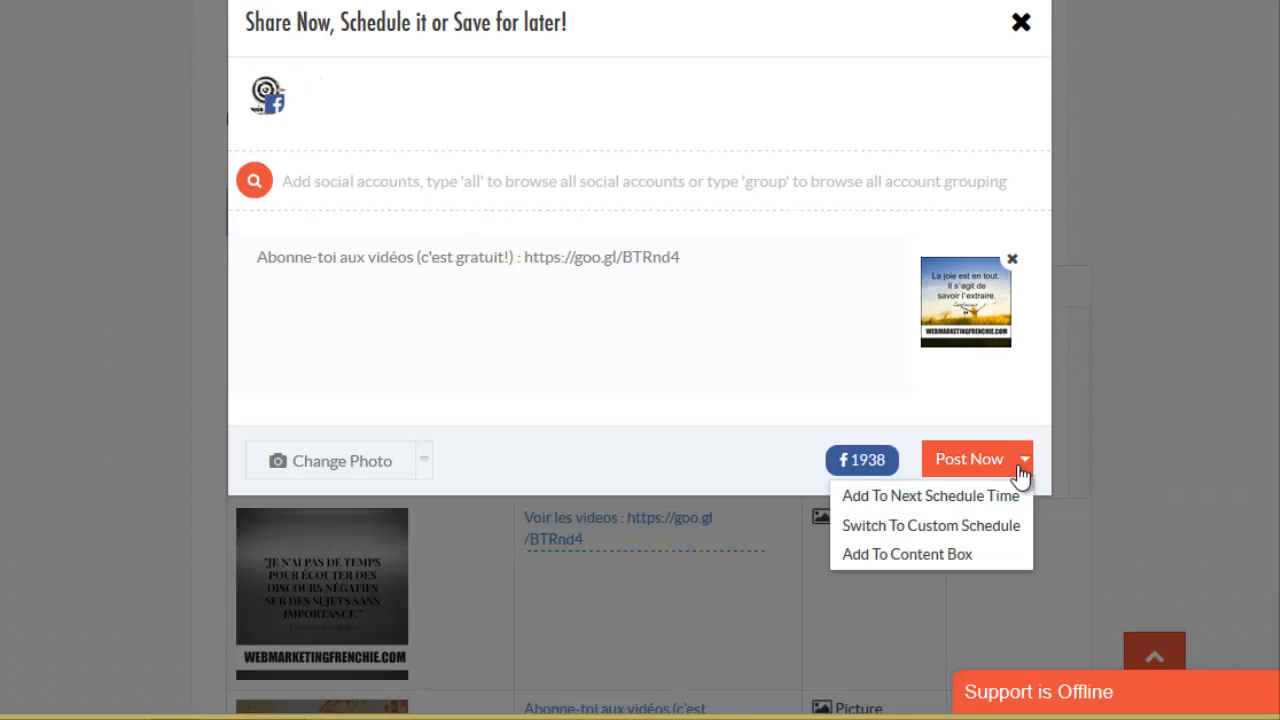
left_click(967, 497)
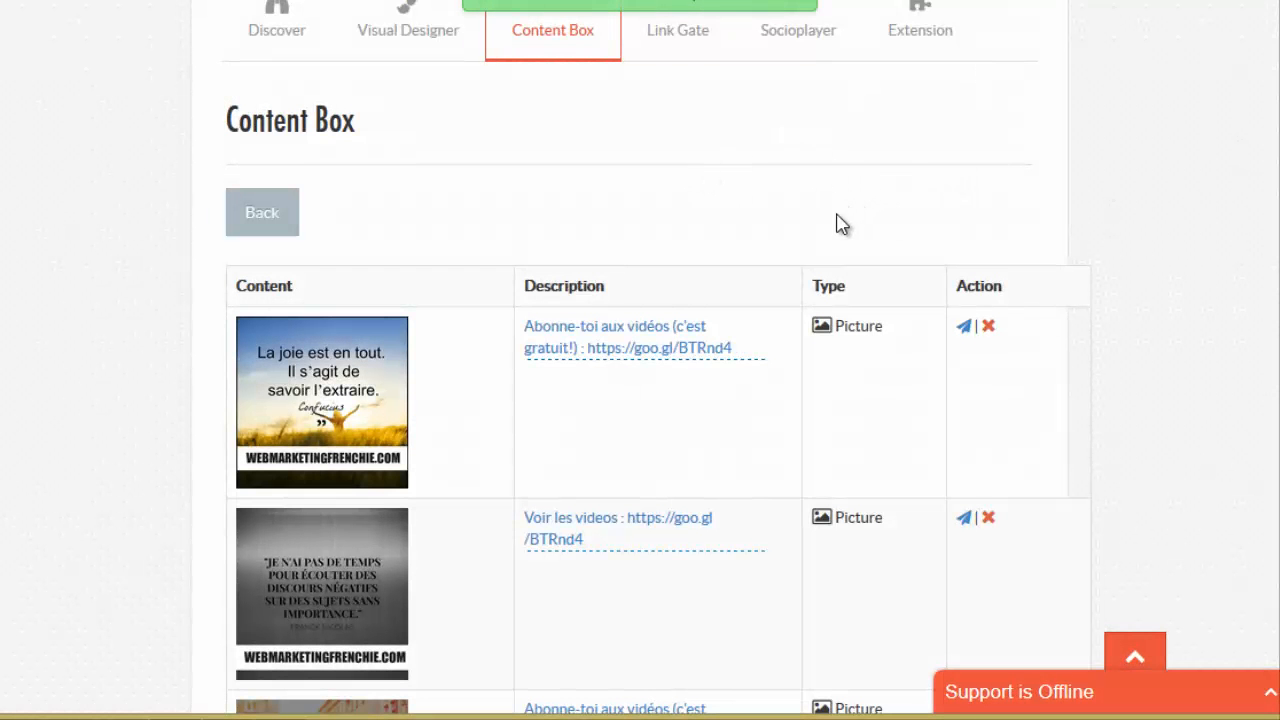
Step: Open the scheduled posts list and check the slots for September 25th and 26th, 2016, for the newly queued picture
scroll(700, 250, "up", 2)
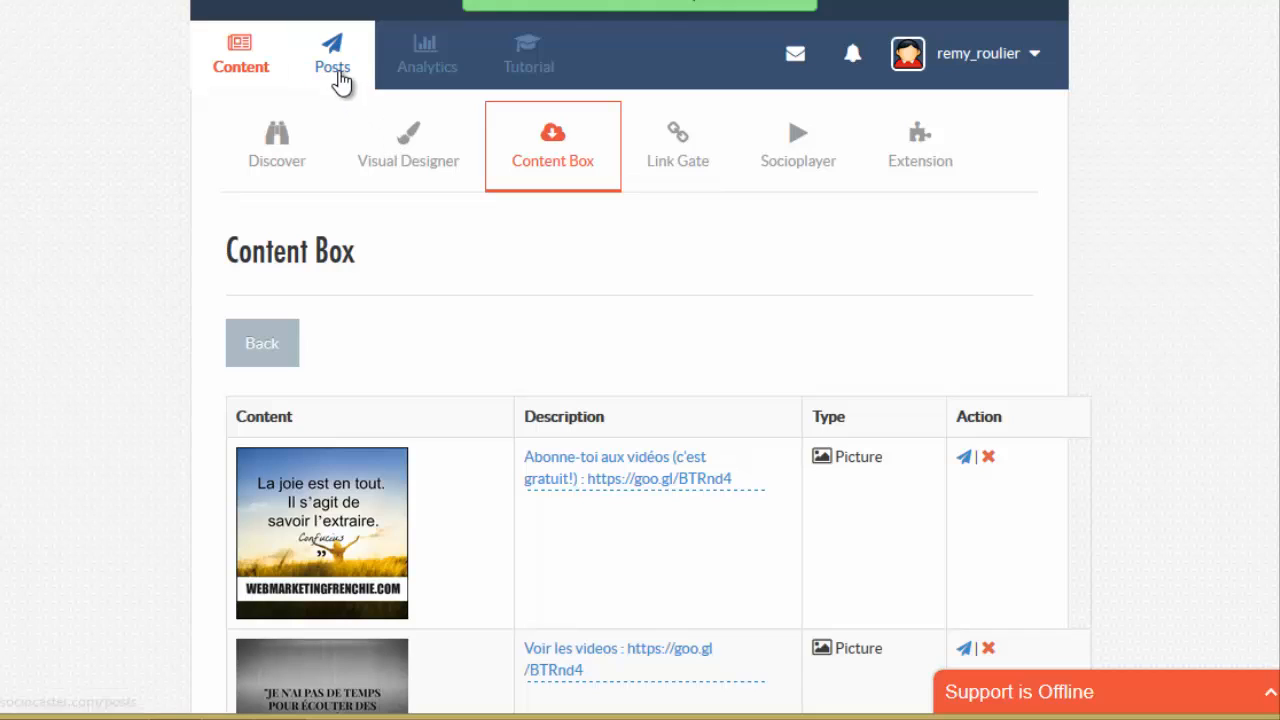
left_click(346, 76)
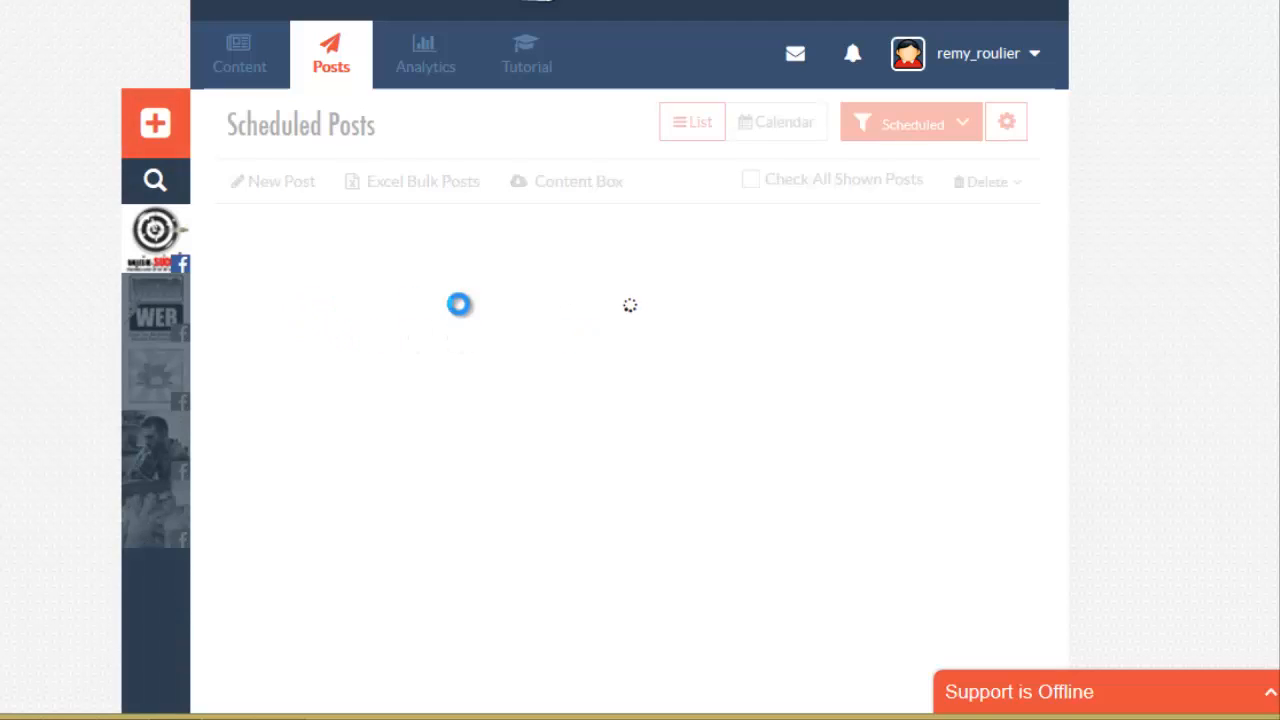
scroll(620, 320, "down", 3)
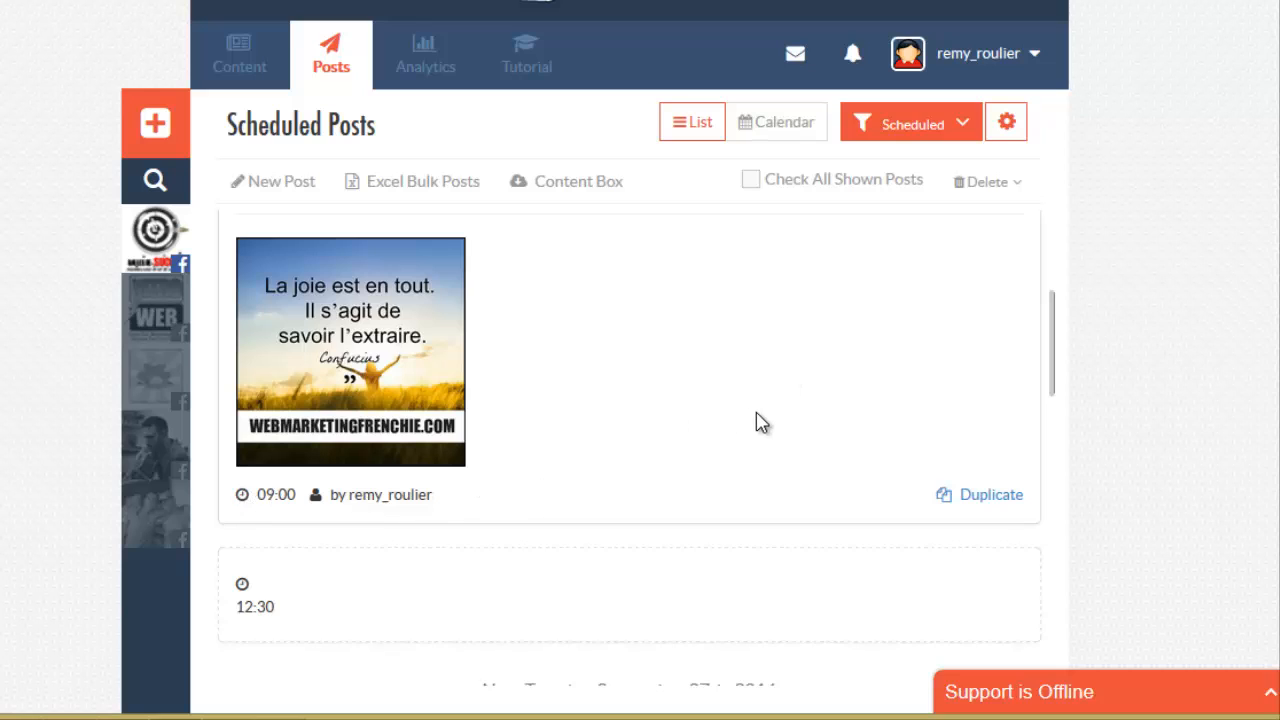
scroll(757, 422, "up", 3)
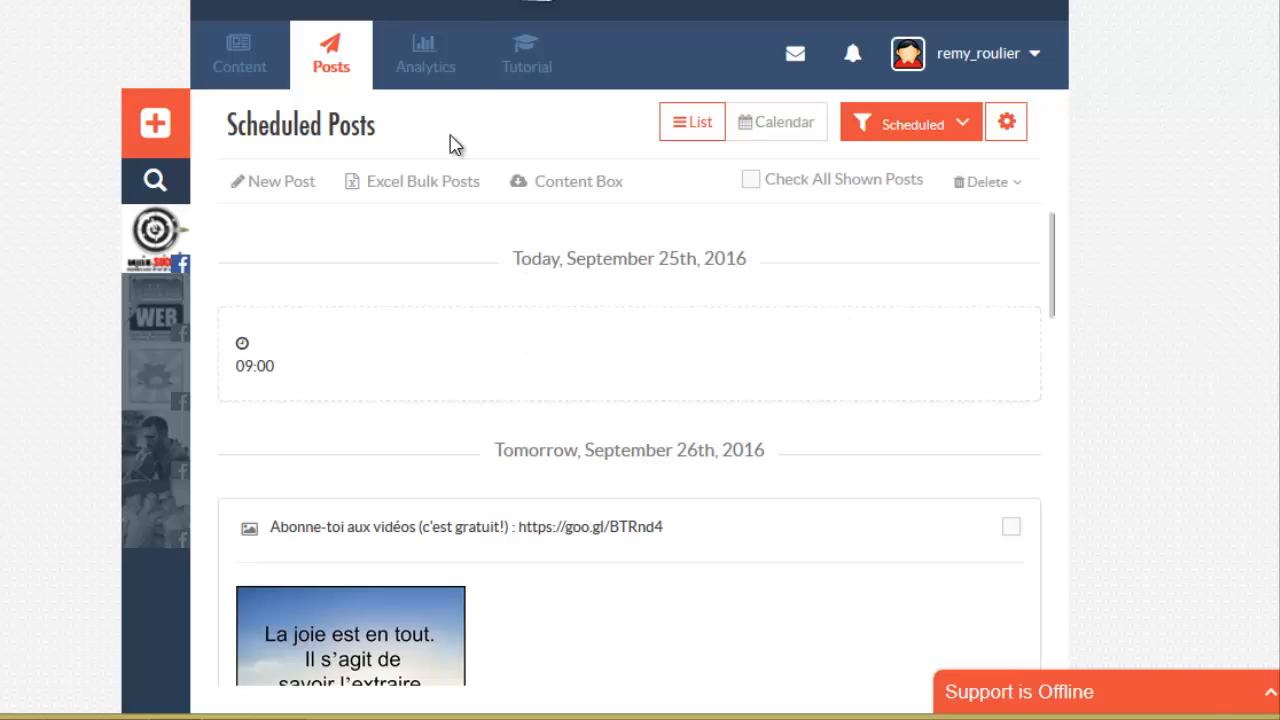
Step: View the analytics activity summary with its daily post statistics, and return to the posts section
left_click(430, 72)
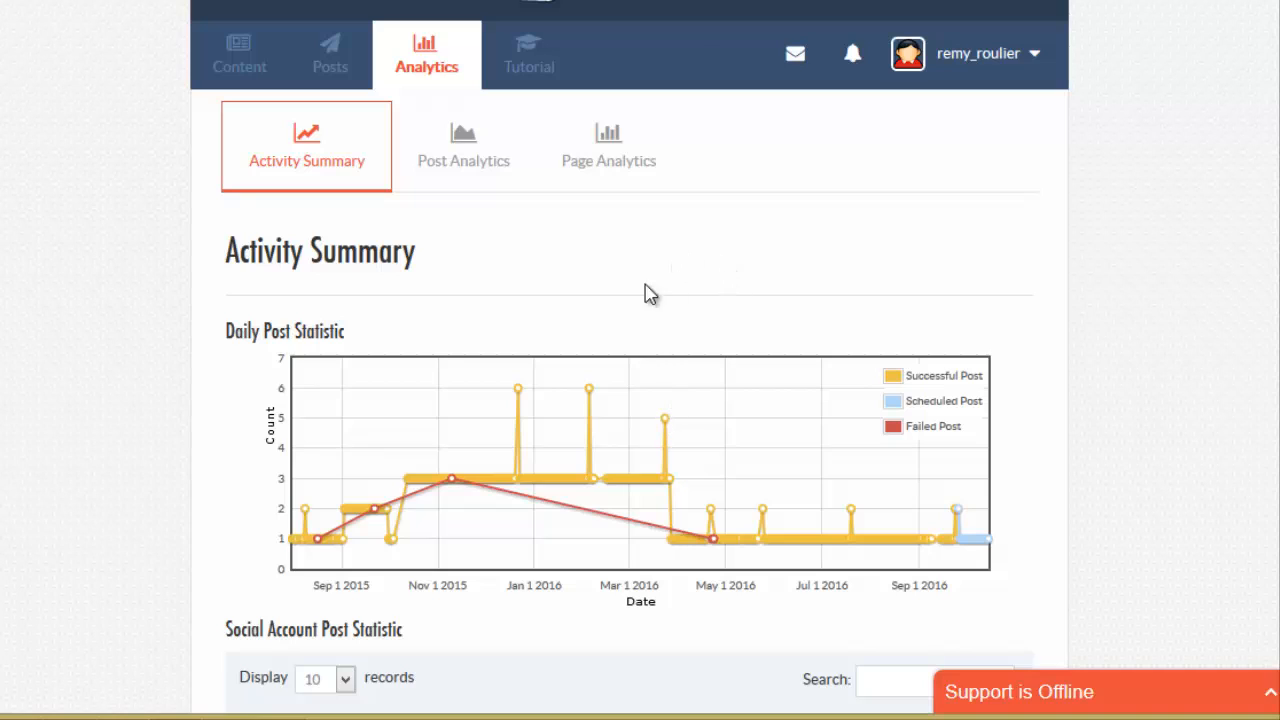
left_click(331, 77)
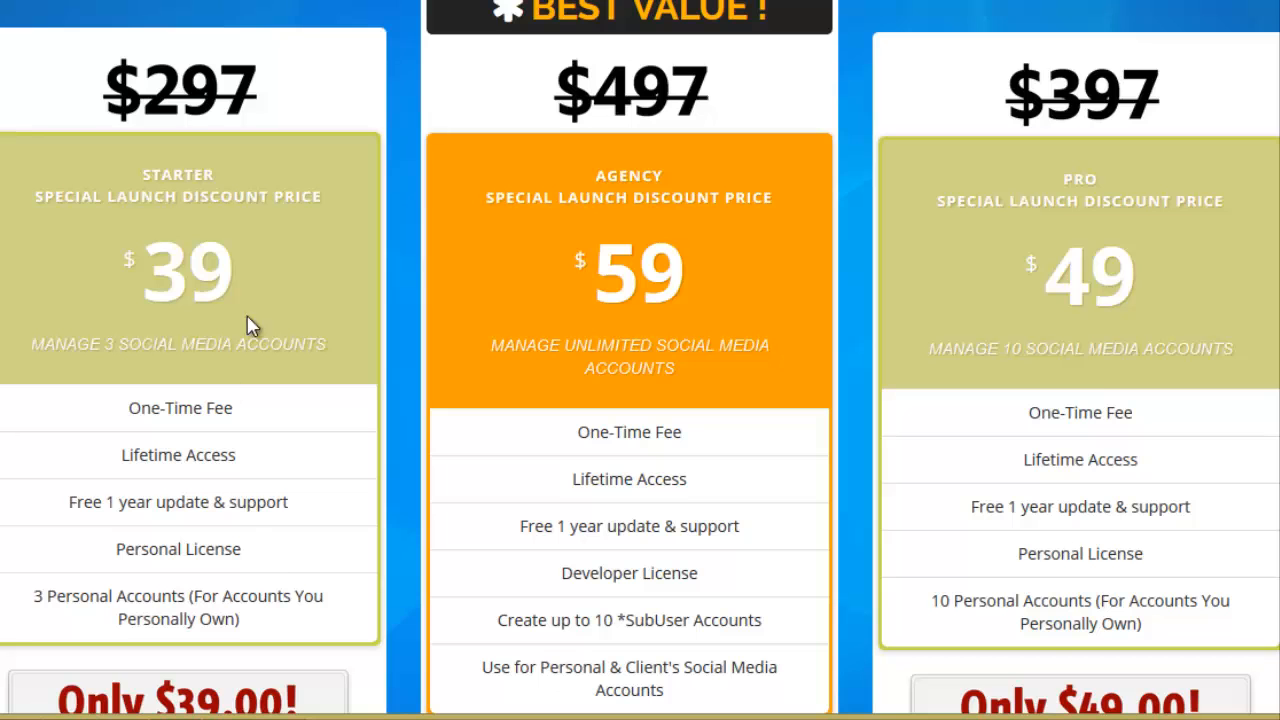
Step: Compare the Starter, Agency and Pro plans on the launch discount pricing page
scroll(526, 345, "up", 1)
scroll(541, 358, "down", 2)
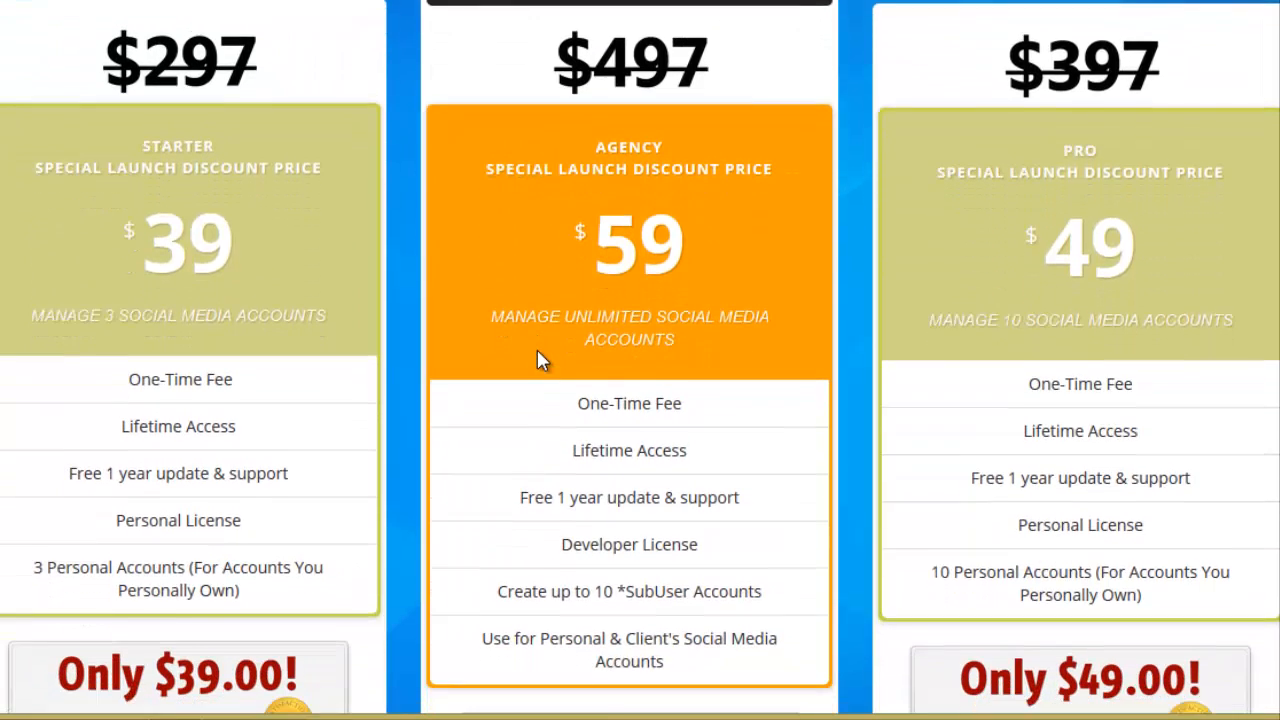
scroll(545, 355, "up", 1)
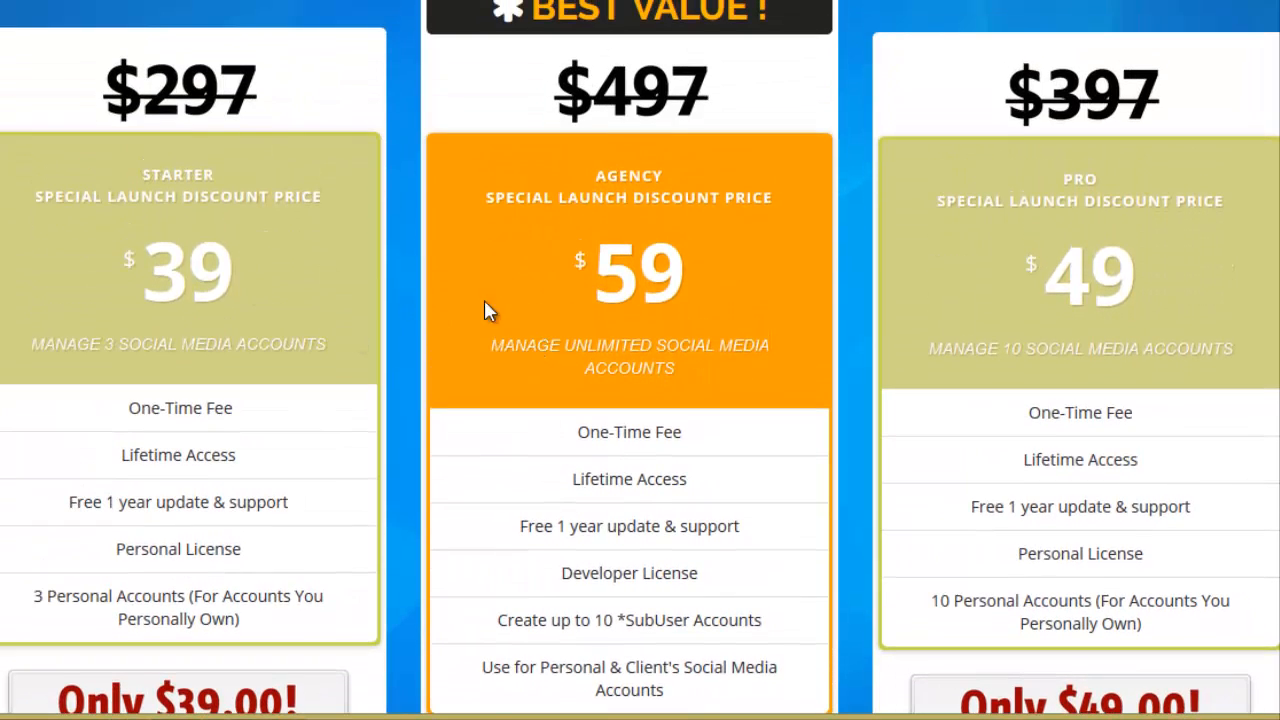